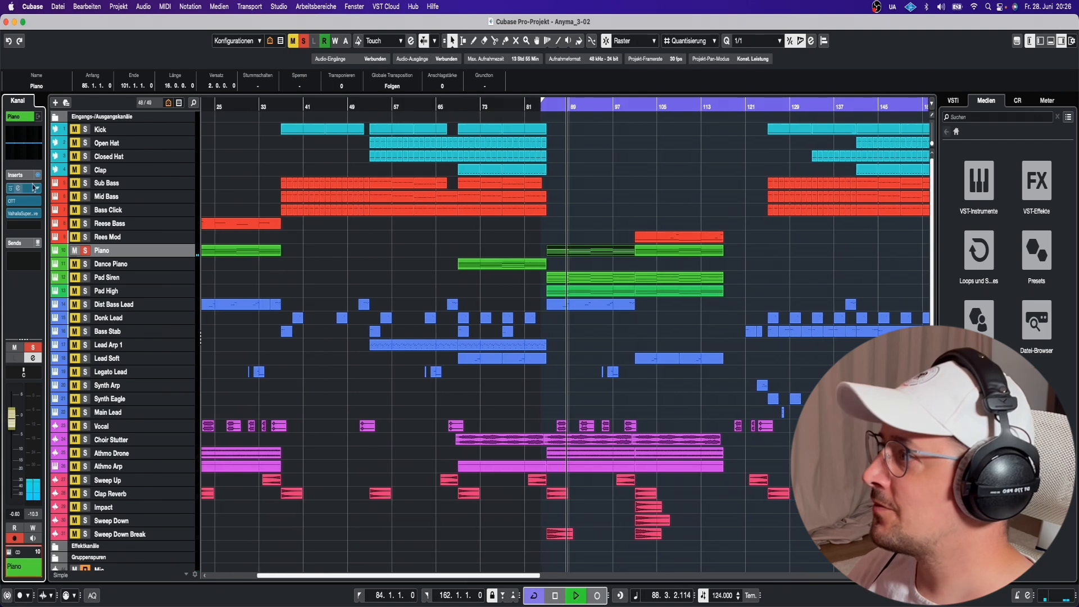
Check the Piano's Pro-Q 3 and Supermassive reverb (80s Space Verb, 29.9% mix), then select Pad Siren.
left_click(27, 193)
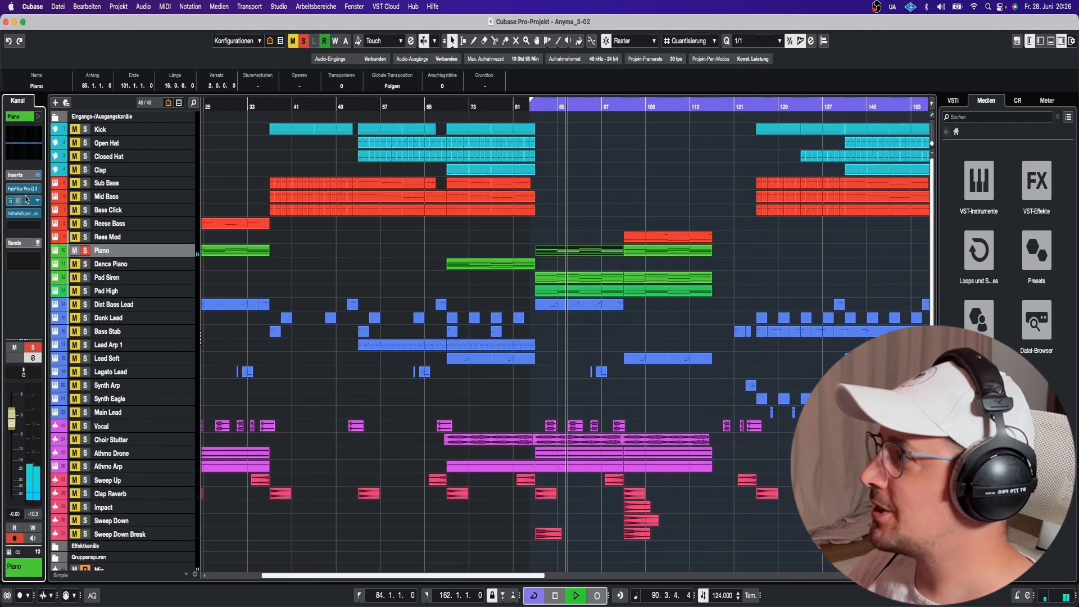
left_click(27, 214)
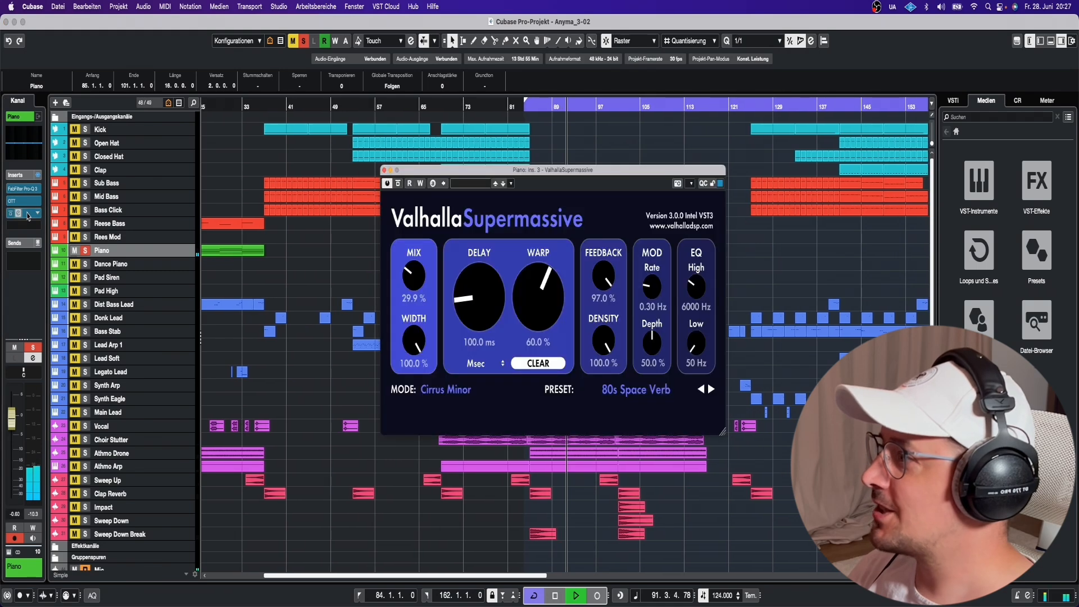
left_click(27, 214)
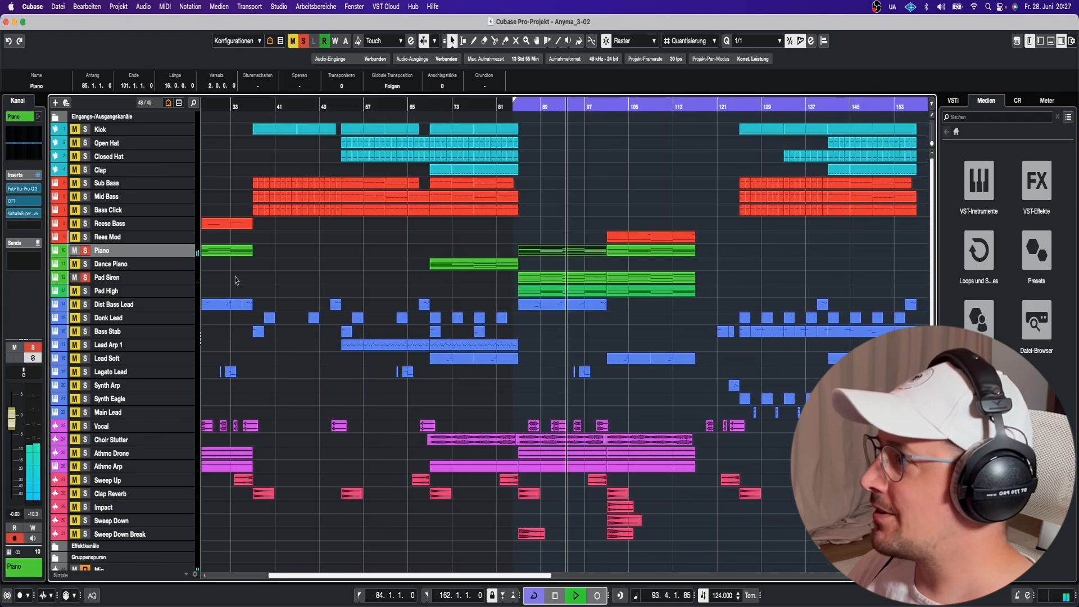
left_click(131, 278)
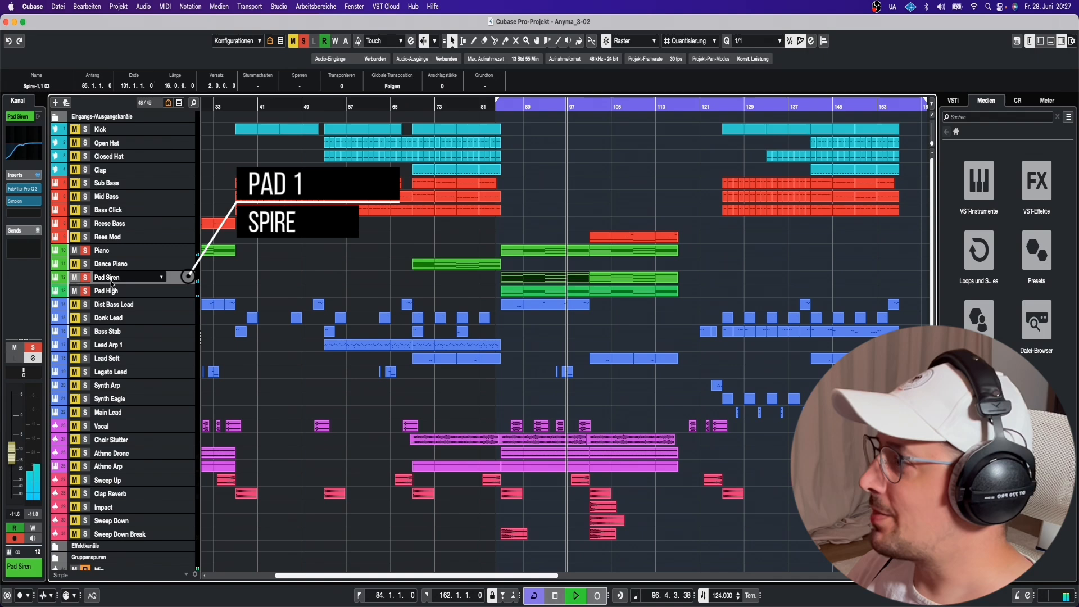
left_click(11, 553)
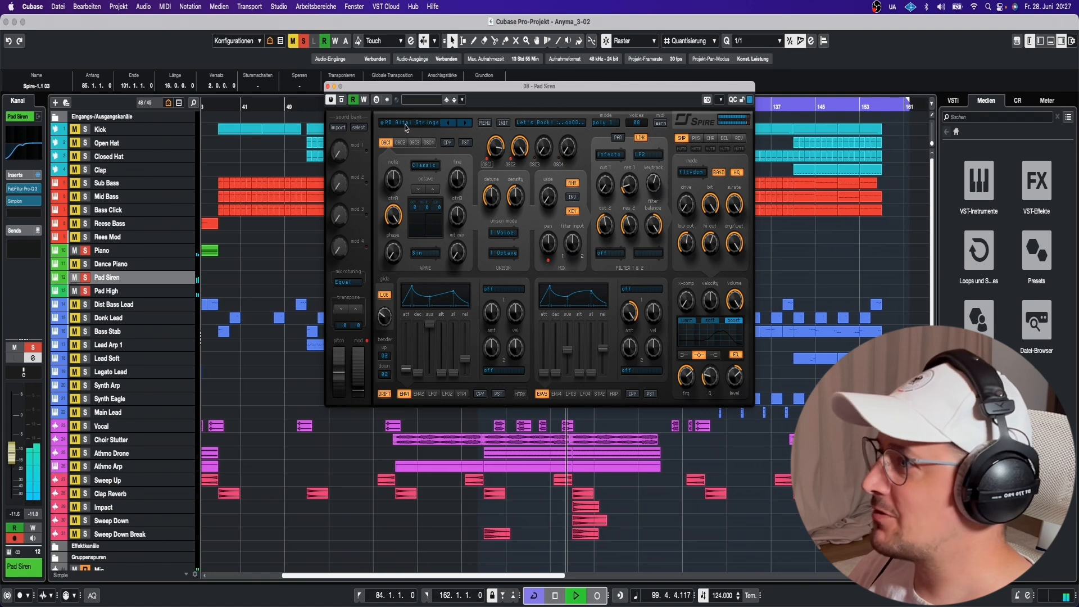
left_click(328, 86)
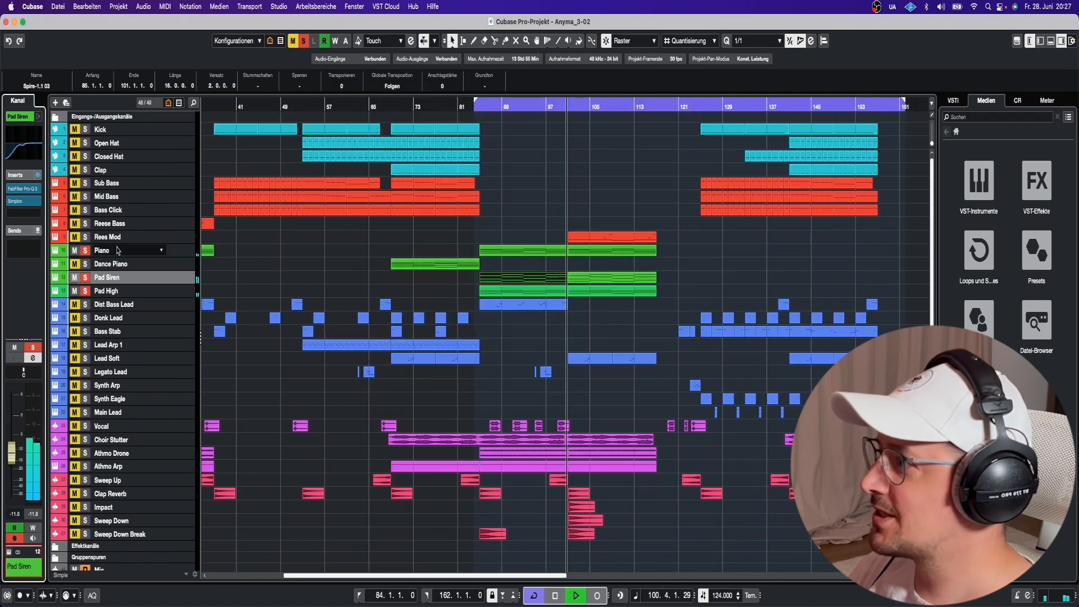
left_click(26, 190)
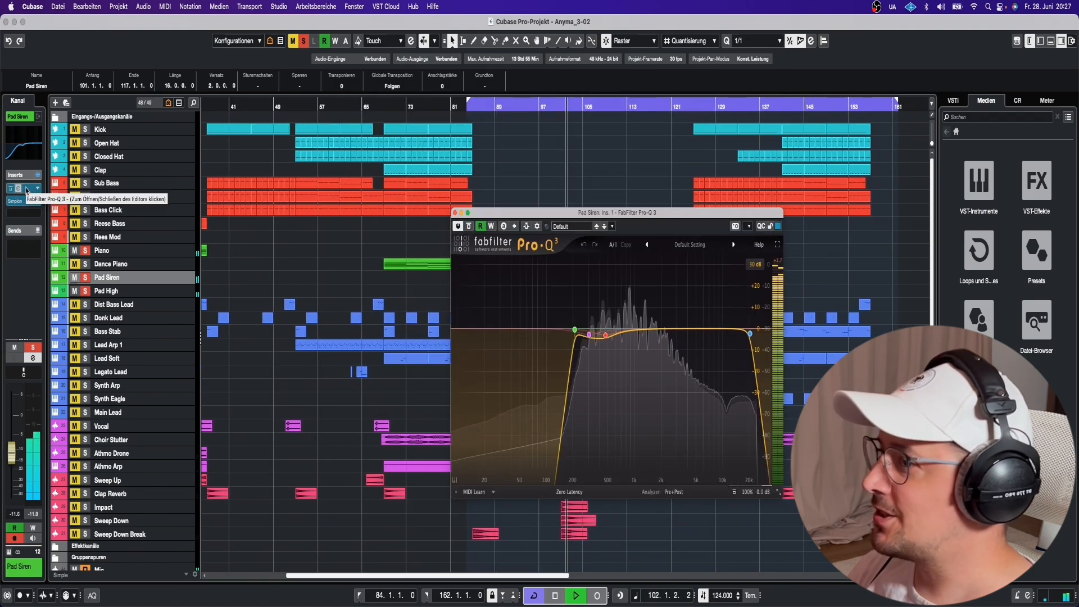
left_click(26, 190)
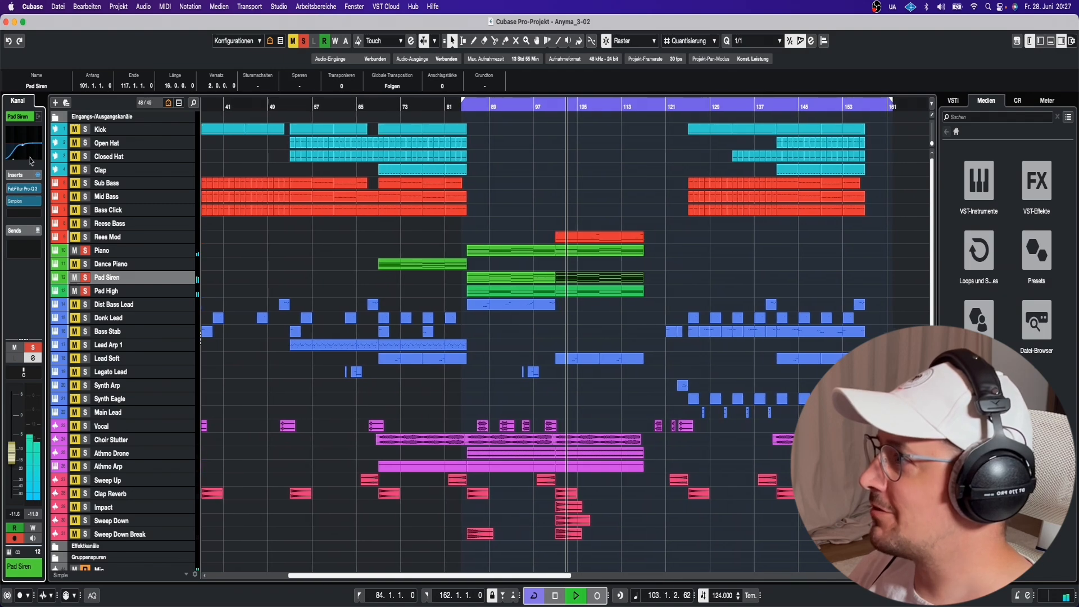
left_click(26, 201)
left_click(522, 385)
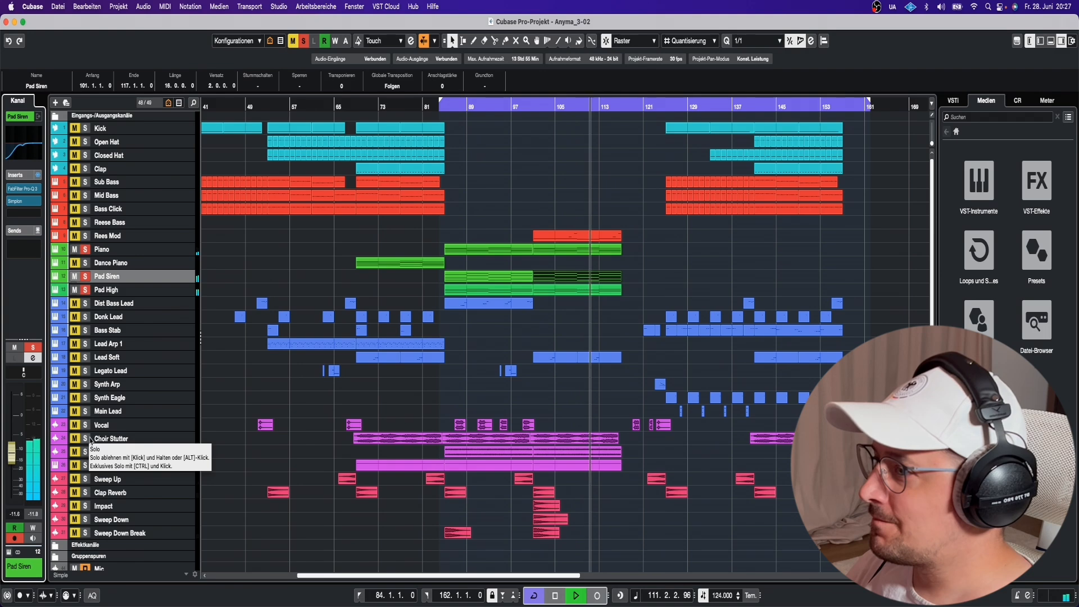
Stop playback at bar 85, select Choir Stutter and show its Simplon filter automation lane.
key("space")
scroll(454, 189, "right", 1)
left_click(420, 108)
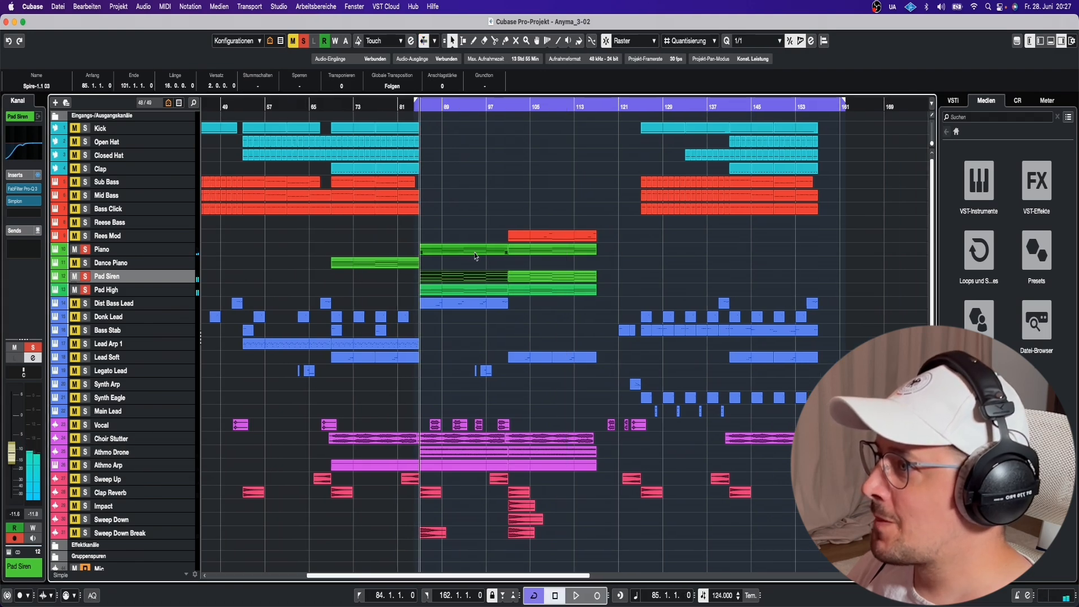
left_click(89, 440)
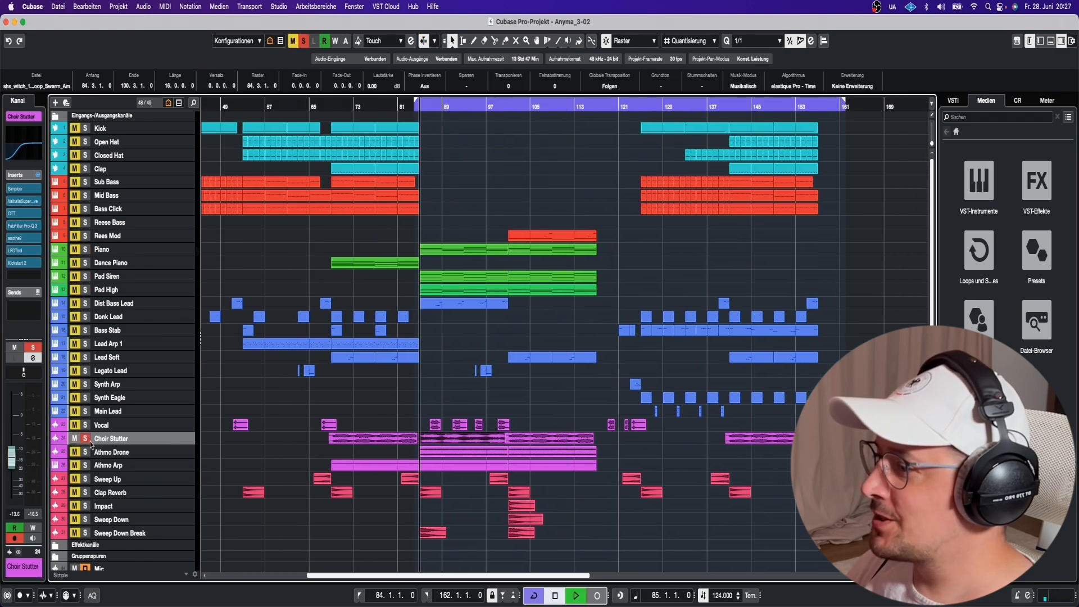
scroll(90, 444, "left", 5)
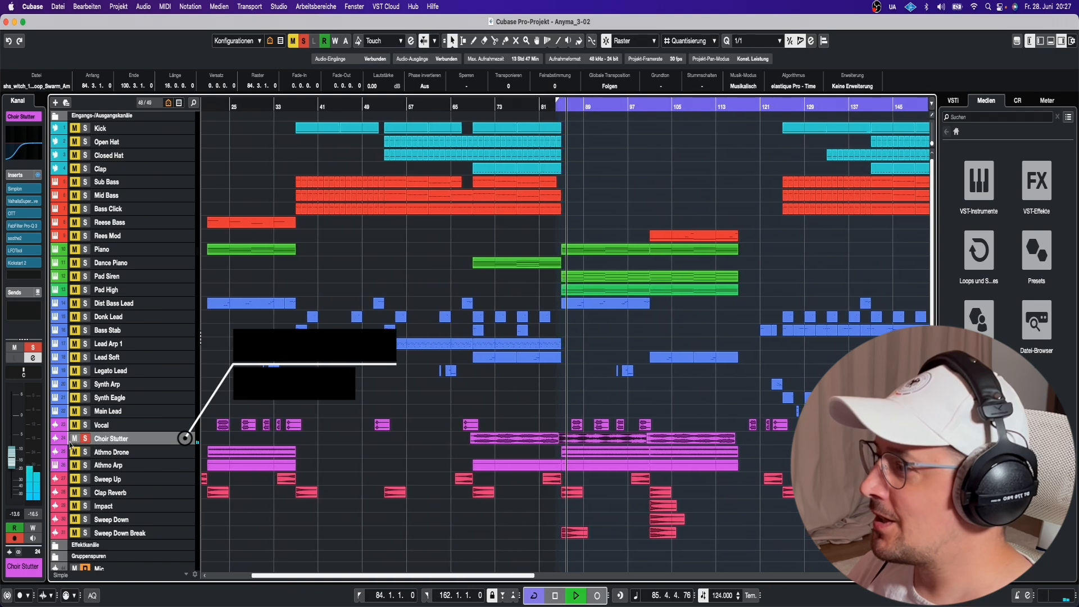
left_click(71, 444)
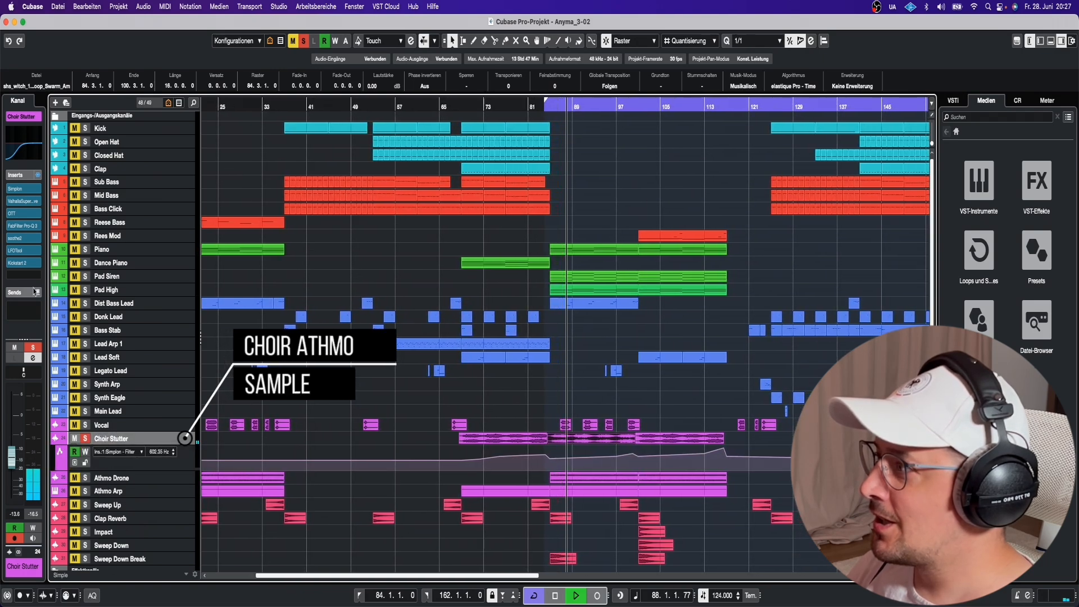
Look over the Choir Stutter's Pro-Q 3 EQ, then move down to the Athmo Drone track.
left_click(11, 251)
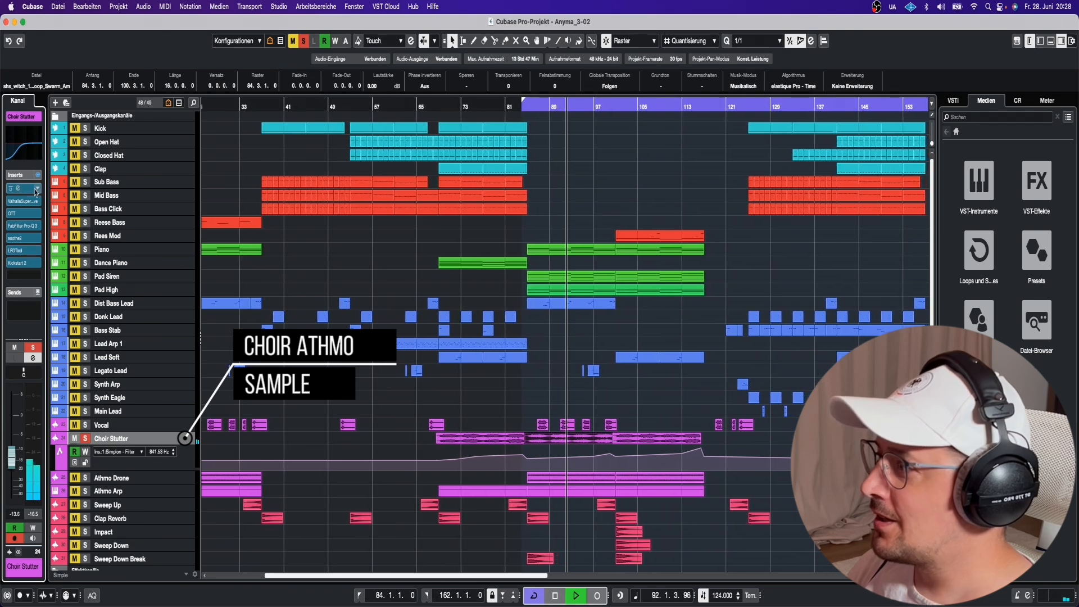
left_click(27, 227)
left_click(27, 226)
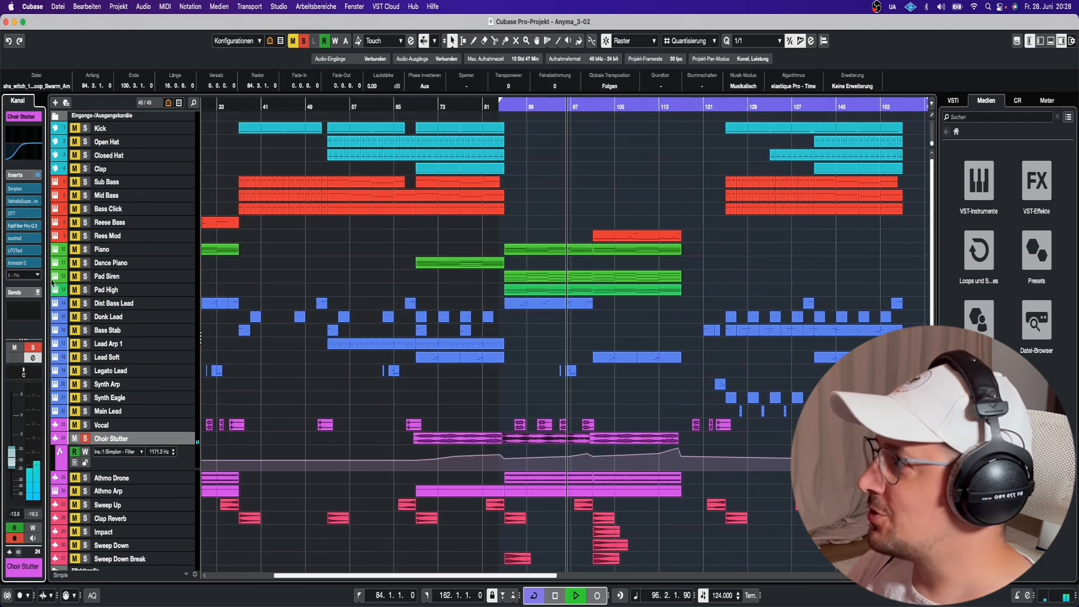
key("Down")
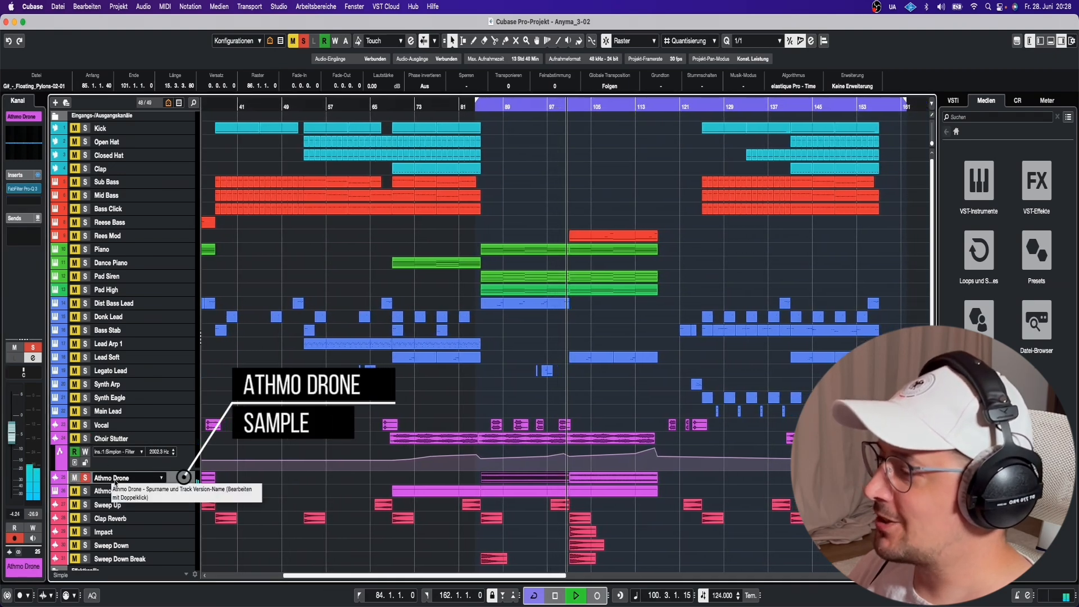
Inspect the Pro-Q EQs on Athmo Drone and Athmo Arp, then select the Dist Bass Lead track.
left_click(31, 192)
left_click(31, 192)
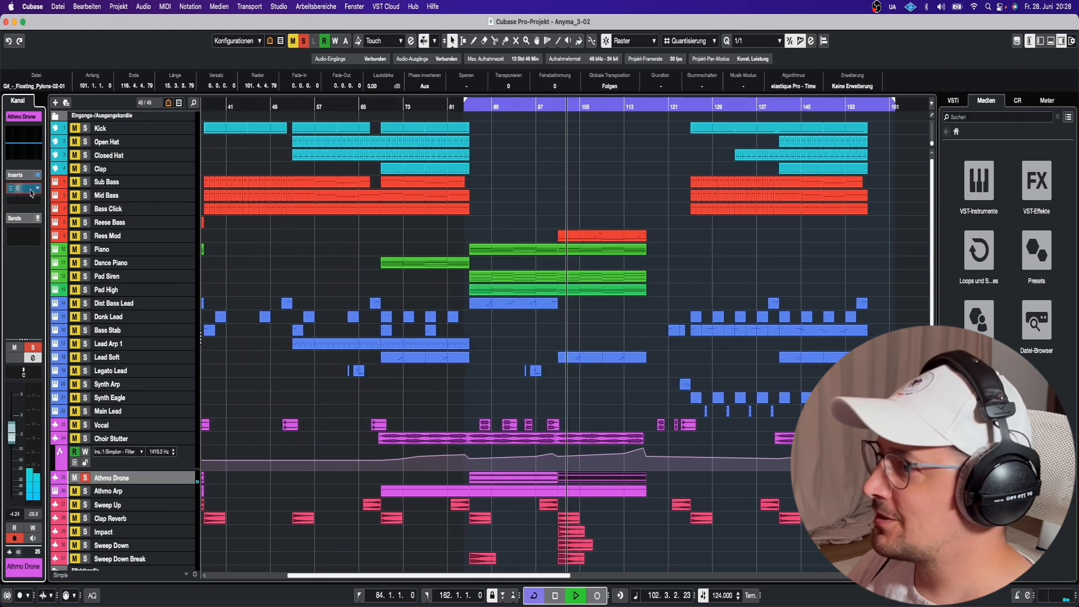
left_click(109, 489)
scroll(108, 489, "down", 1)
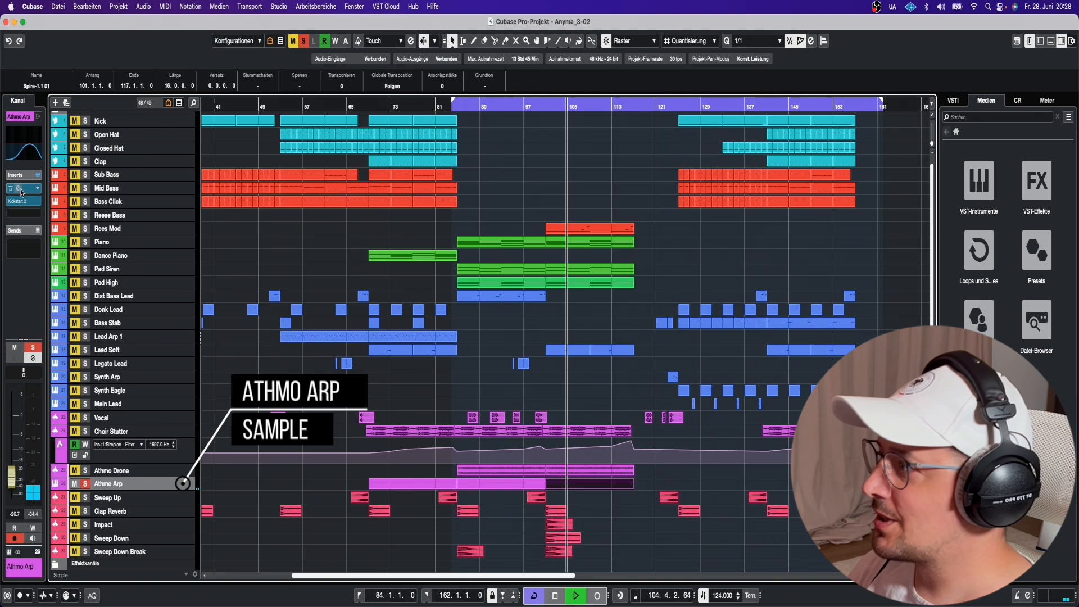
left_click(28, 189)
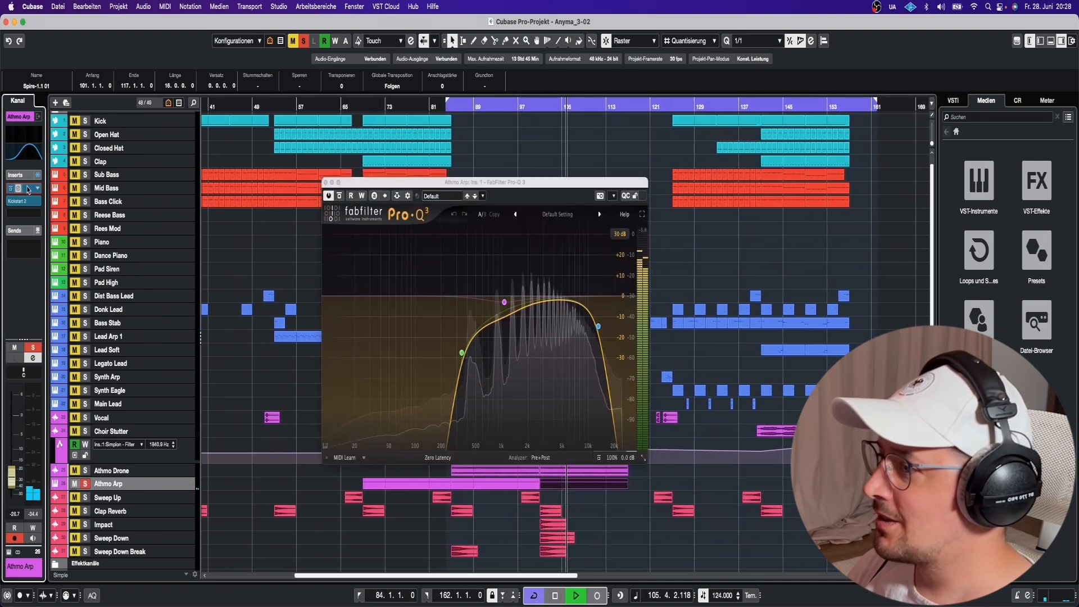
left_click(28, 190)
left_click(29, 201)
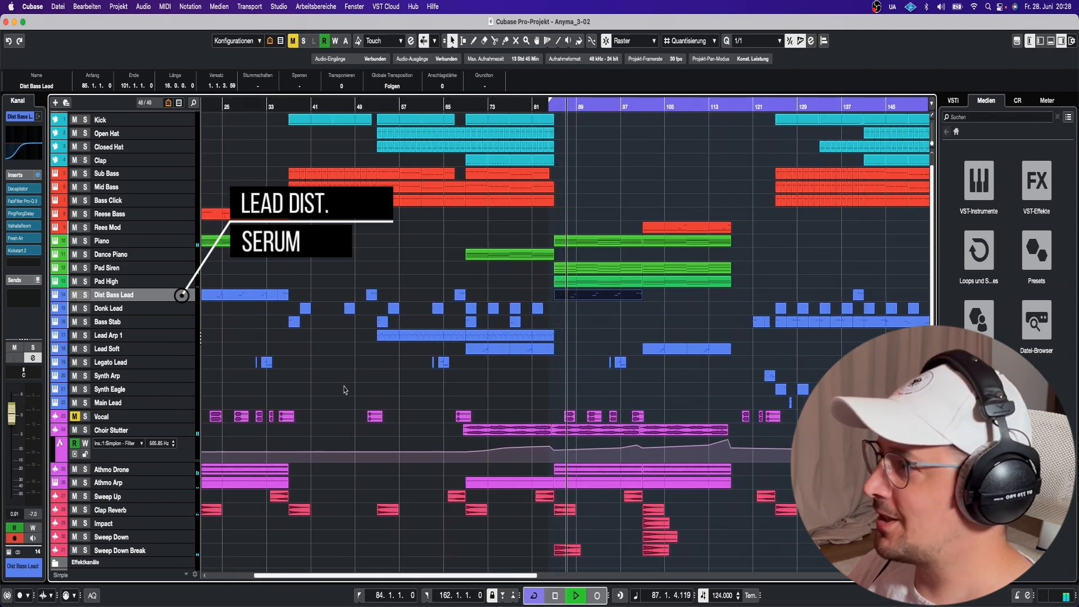
Show the Dist Bass Lead's Serum patch and its FX page, then close Serum.
left_click(8, 553)
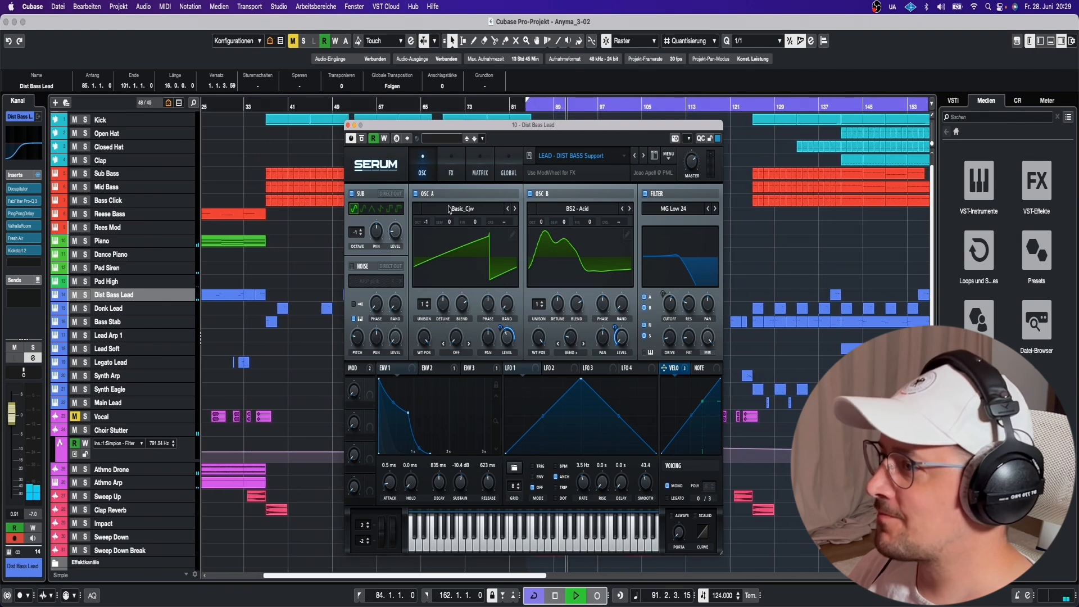
left_click(441, 175)
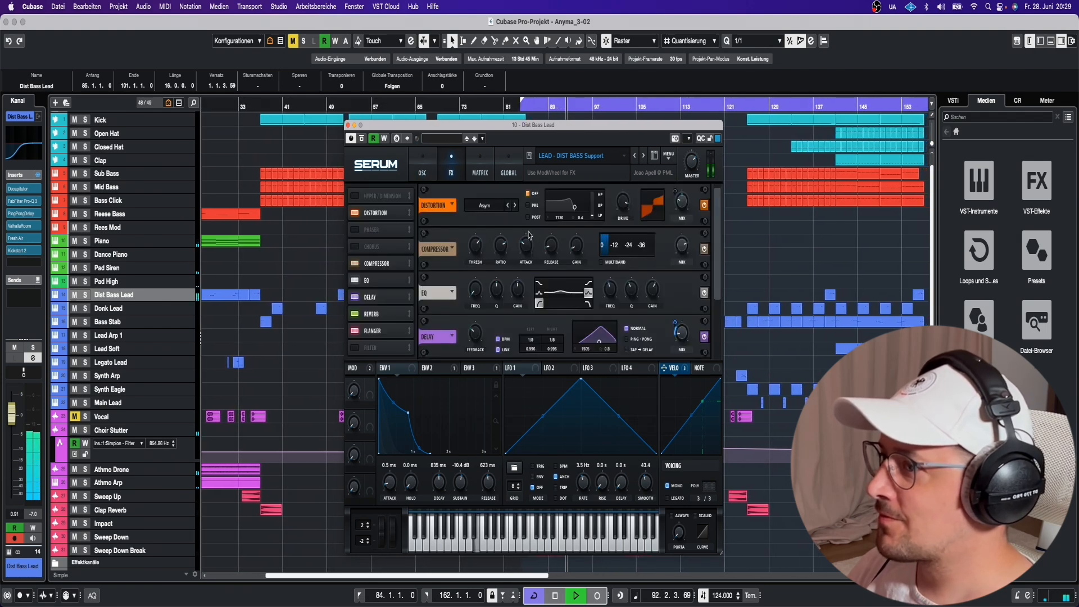
left_click(348, 126)
Check the Decapitator and Fresh Air inserts, stop playback, and solo the Legato Lead track.
left_click(25, 190)
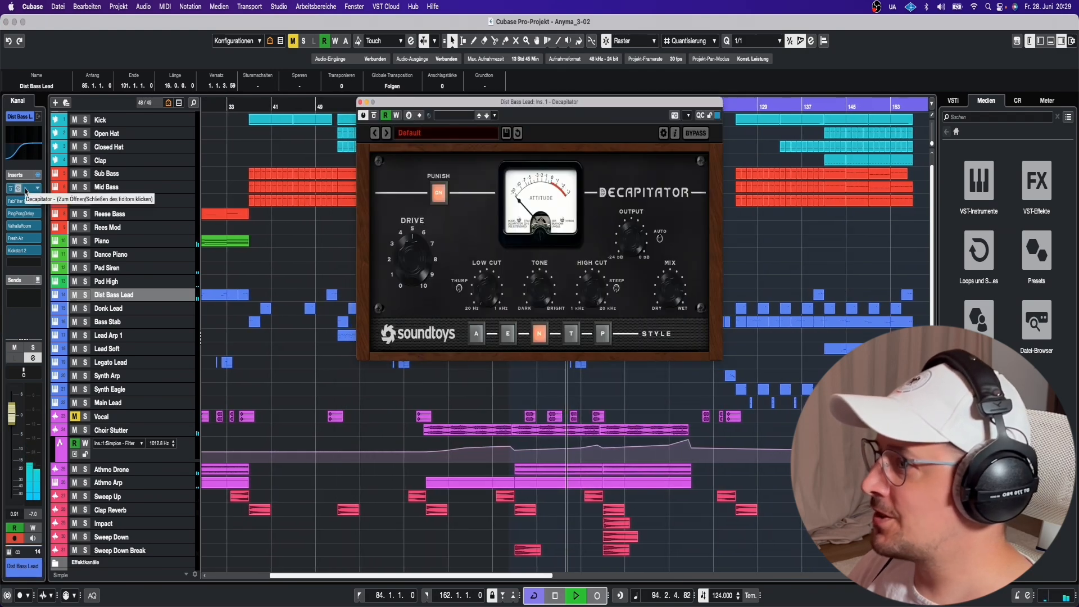
left_click(25, 190)
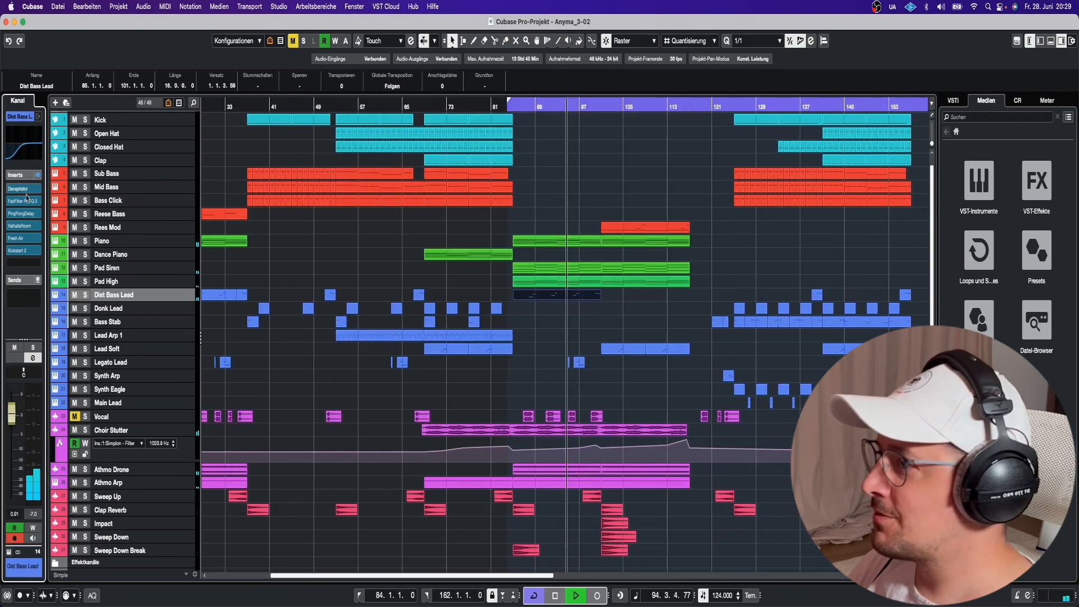
left_click(26, 240)
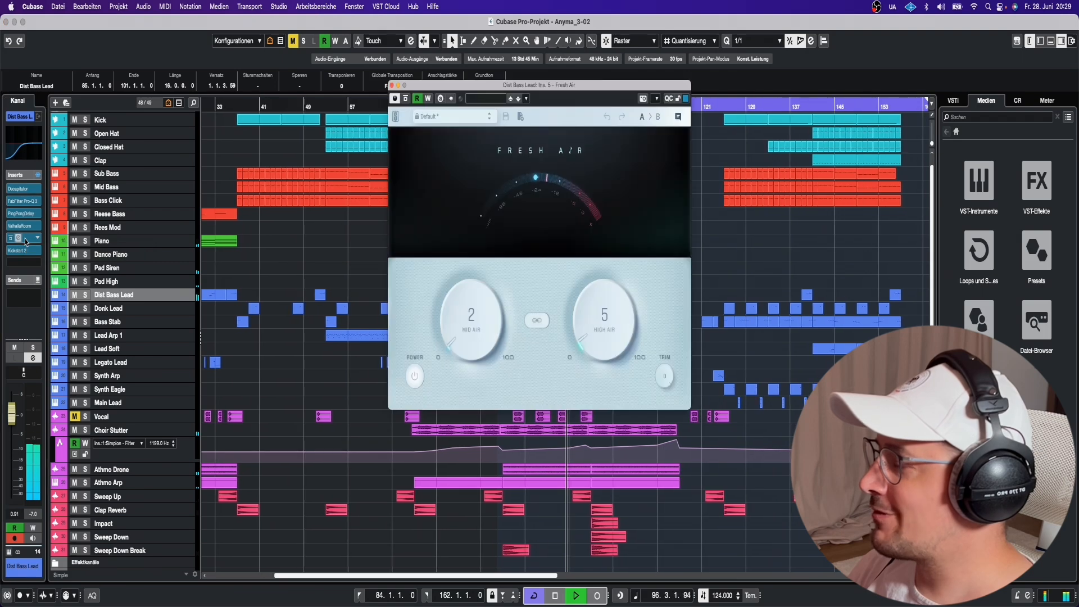
left_click(25, 241)
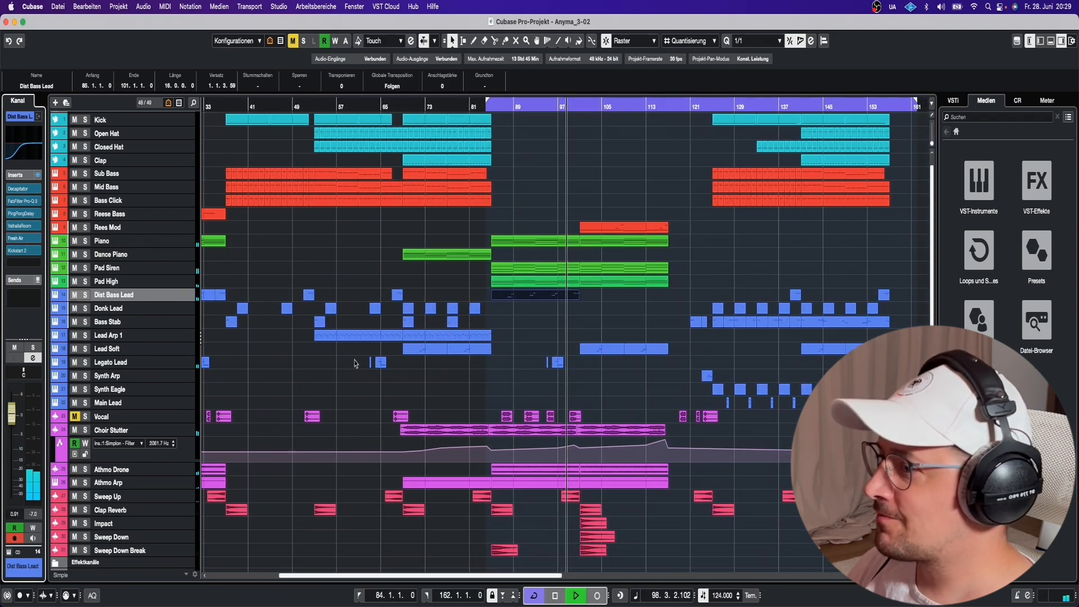
key("space")
left_click(85, 363)
Select the Legato Lead and audition its clip from around bar 96.
left_click(117, 367)
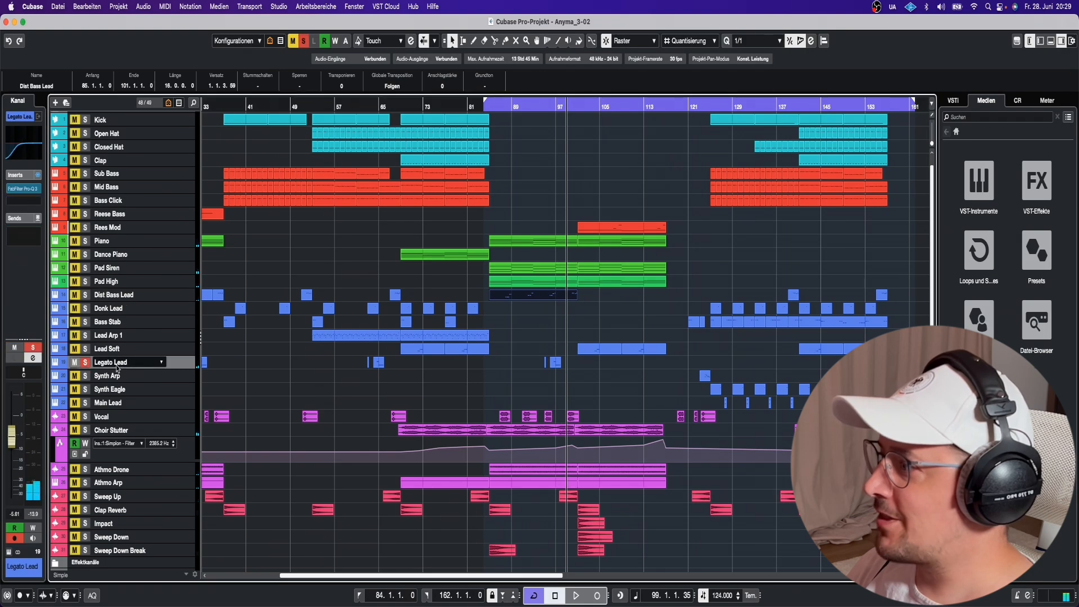
left_click(548, 107)
left_click(554, 363)
key("space")
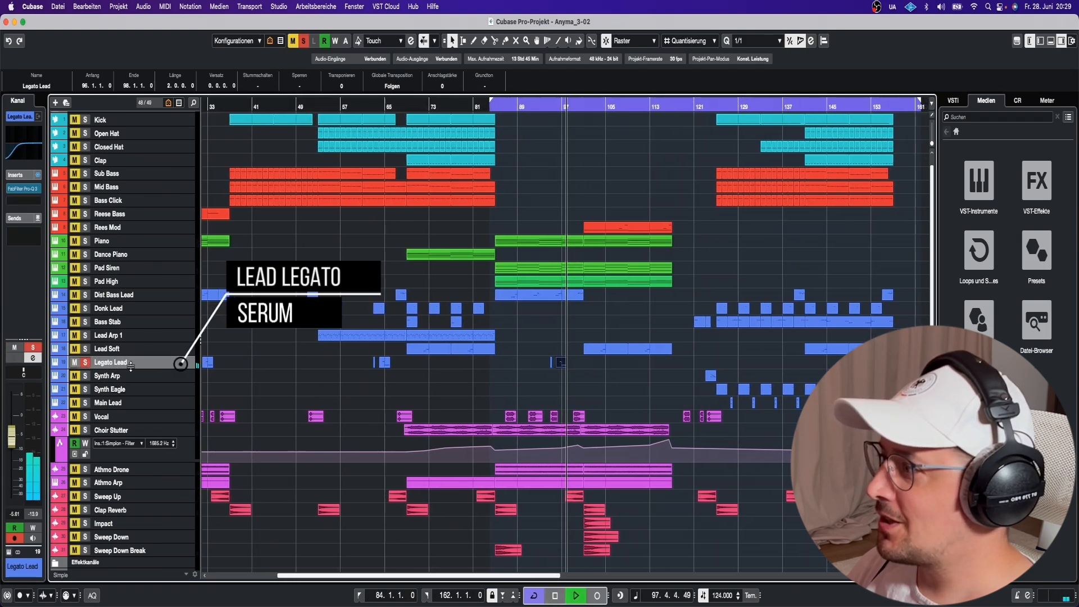
key("space")
Look over the Legato Lead's Spire patch and Pro-Q 3 band-pass curve, then select Vocal.
left_click(9, 551)
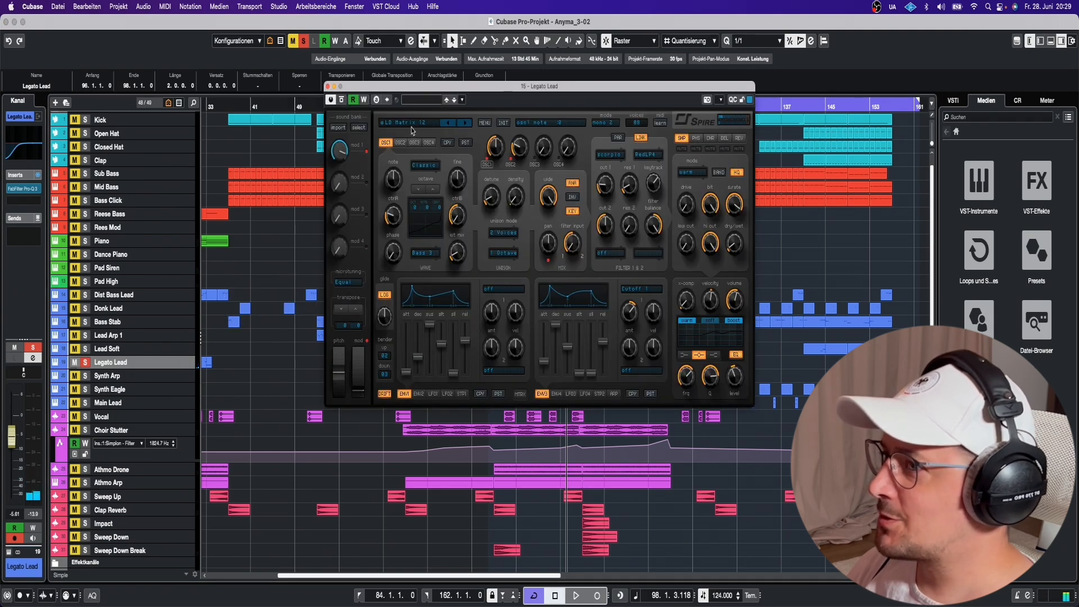
left_click(328, 87)
left_click(31, 192)
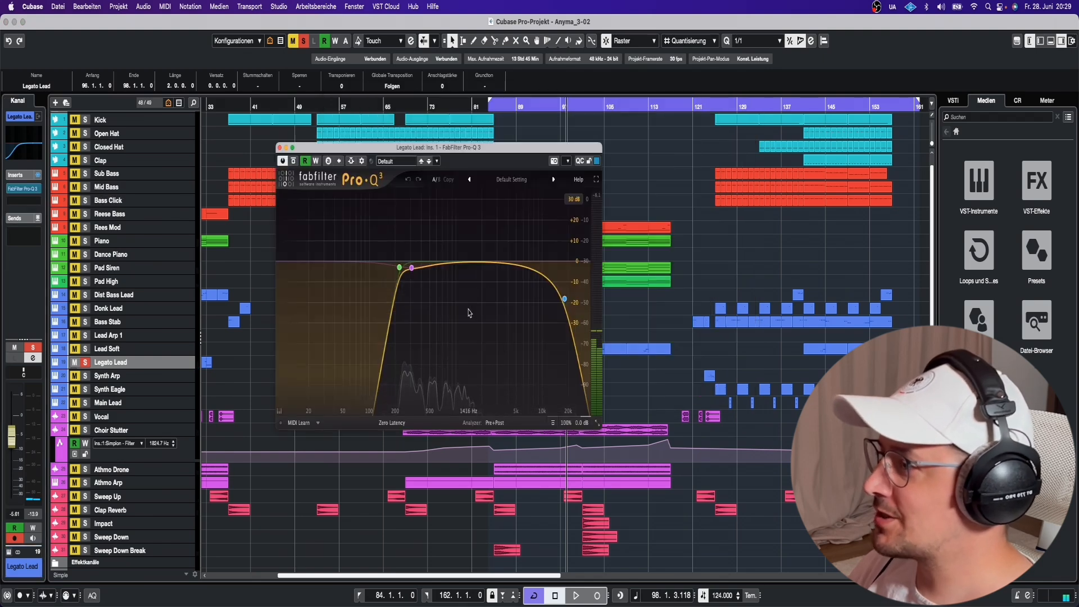
left_click(279, 148)
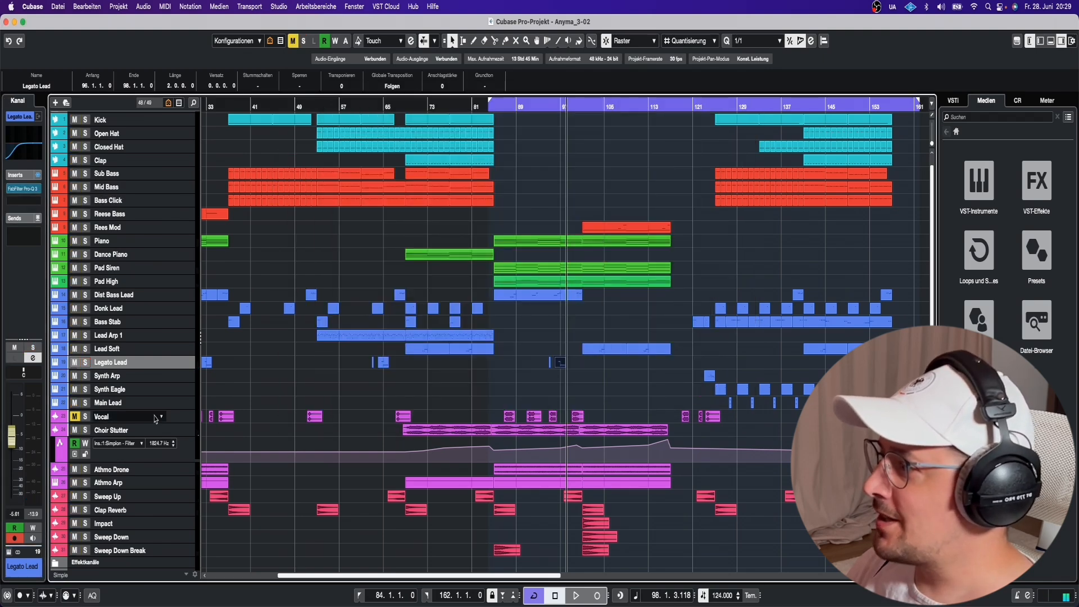
left_click(112, 417)
Inspect the Vocal's Pro-Q 3 low-cut EQ and reselect the Vocal track.
scroll(191, 364, "up", 2)
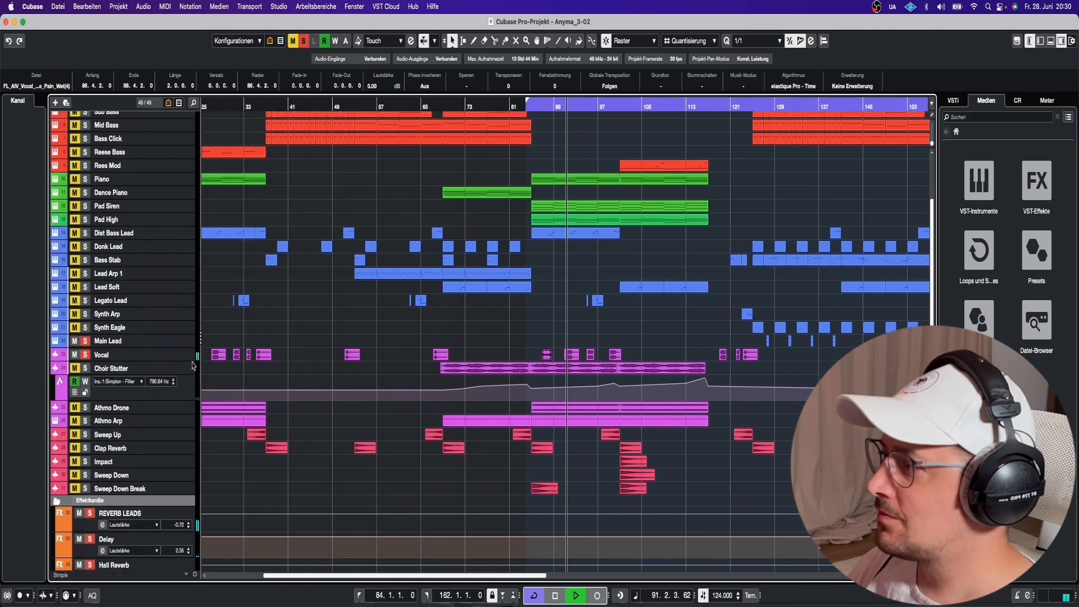
left_click(179, 374)
left_click(161, 374)
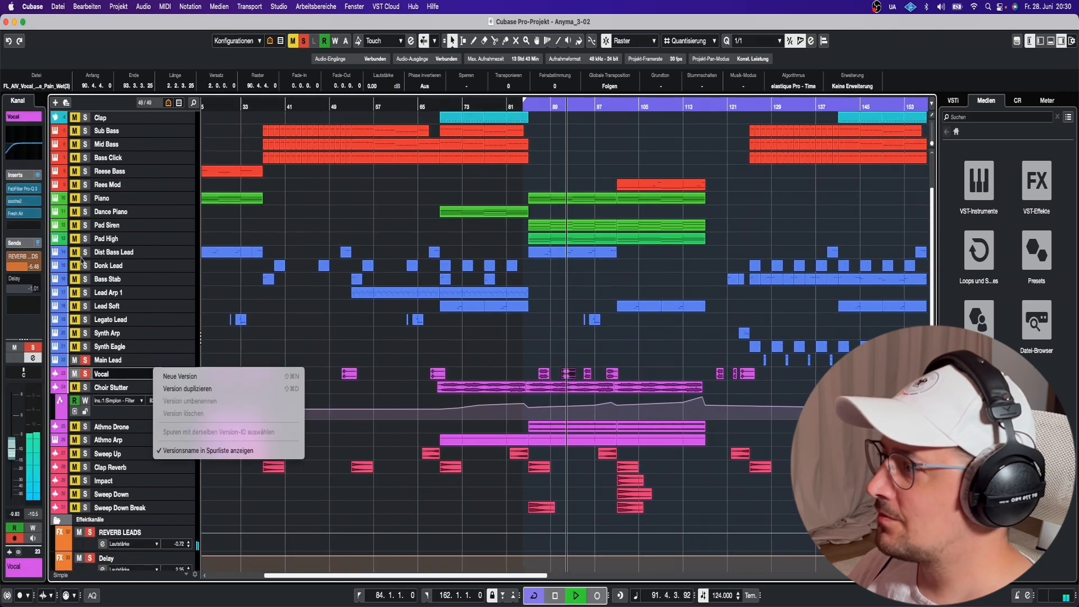
left_click(24, 192)
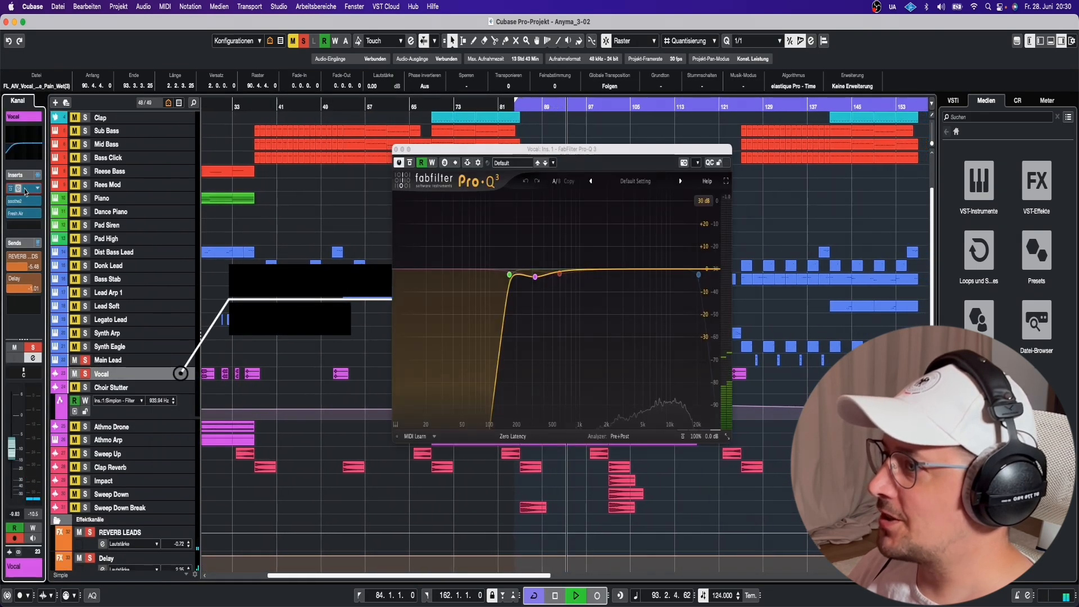
left_click(25, 192)
left_click(25, 192)
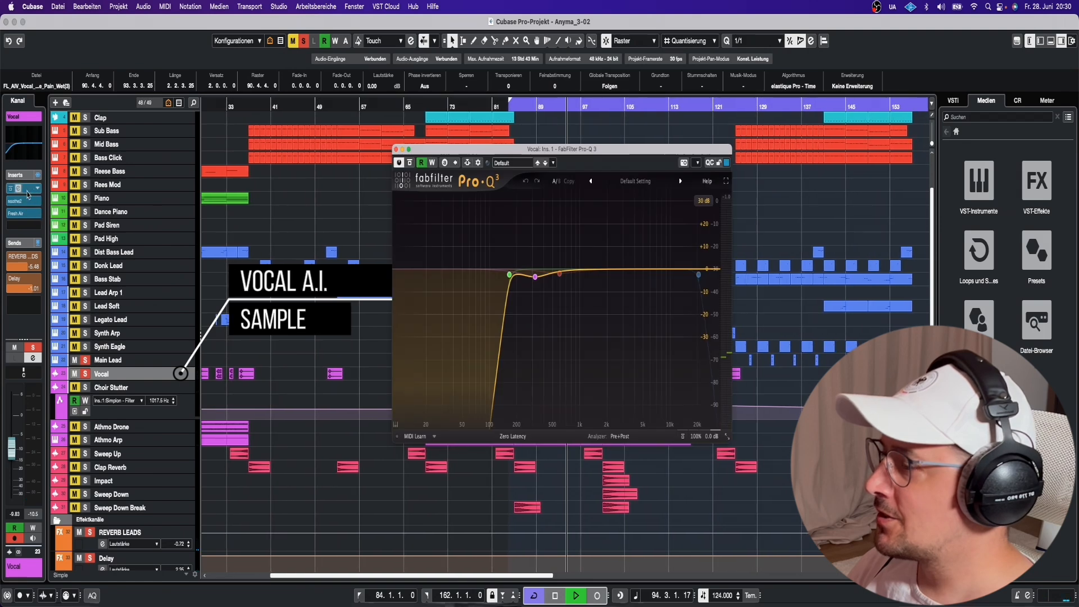
left_click(25, 191)
left_click(141, 377)
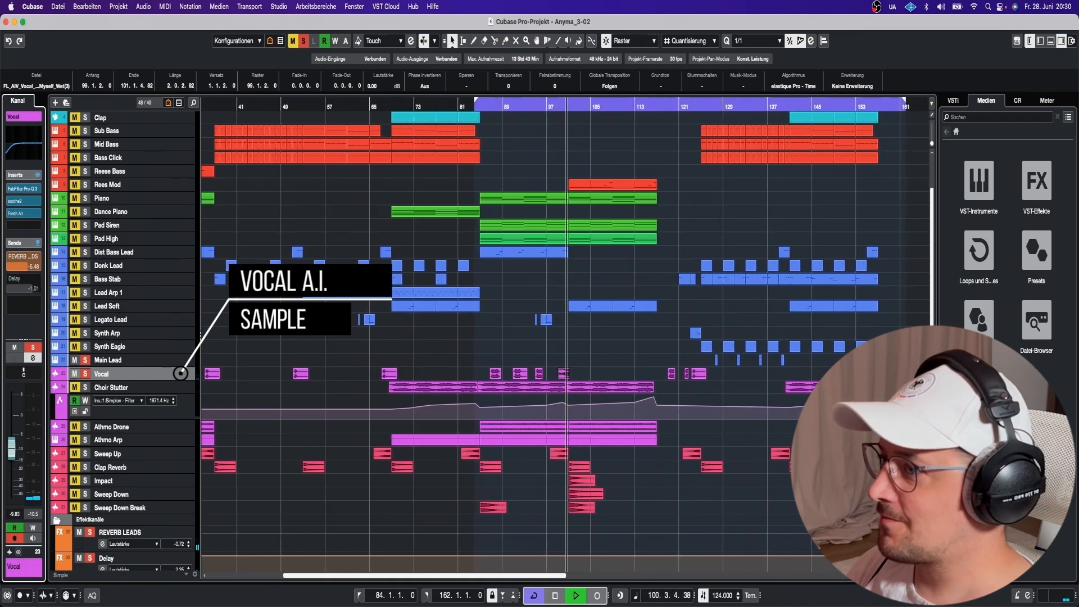
Stop playback, put the playhead at bar 101 and clear all solos.
key("space")
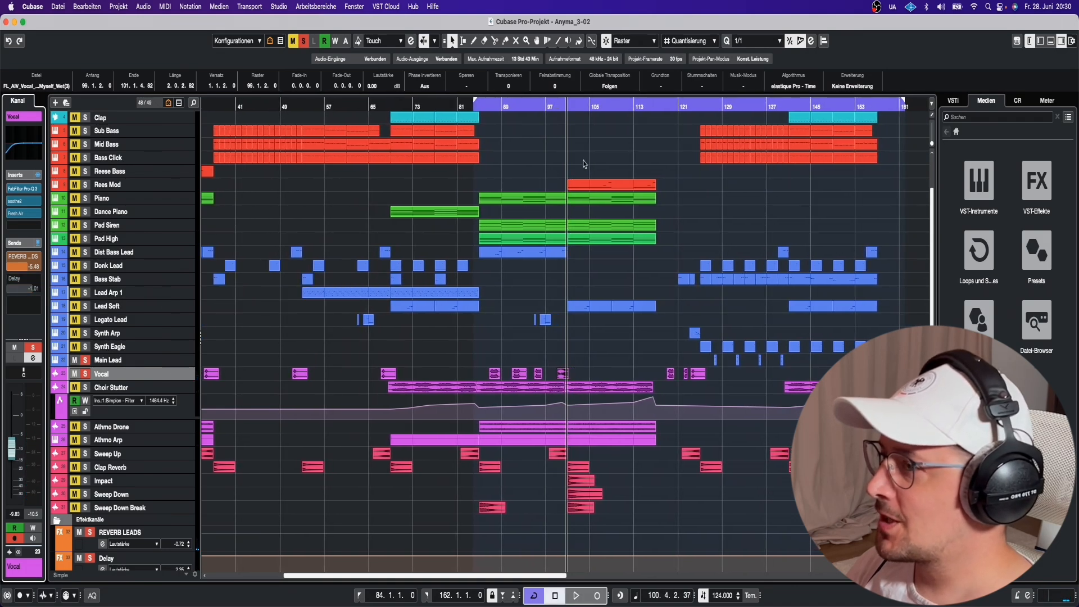
left_click(567, 106)
key("s")
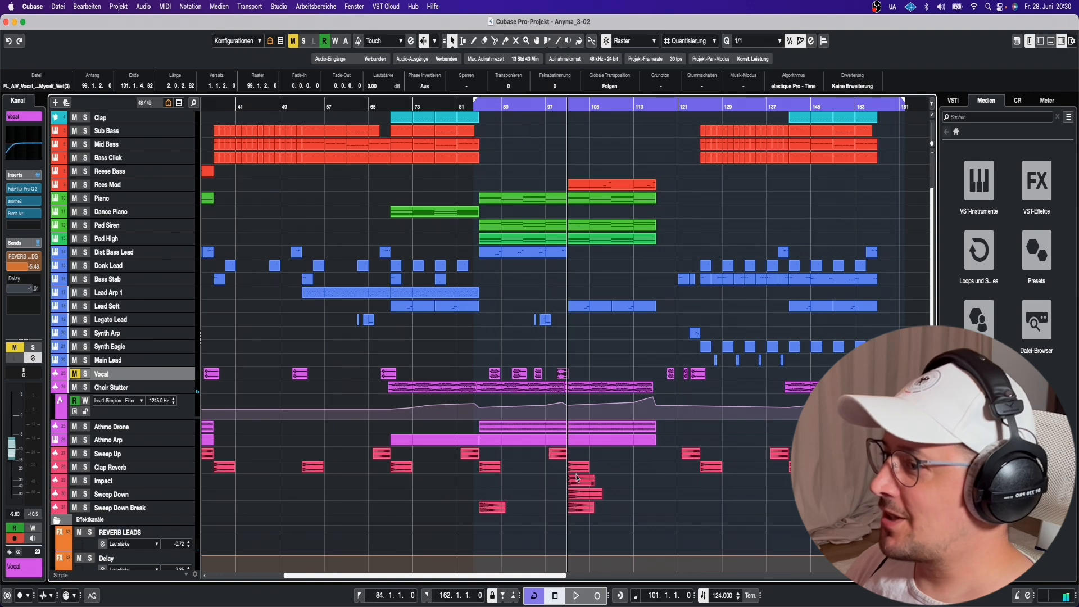
Solo Rees Mod, expand its LFO-rate, filter-cutoff and reverb-send automation lanes, then unsolo it.
left_click(86, 185)
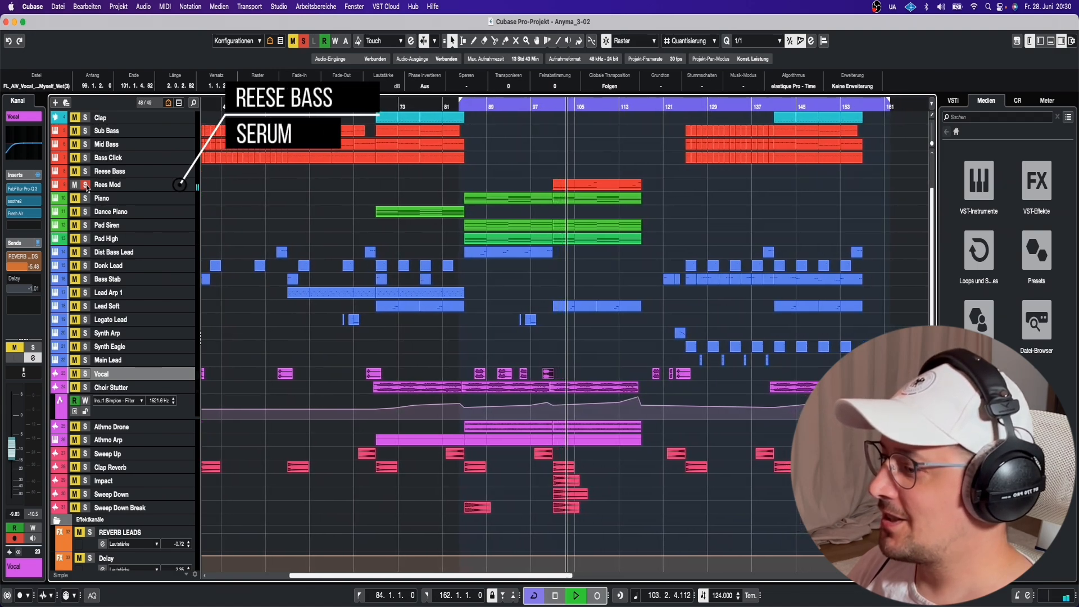
left_click(67, 195)
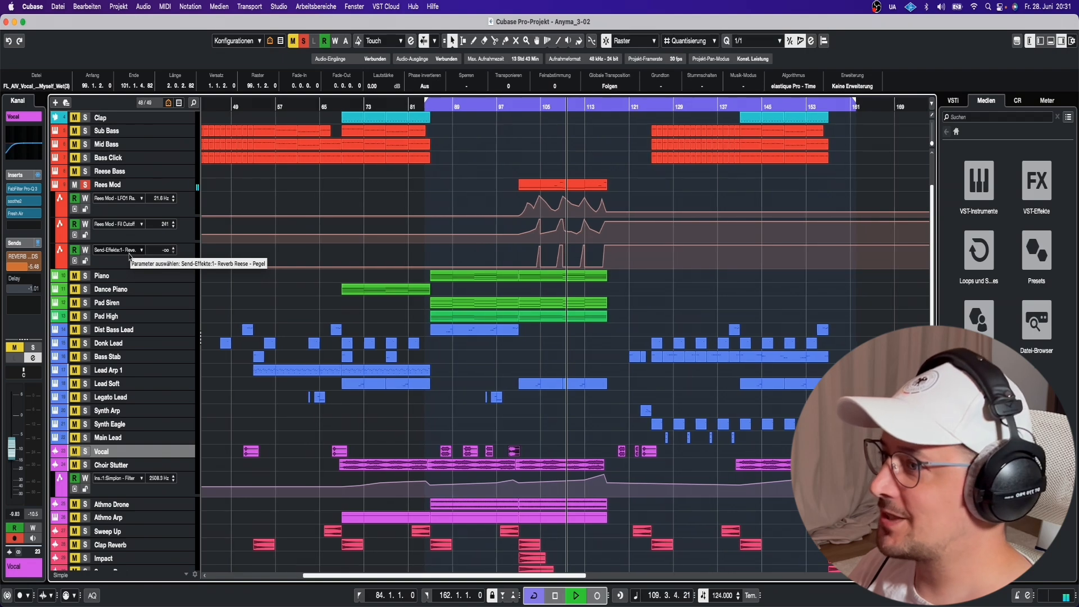
left_click(85, 186)
Solo Lead Soft and play it from around bar 104.
key("space")
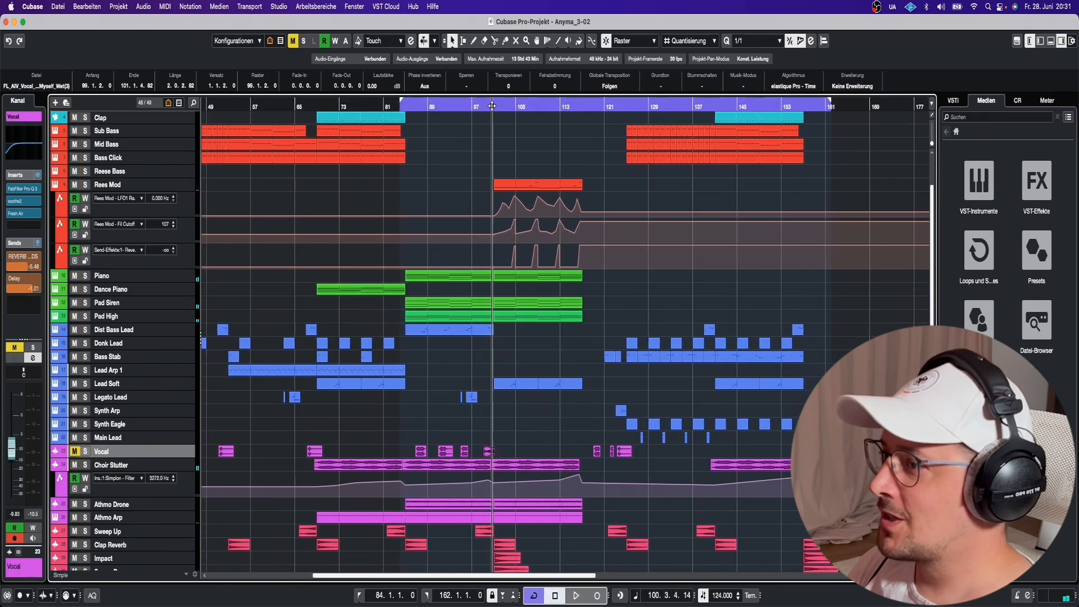
left_click(86, 383)
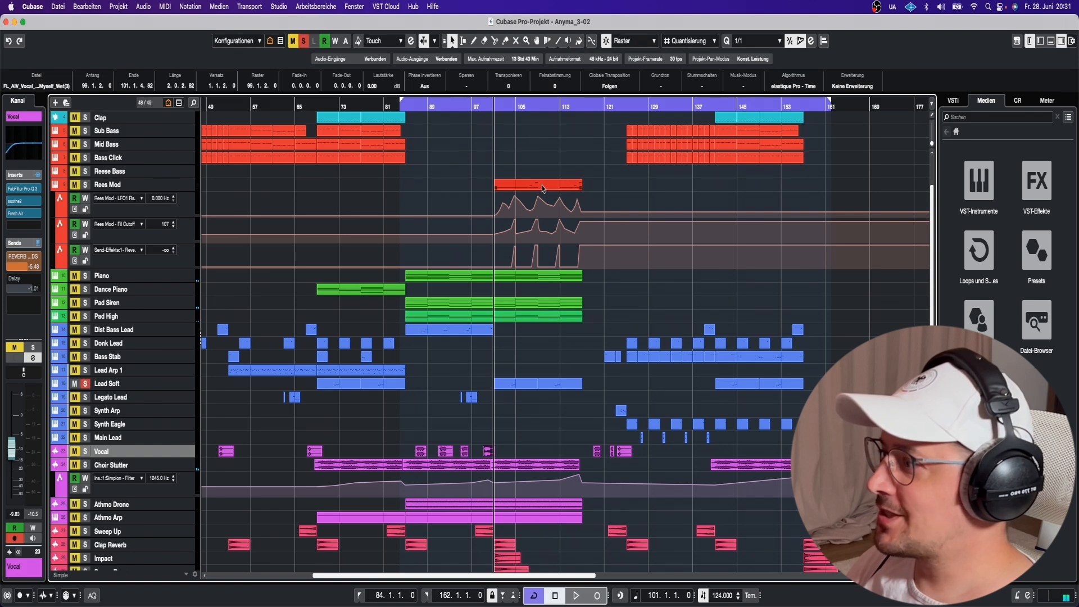
left_click(510, 104)
key("space")
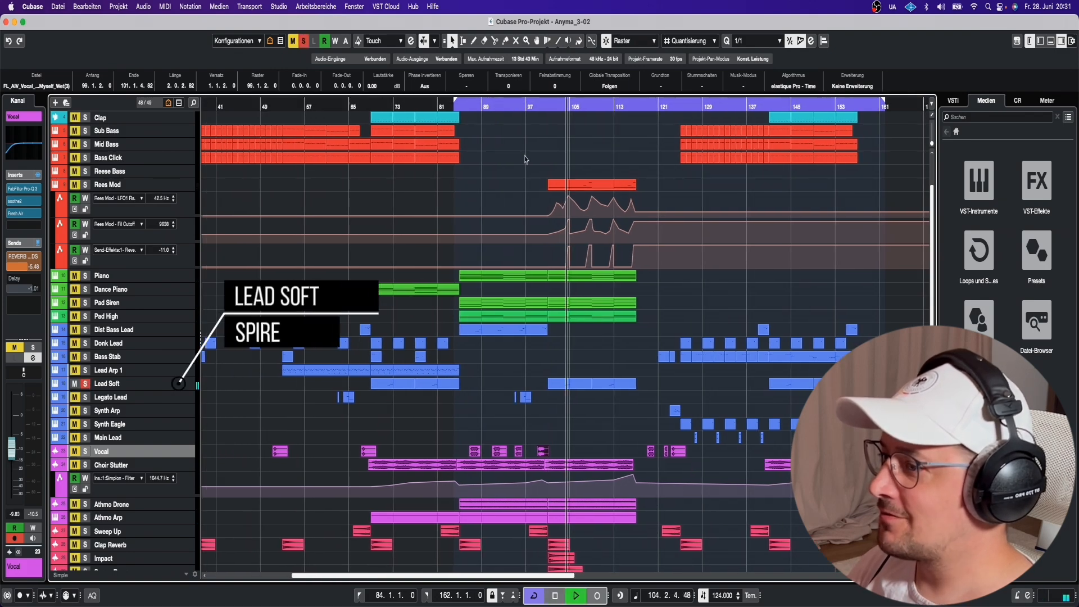
Show Lead Soft's Spire patch, close it and return the playhead to bar 101.
left_click(59, 384)
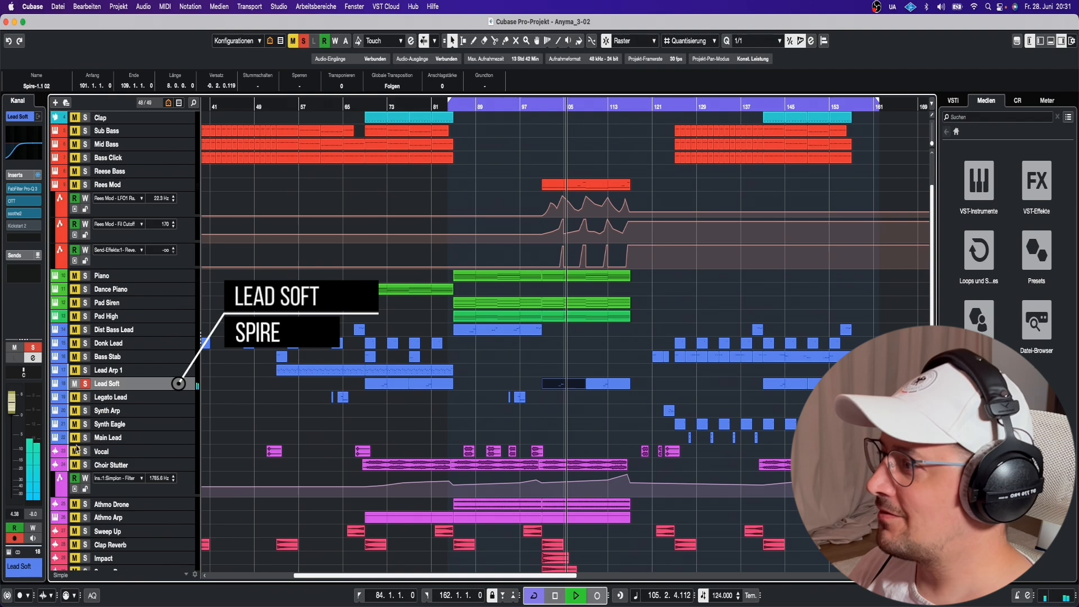
key("space")
left_click(10, 550)
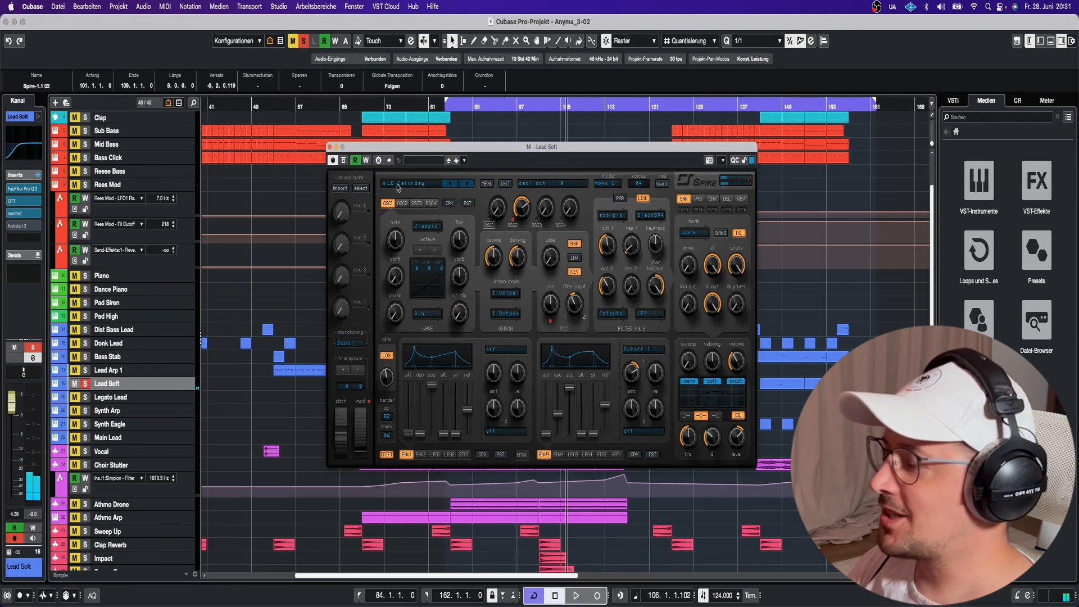
left_click(330, 148)
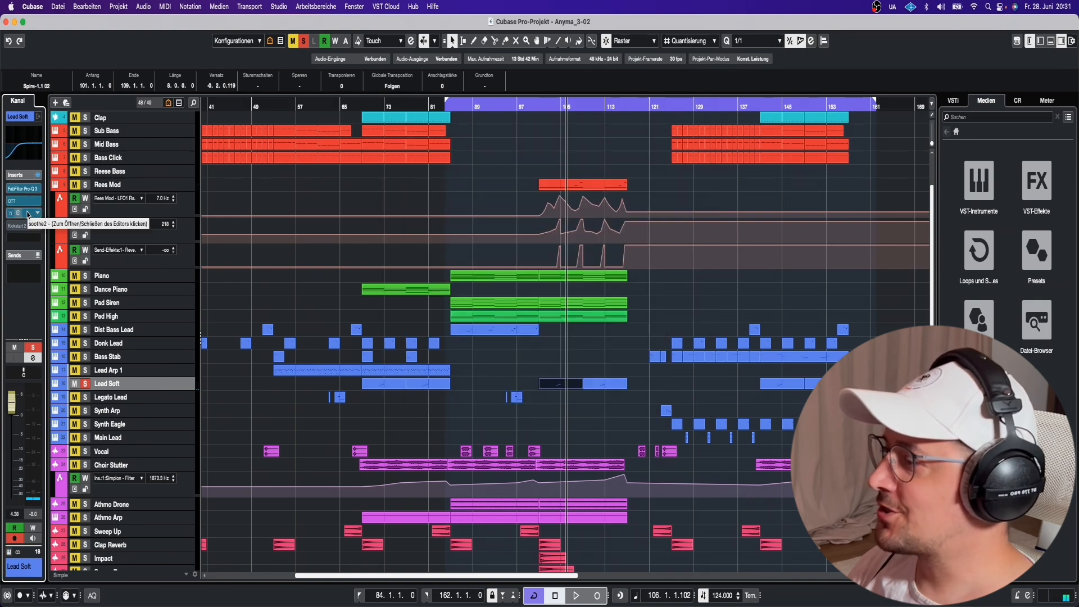
left_click(542, 107)
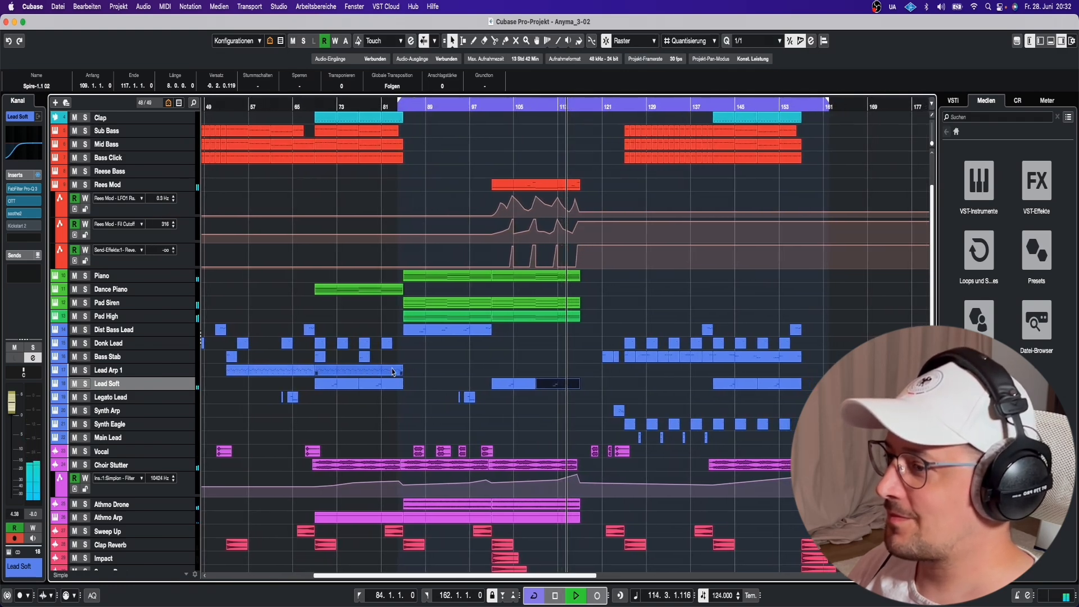
Collapse the Rees Mod automation lanes and audition the soloed Clap Reverb from bar 101.
scroll(412, 366, "down", 3)
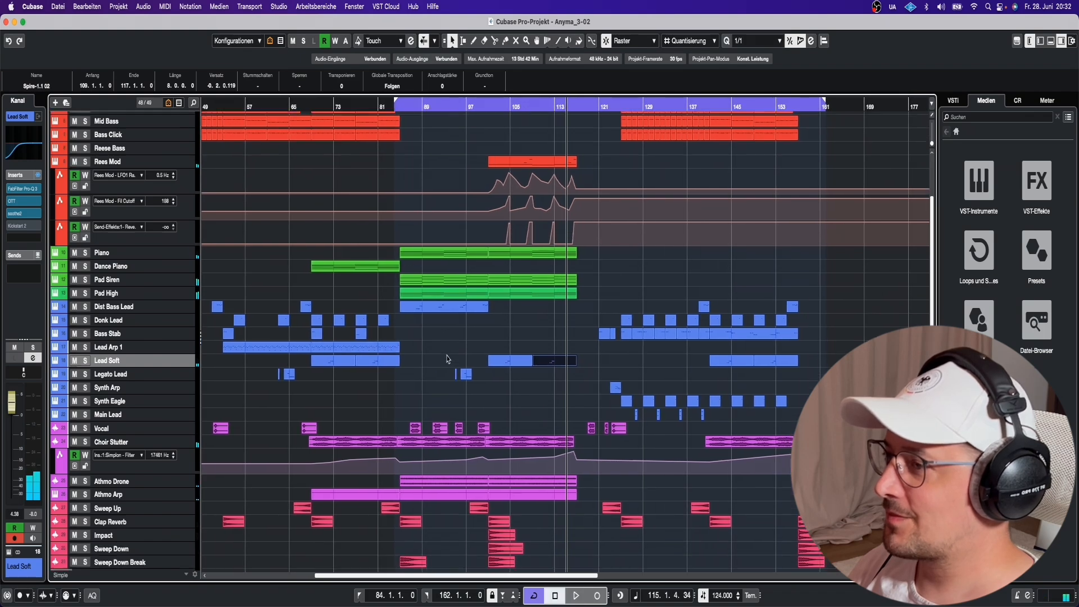
scroll(285, 164, "up", 6)
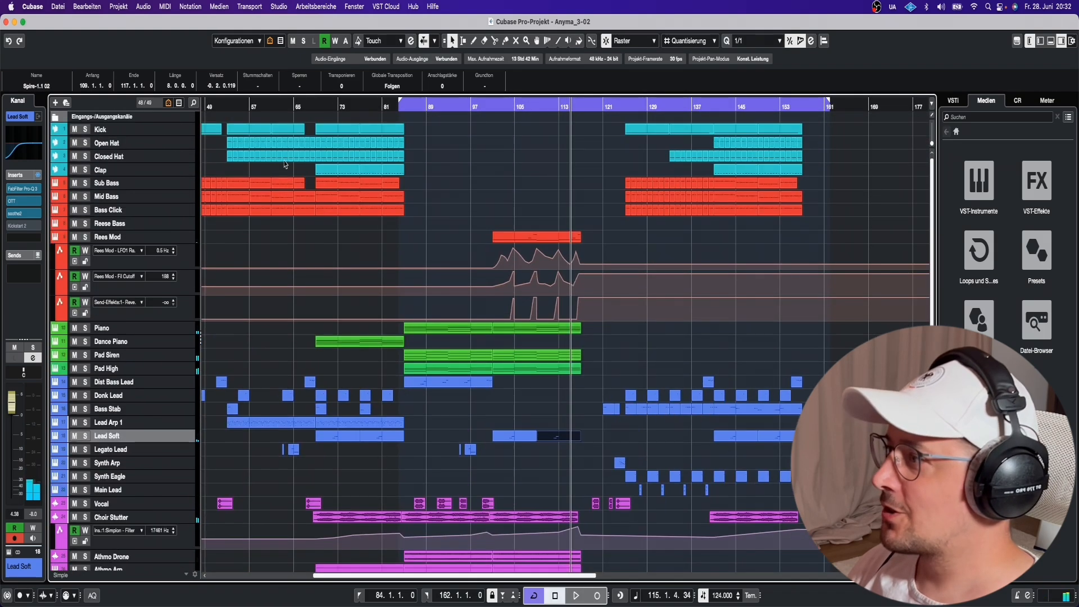
left_click(51, 239)
key("space")
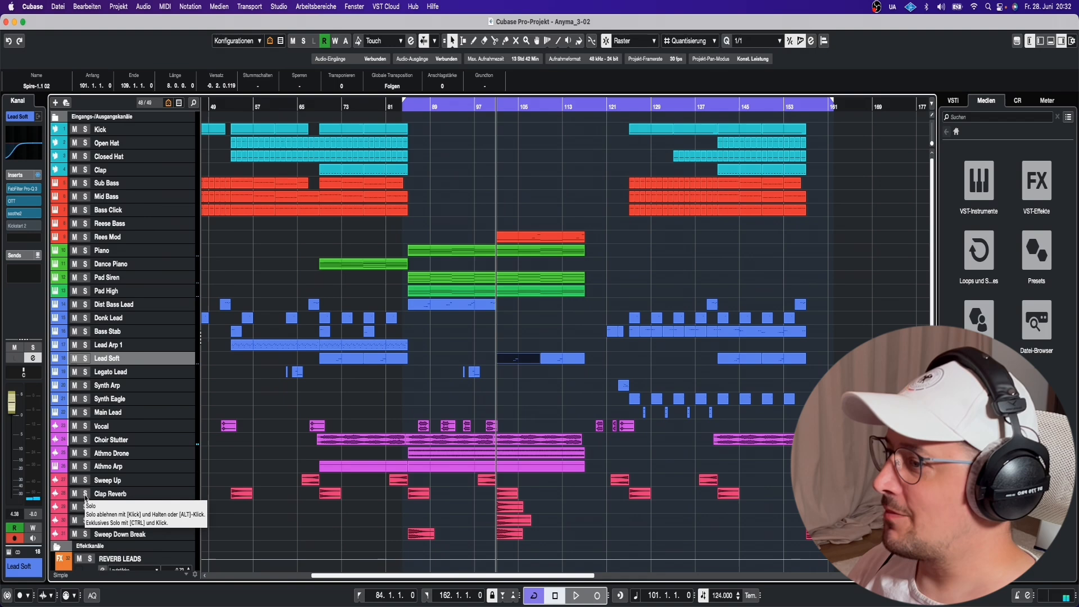
left_click(85, 494)
key("space")
key("space")
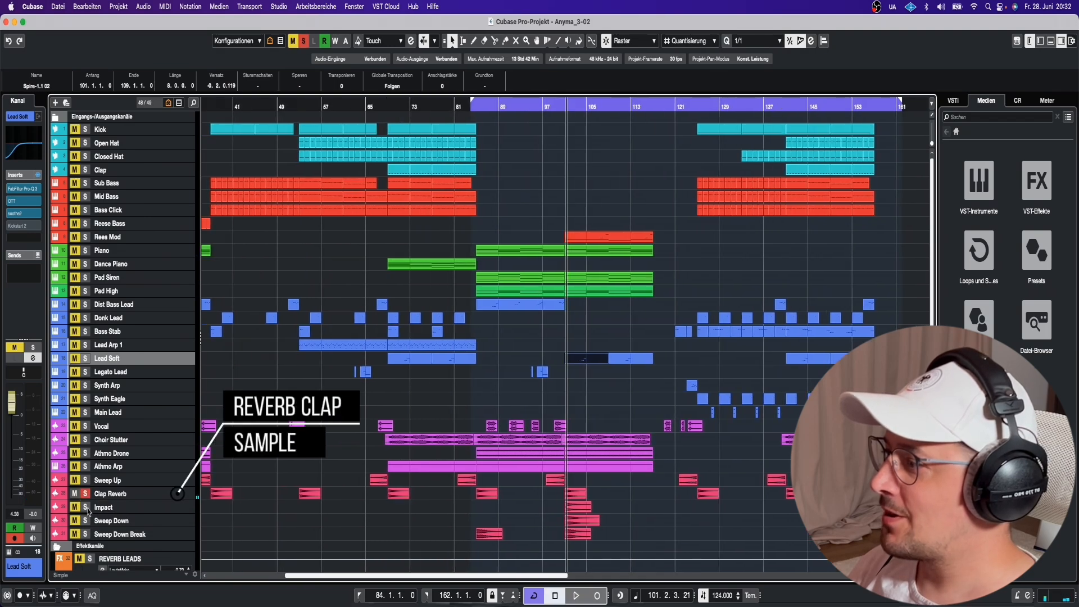
key("space")
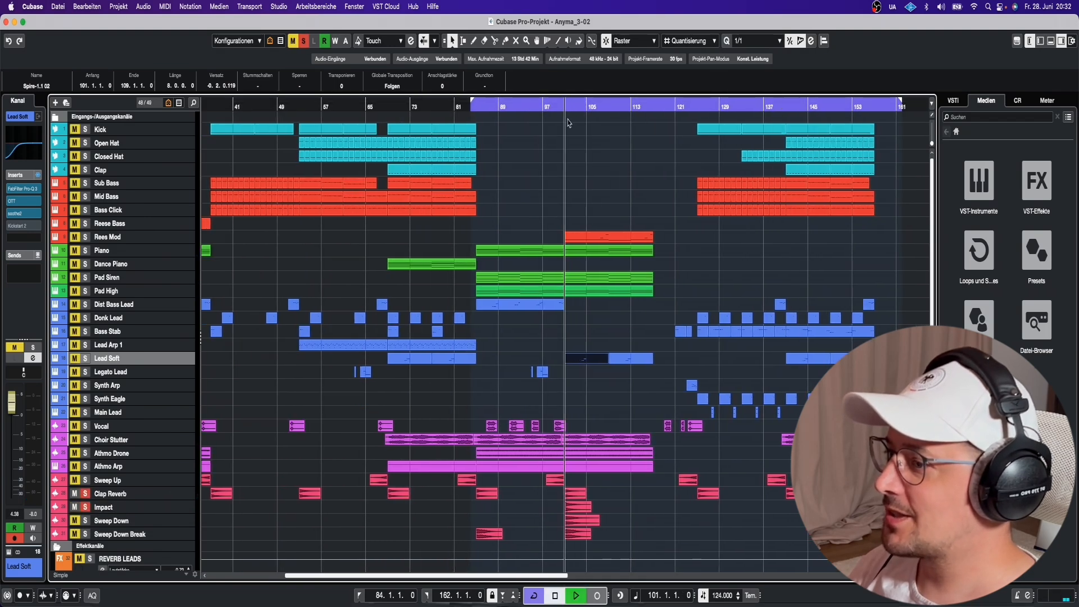
Solo Sweep Down and Sweep Down Break and play them from about bar 117.
left_click(85, 520)
left_click(84, 534)
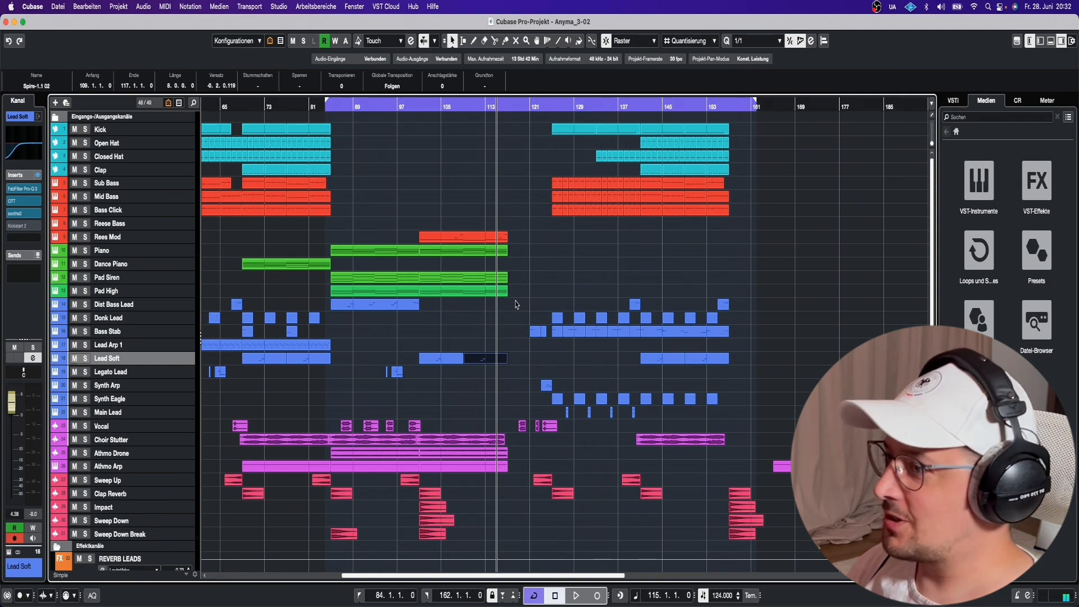
left_click(508, 107)
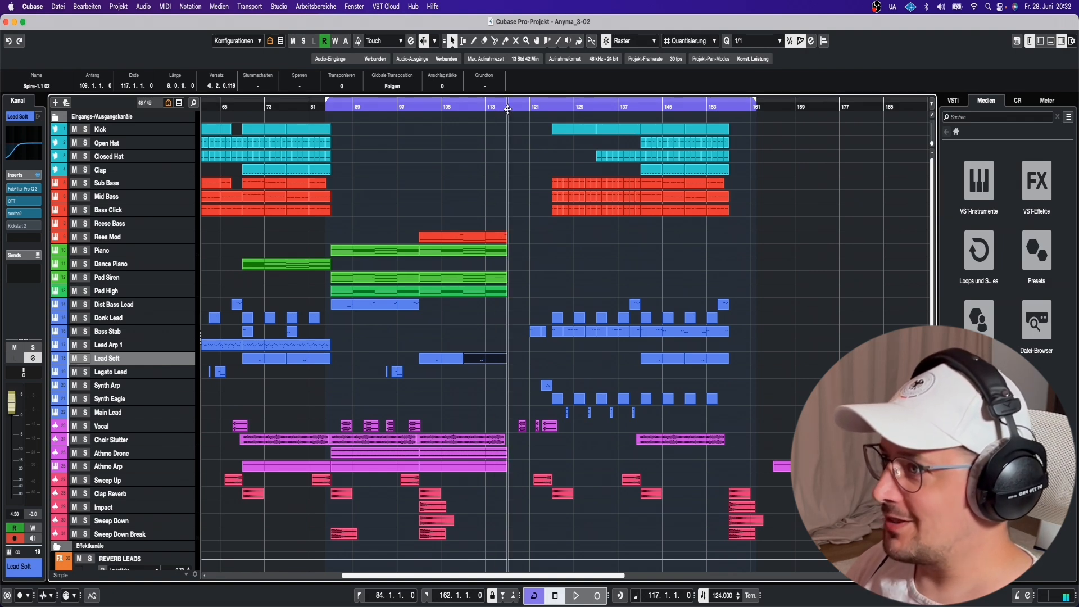
key("space")
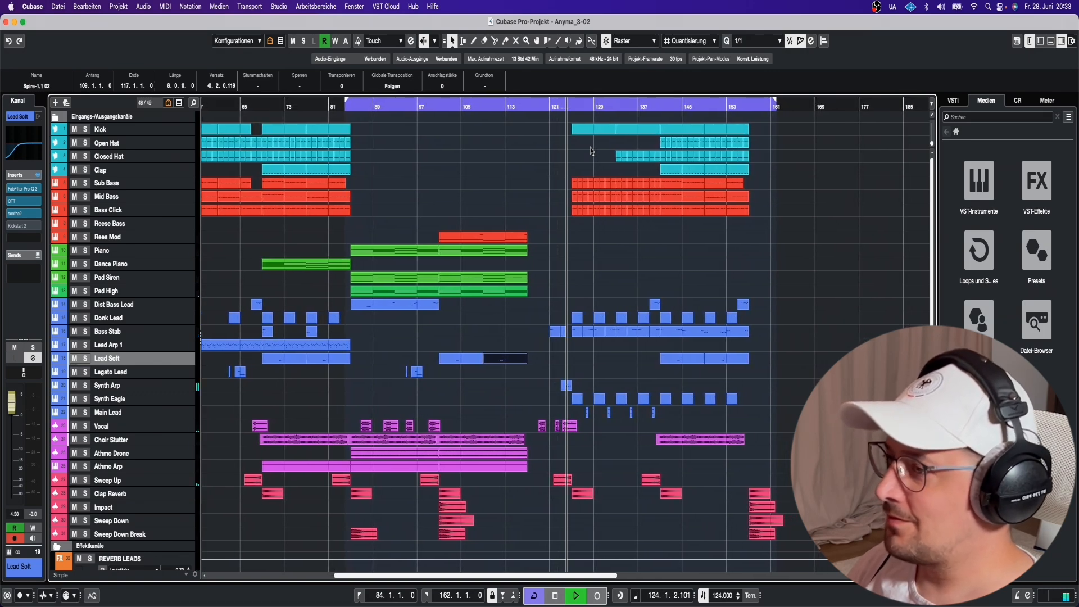
key("space")
scroll(619, 291, "down", 5)
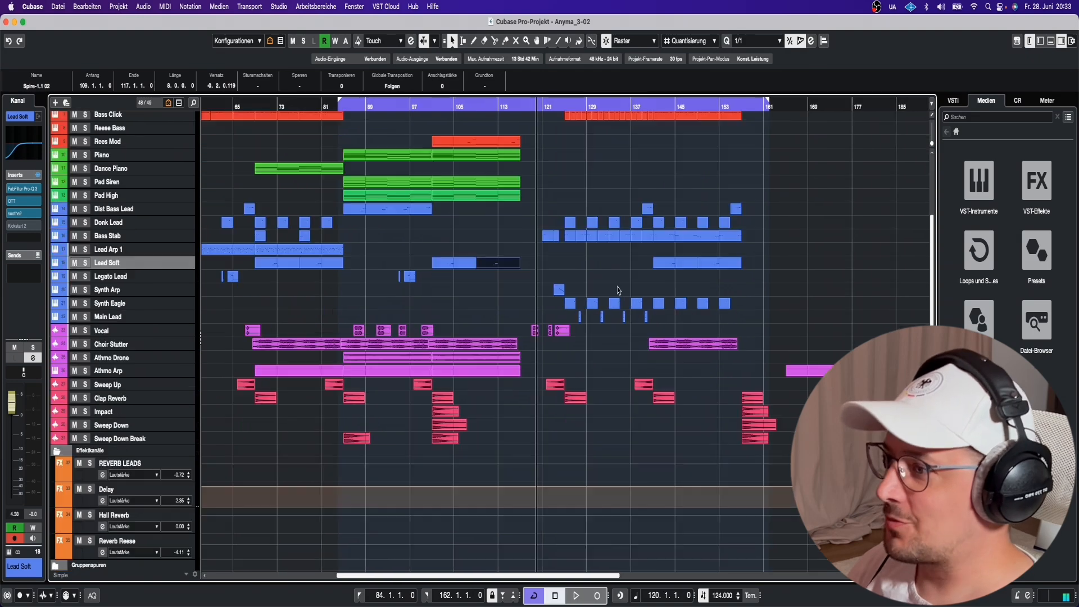
scroll(603, 291, "up", 5)
Solo Bass Stab, play from bar 121 and review its Serum effects page.
left_click(143, 332)
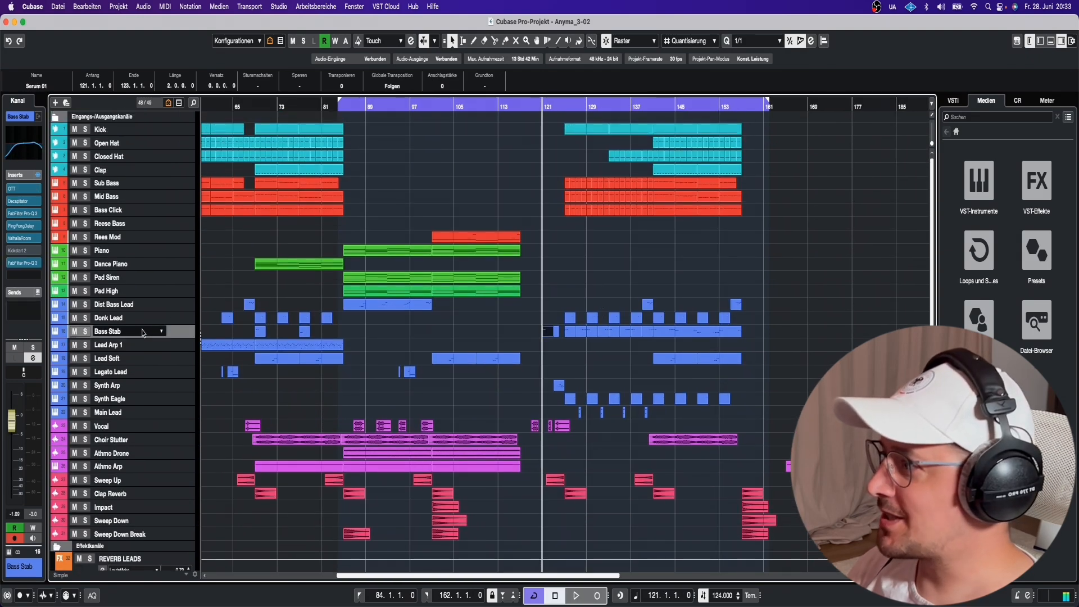
key("s")
key("space")
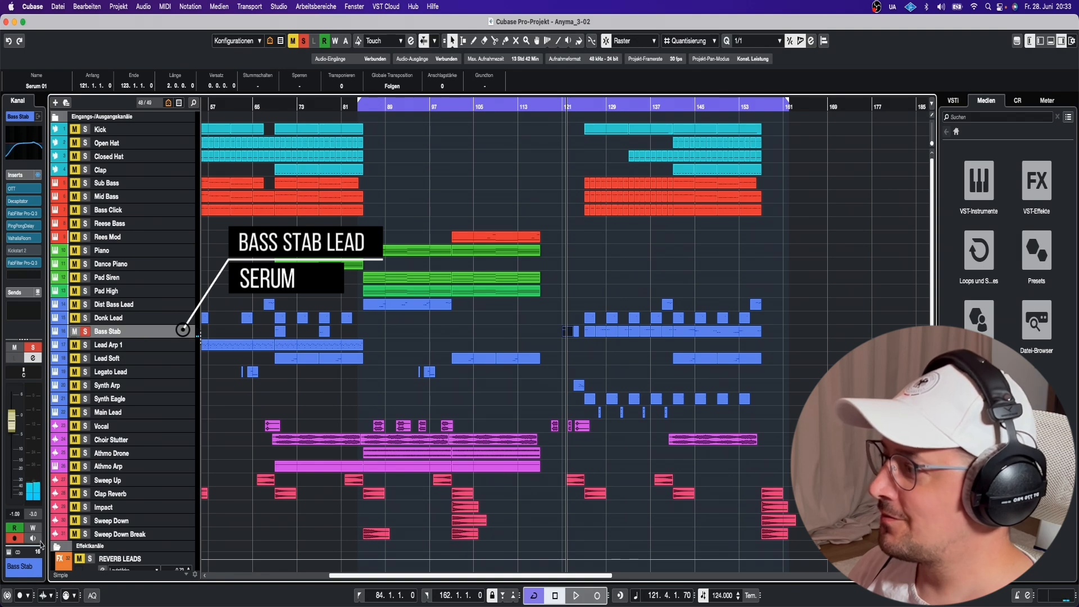
left_click(9, 552)
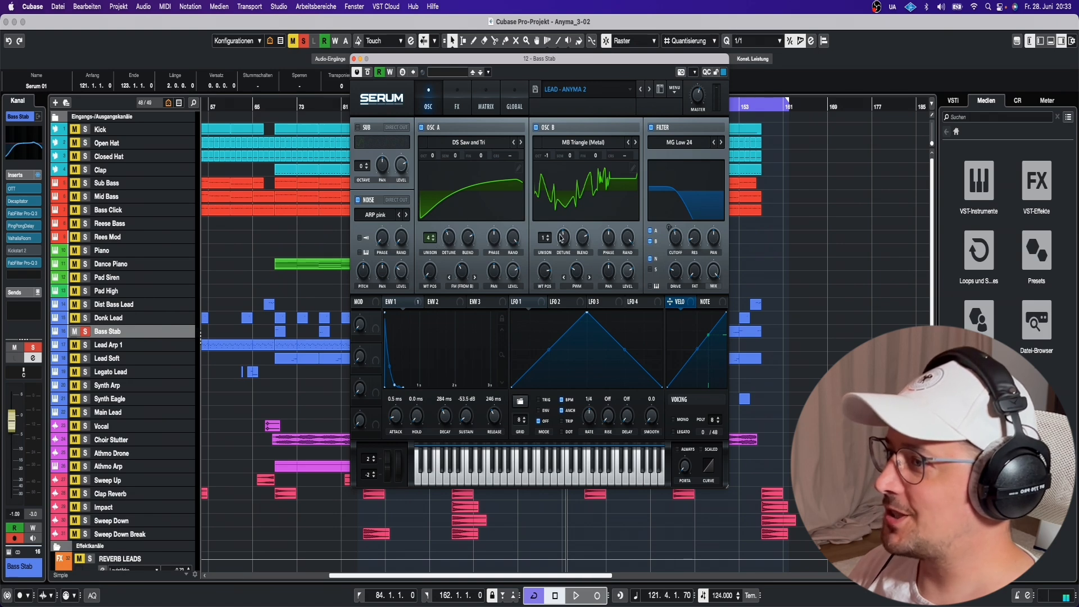
left_click(457, 104)
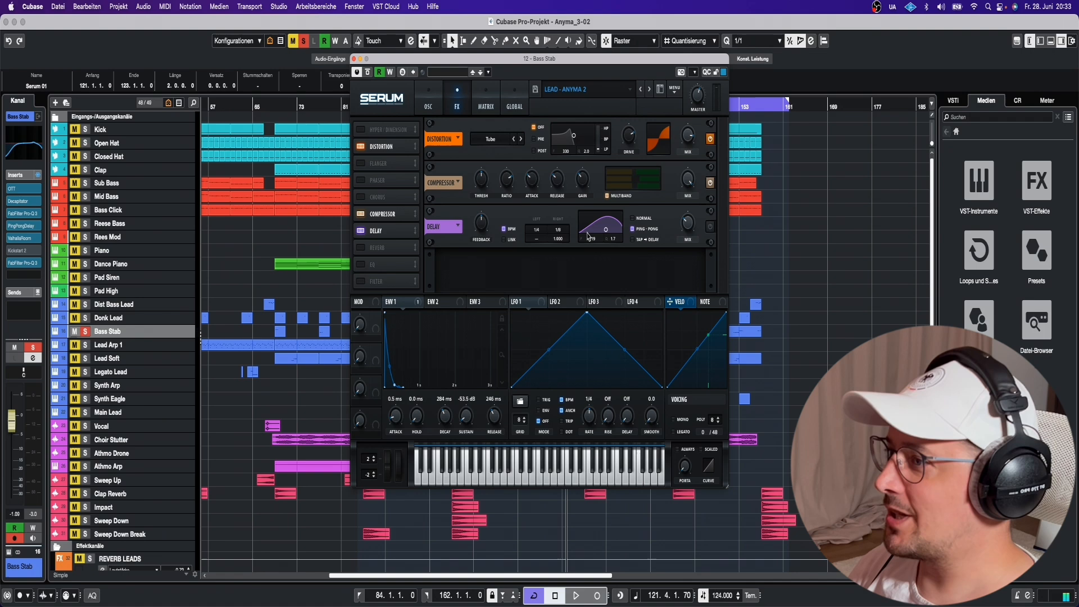
left_click(354, 59)
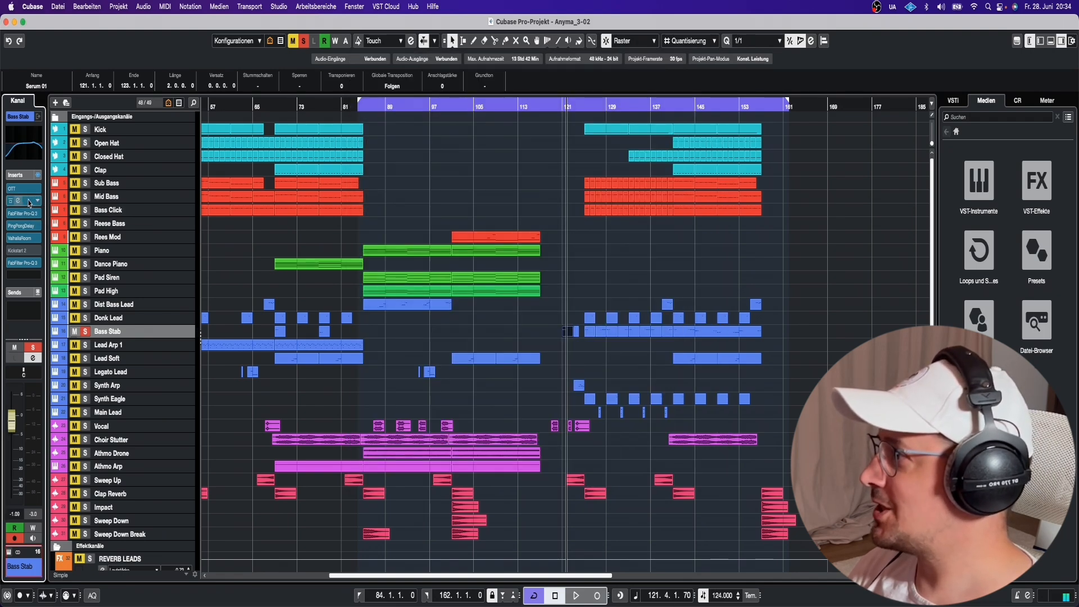
Check Bass Stab's Decapitator, FabFilter Pro-Q and Pro-Q 3 inserts, closing each window.
left_click(29, 203)
left_click(29, 205)
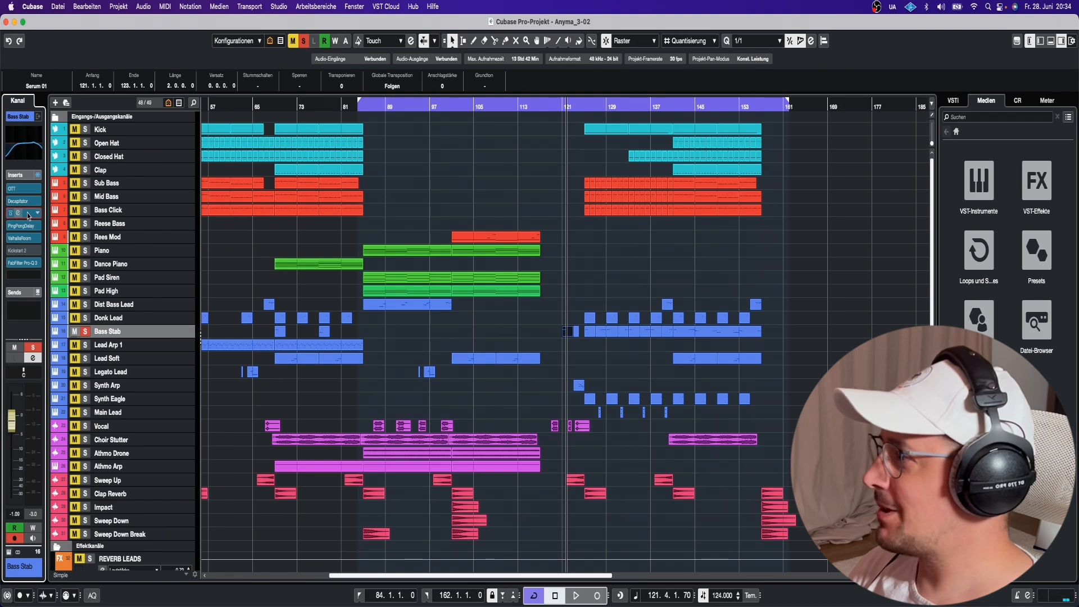
left_click(28, 215)
left_click(28, 214)
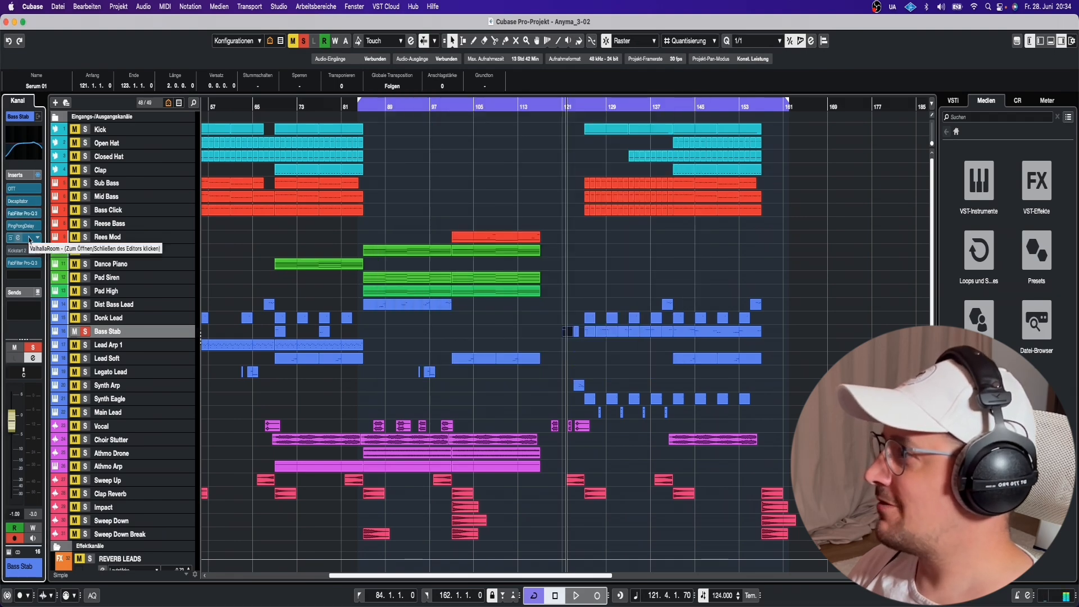
left_click(28, 263)
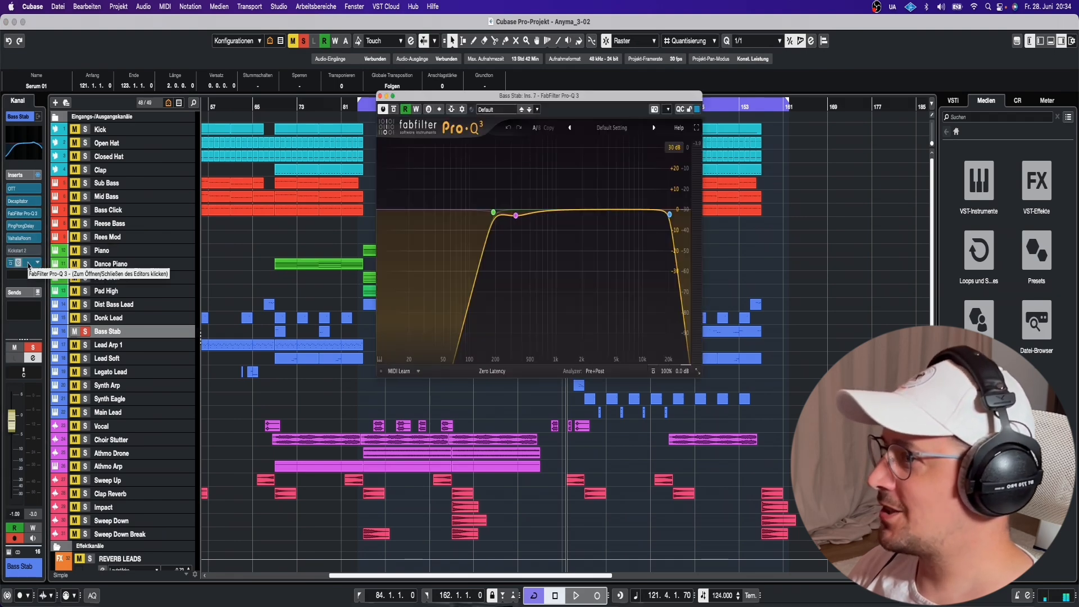
left_click(28, 263)
left_click(585, 306)
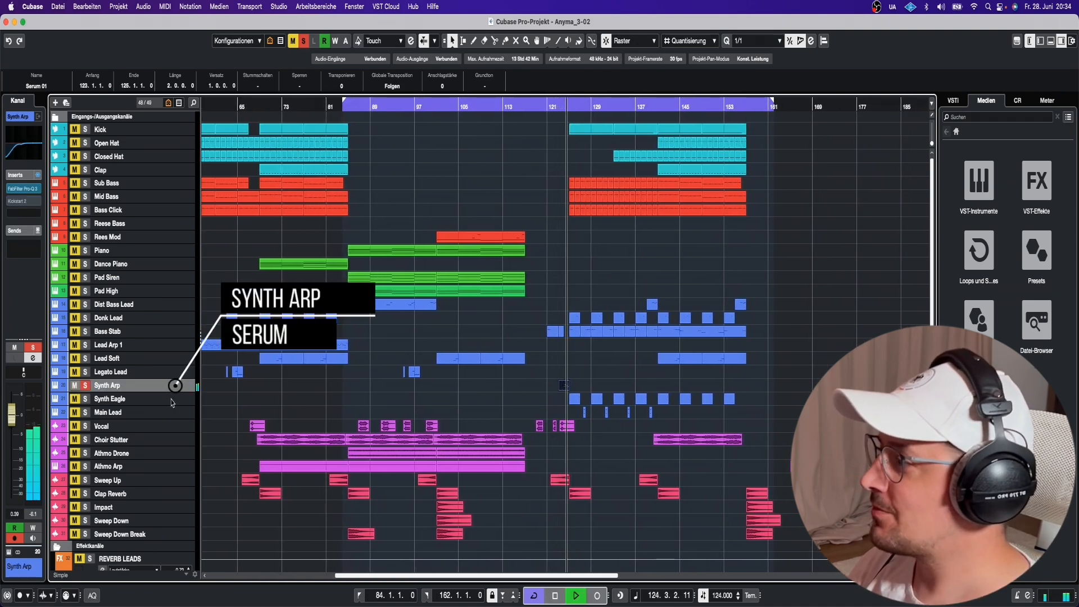
Stop playback and view the Synth Arp Serum patch's effects rack, then close Serum.
left_click(9, 554)
key("space")
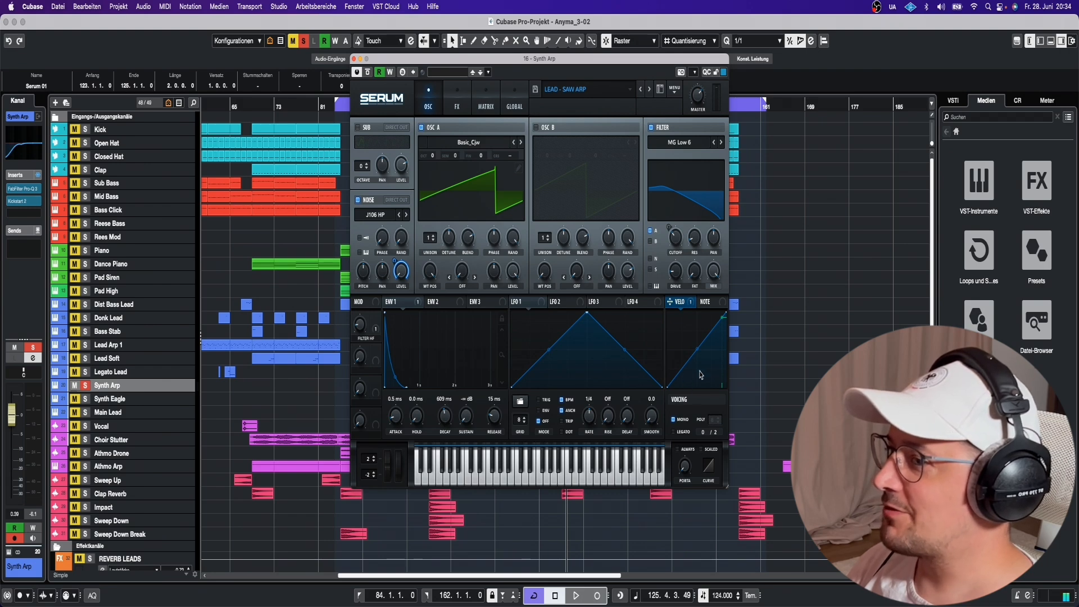
left_click(456, 104)
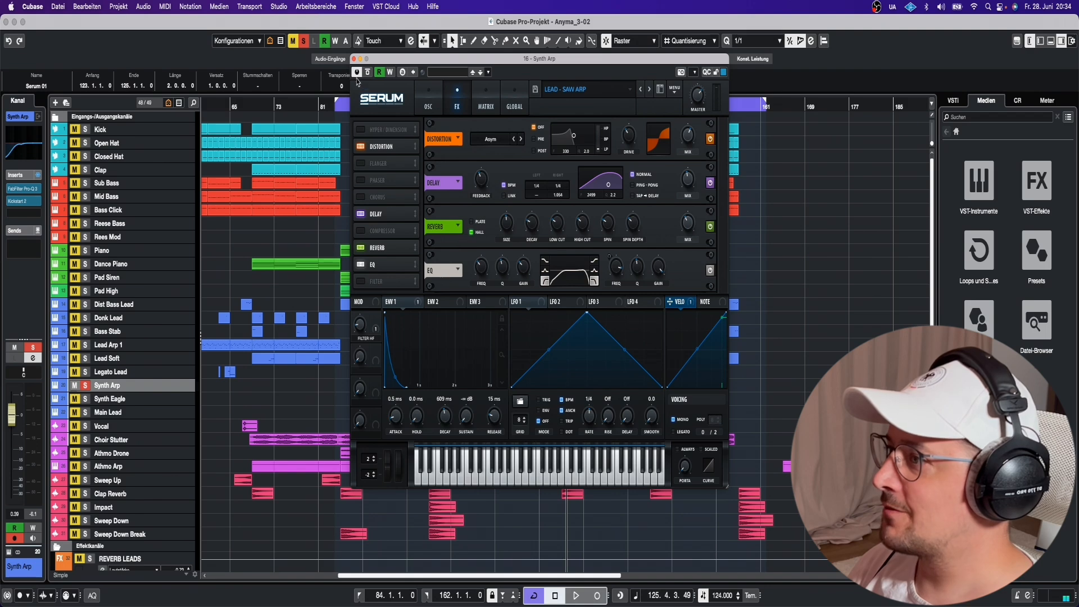
left_click(354, 58)
Open and close the Synth Arp Pro-Q 3 insert, then put the playhead at bar 125.
left_click(18, 189)
left_click(18, 189)
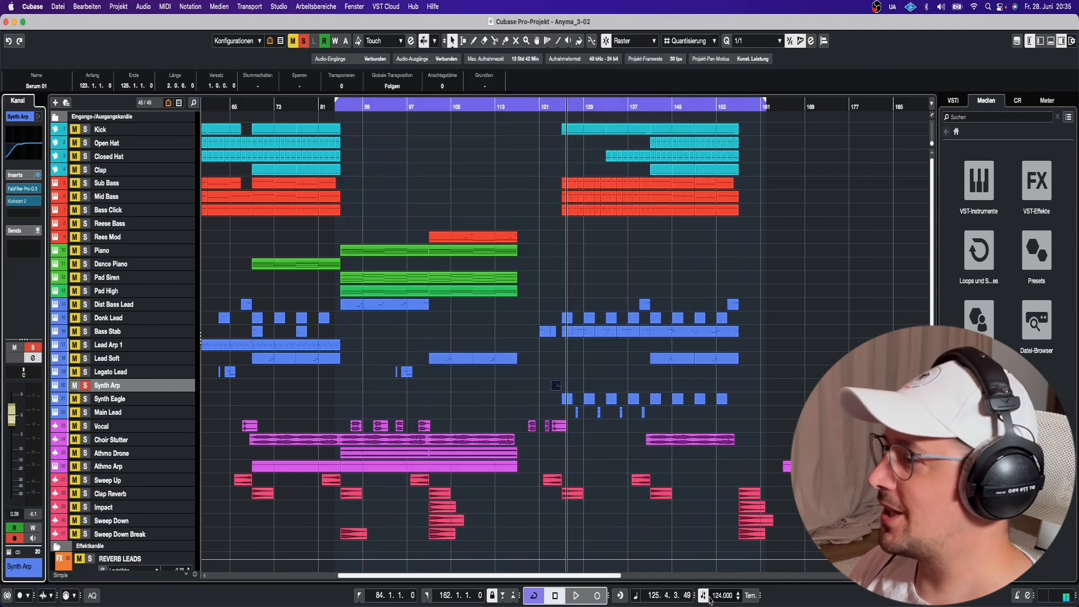
left_click(557, 104)
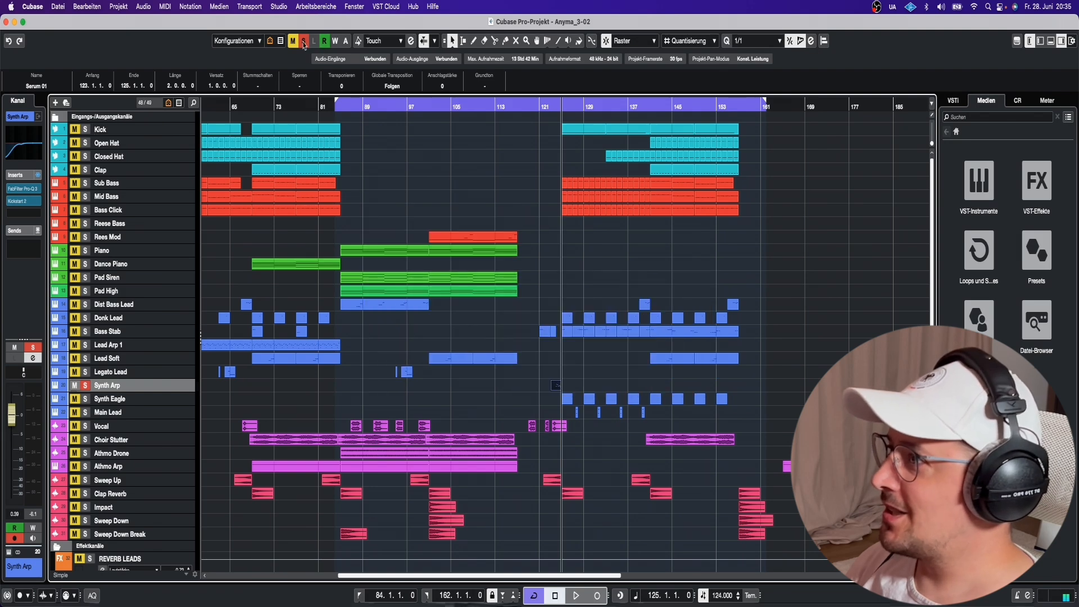
Clear all solos and mutes, play the arrangement from bar 125, then select Mid Bass.
left_click(302, 40)
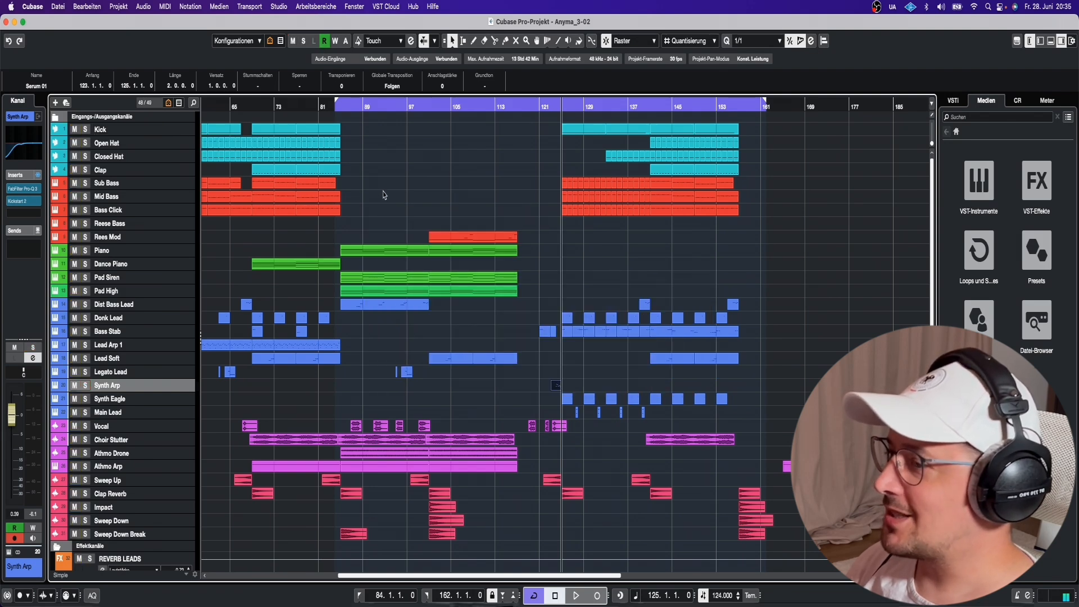
key("space")
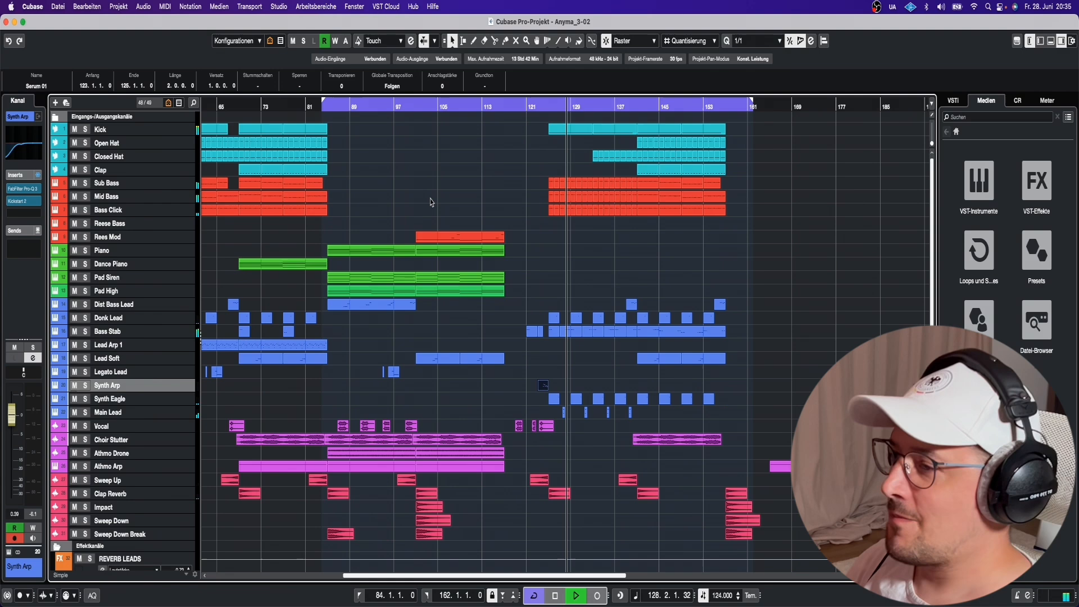
key("space")
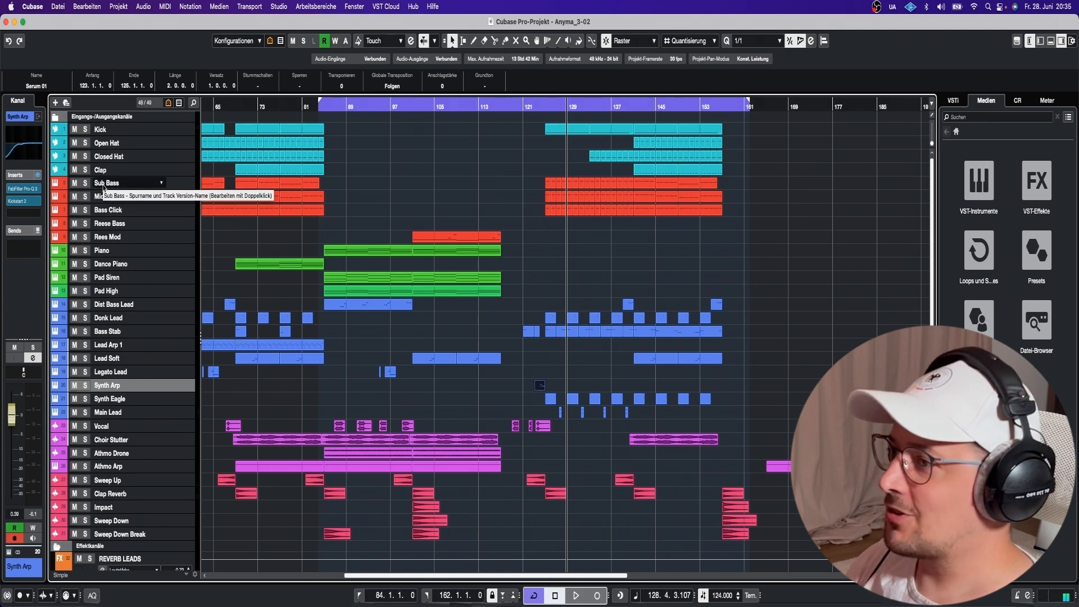
left_click(107, 197)
Solo the Mid Bass track and play it from bar 125.
left_click(85, 196)
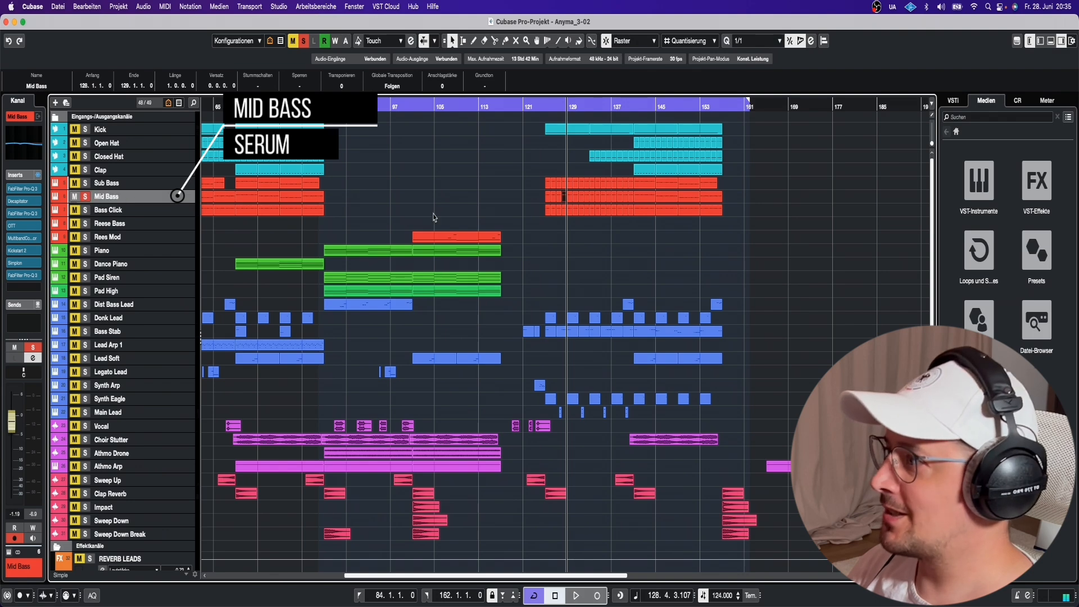
left_click(544, 107)
key("space")
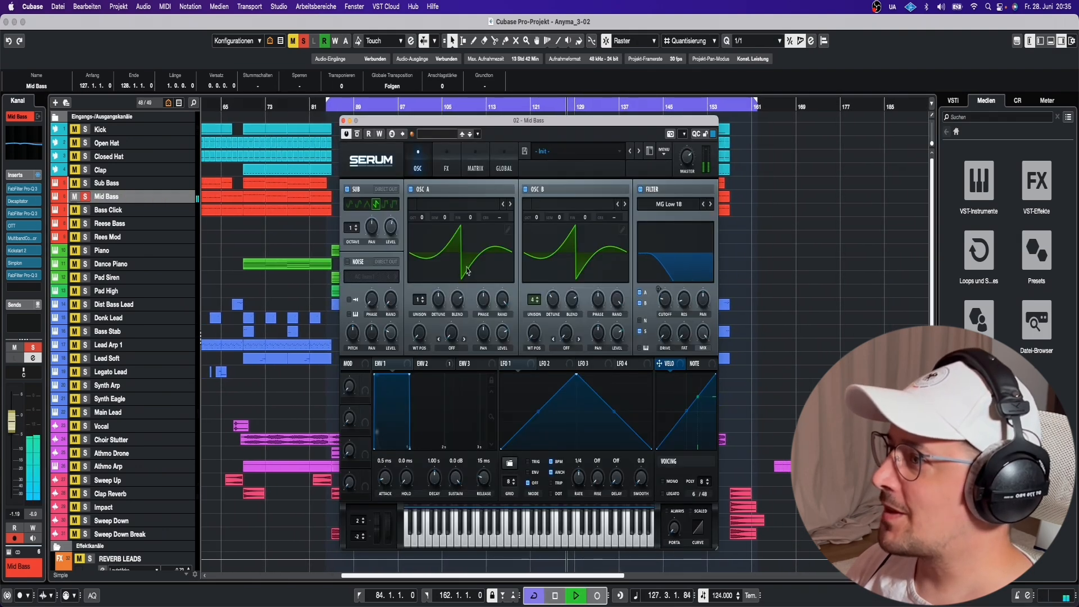
key("space")
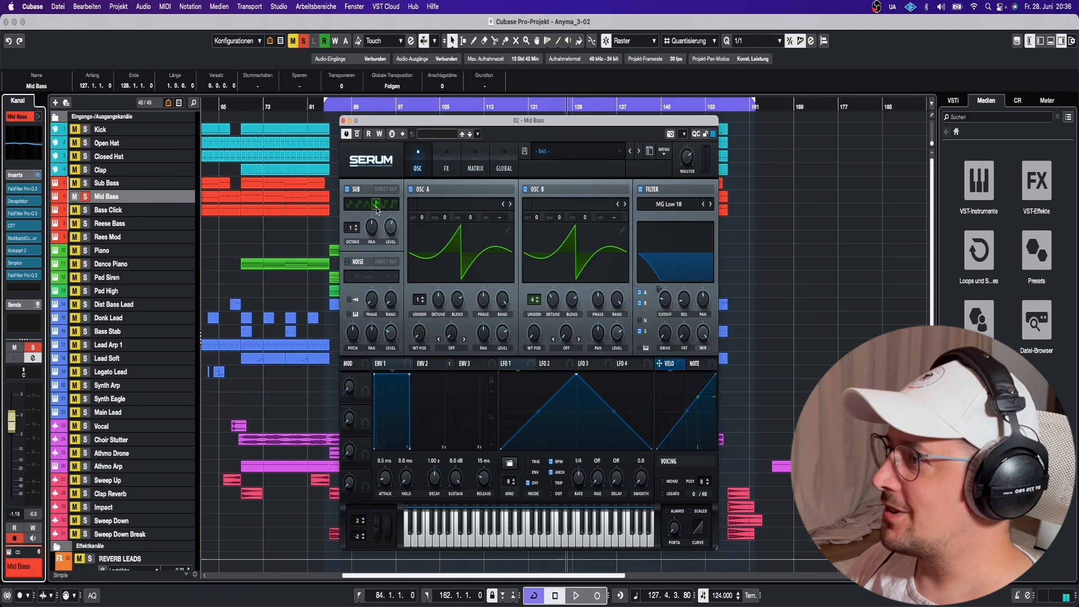
View the Mid Bass channel EQ curve enlarged, stop playback and close the Serum window.
left_click(29, 144)
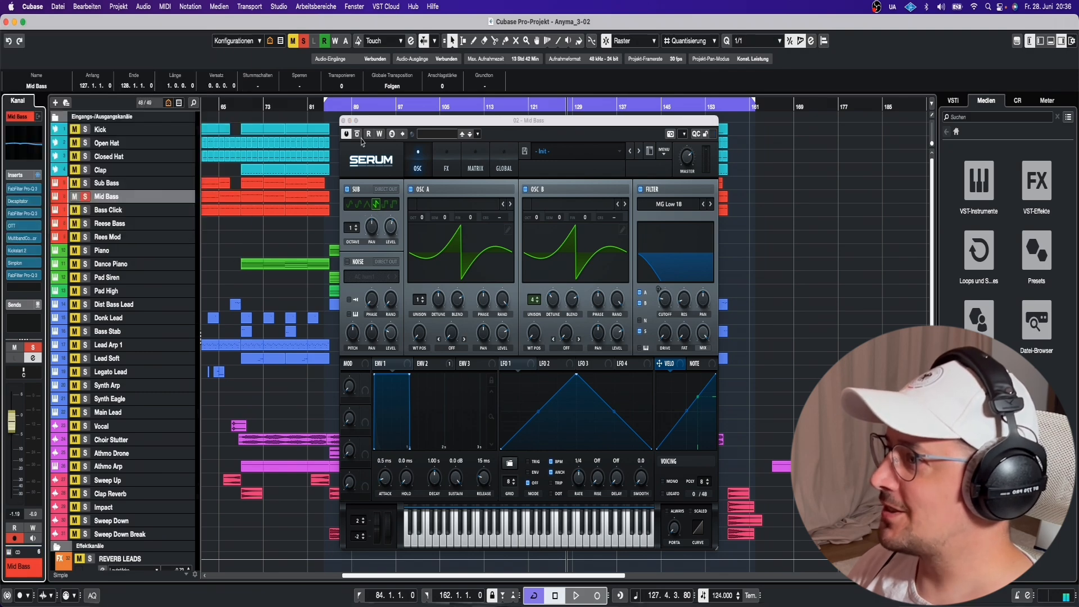
left_click(41, 158)
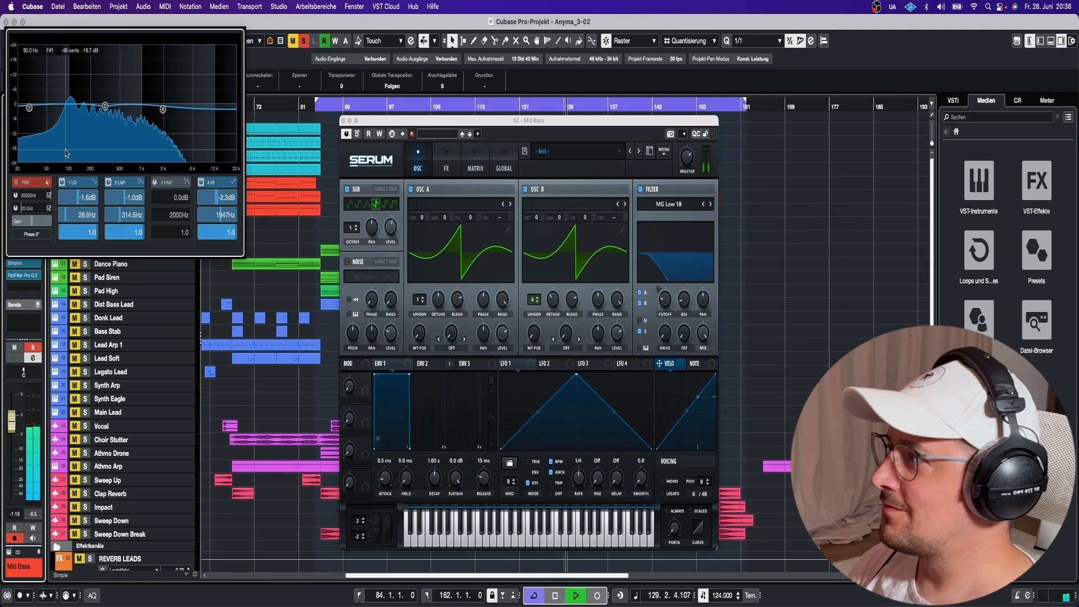
key("space")
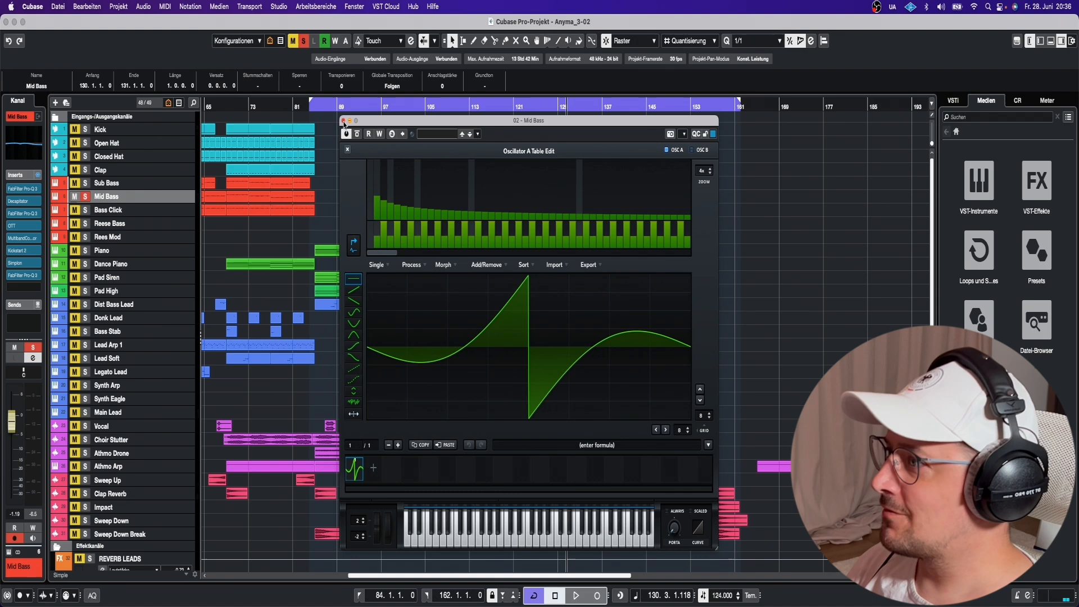
left_click(343, 120)
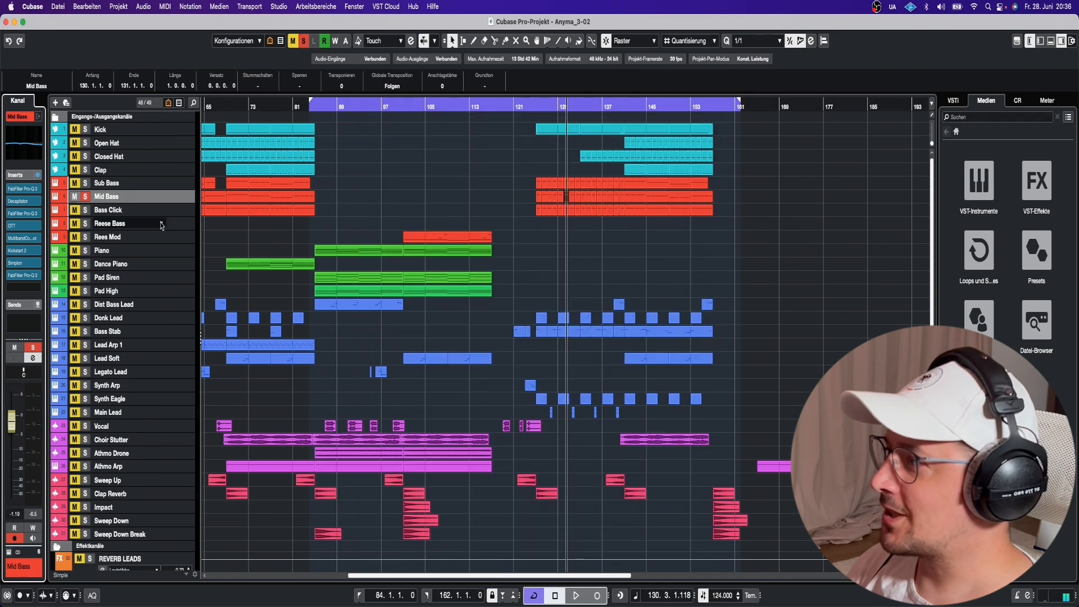
Reselect Mid Bass, start playback, and open then close its Decapitator insert.
left_click(122, 184)
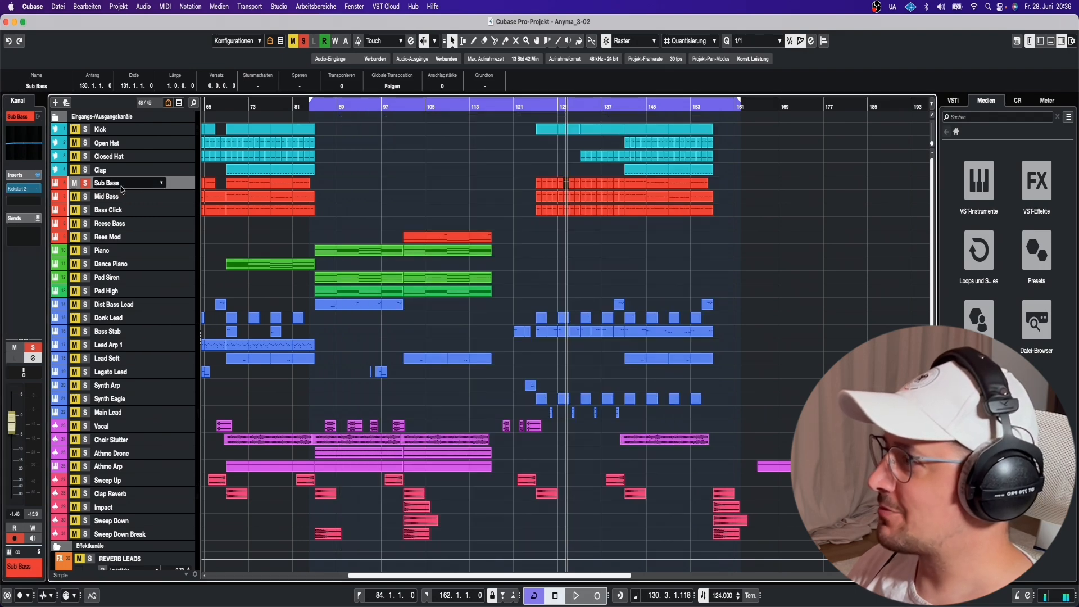
left_click(121, 195)
key("space")
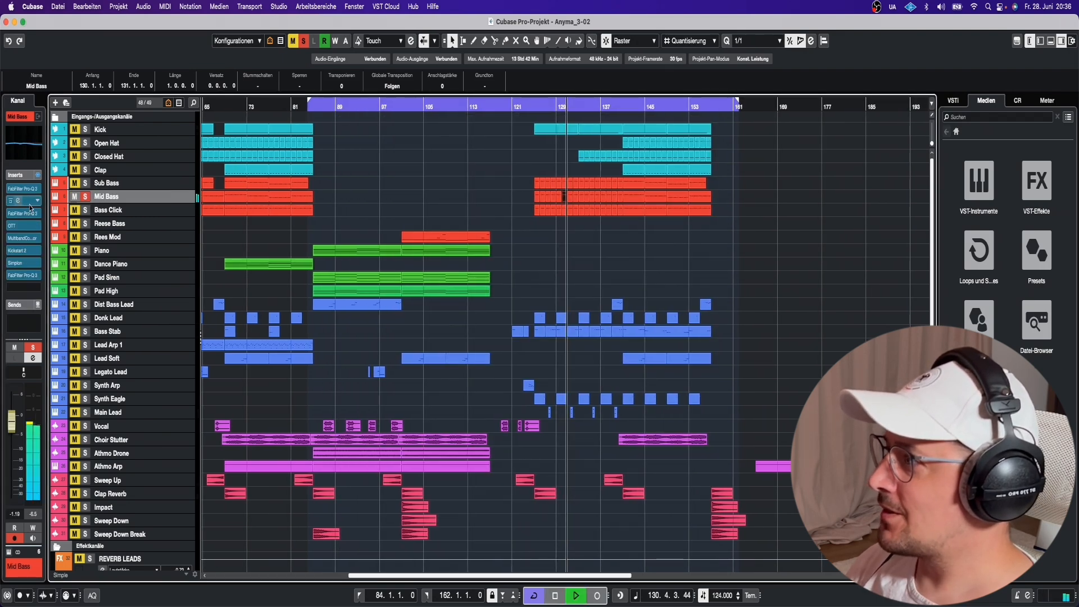
left_click(30, 202)
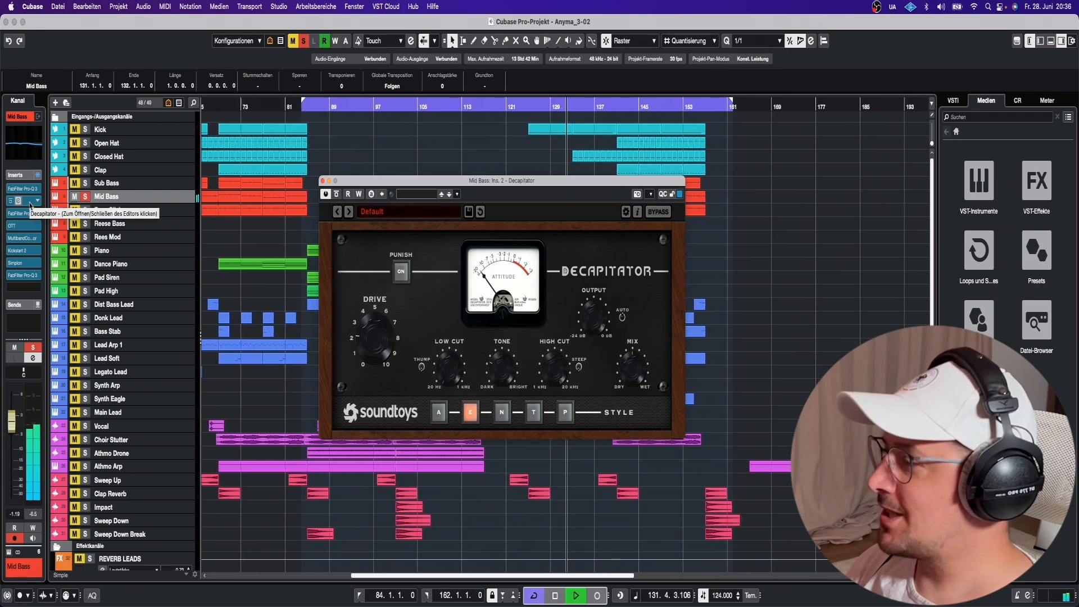
left_click(30, 205)
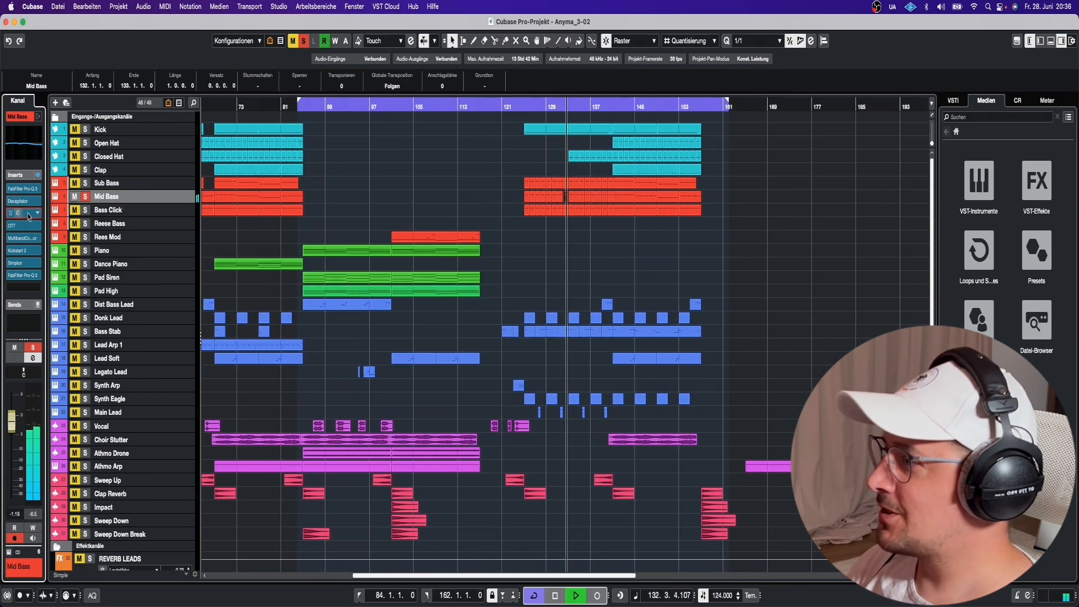
Review the Mid Bass Pro-Q 3, MultibandCompressor and final Pro-Q 3 inserts, then close them.
left_click(28, 214)
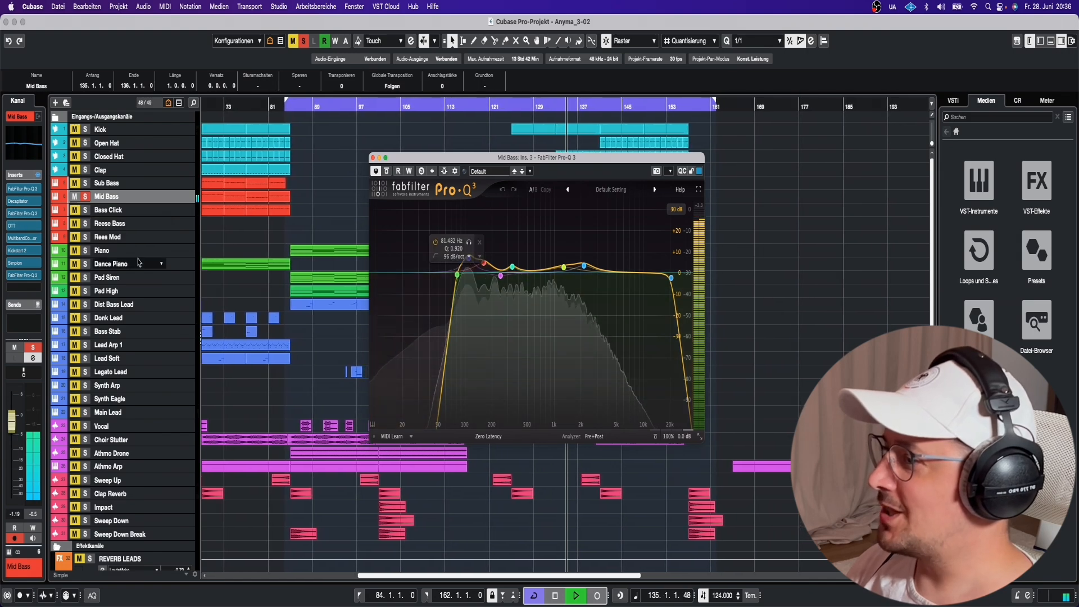
left_click(29, 238)
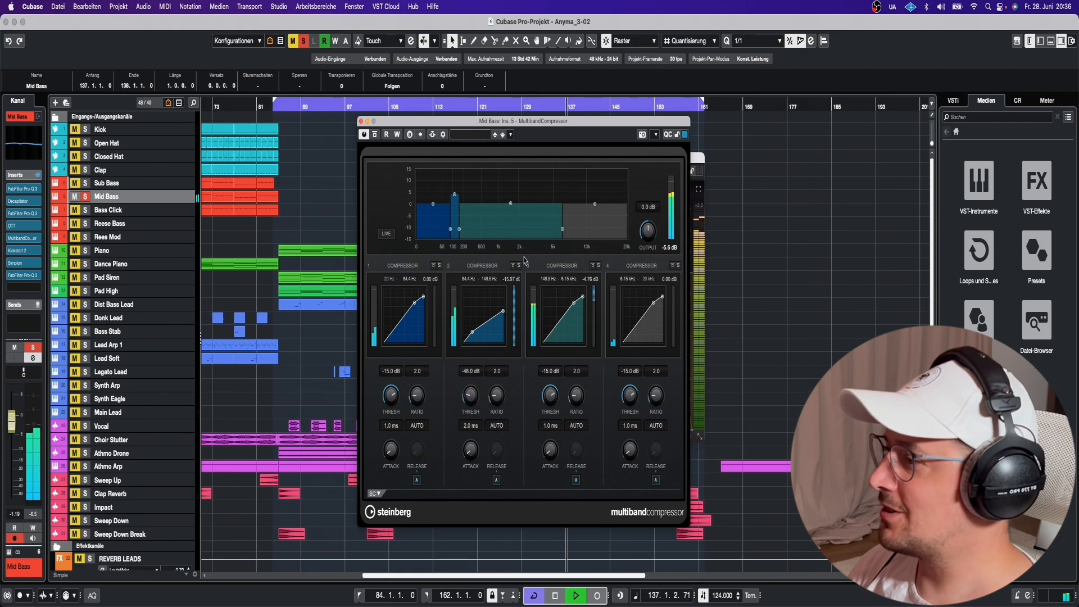
key("space")
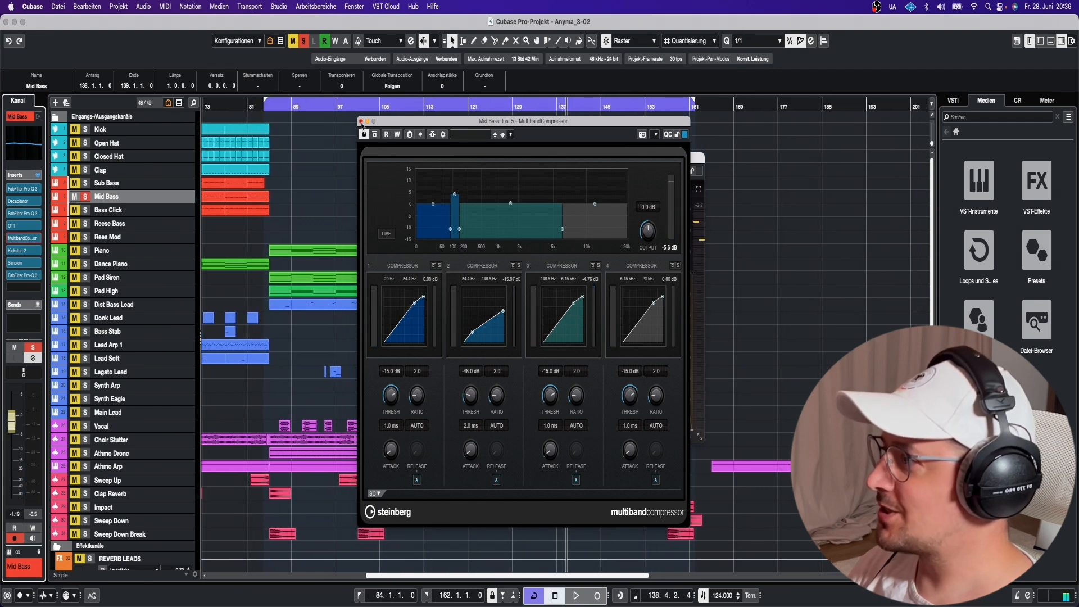
left_click(25, 275)
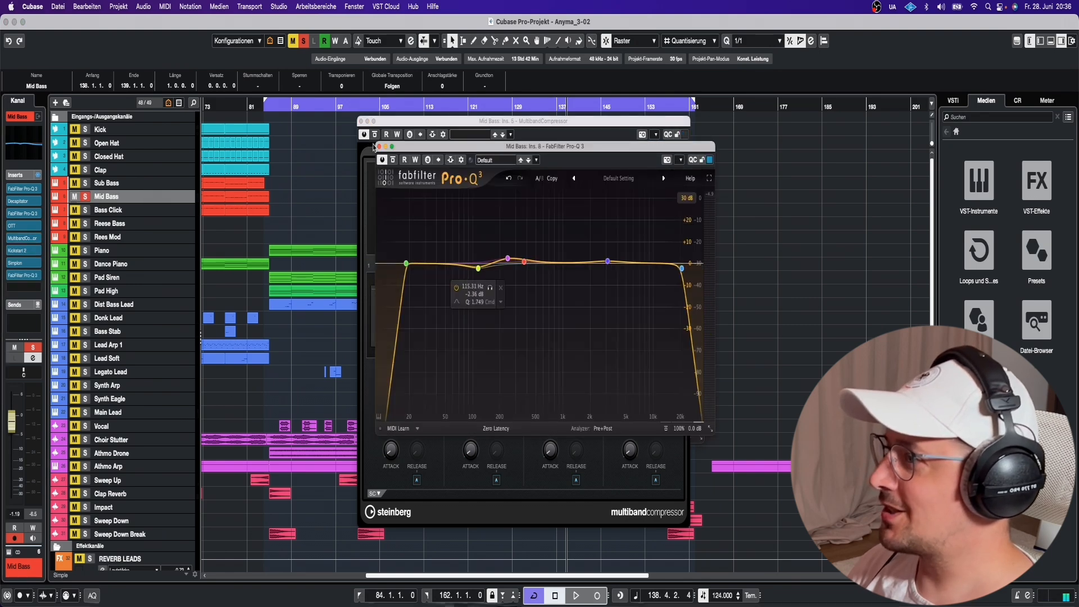
left_click(379, 147)
scroll(470, 187, "down", 1)
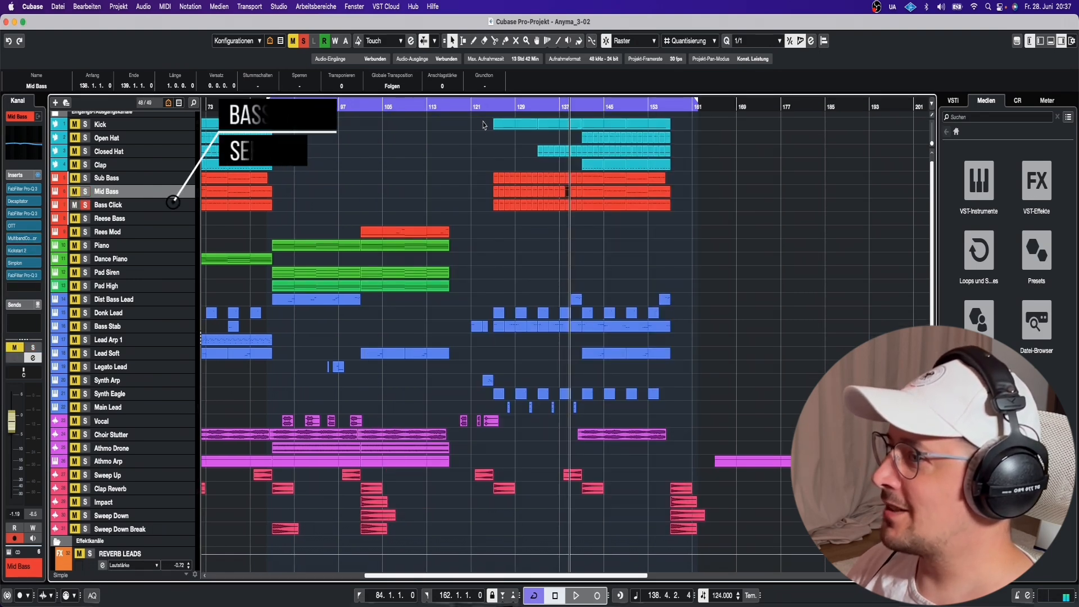
left_click(8, 551)
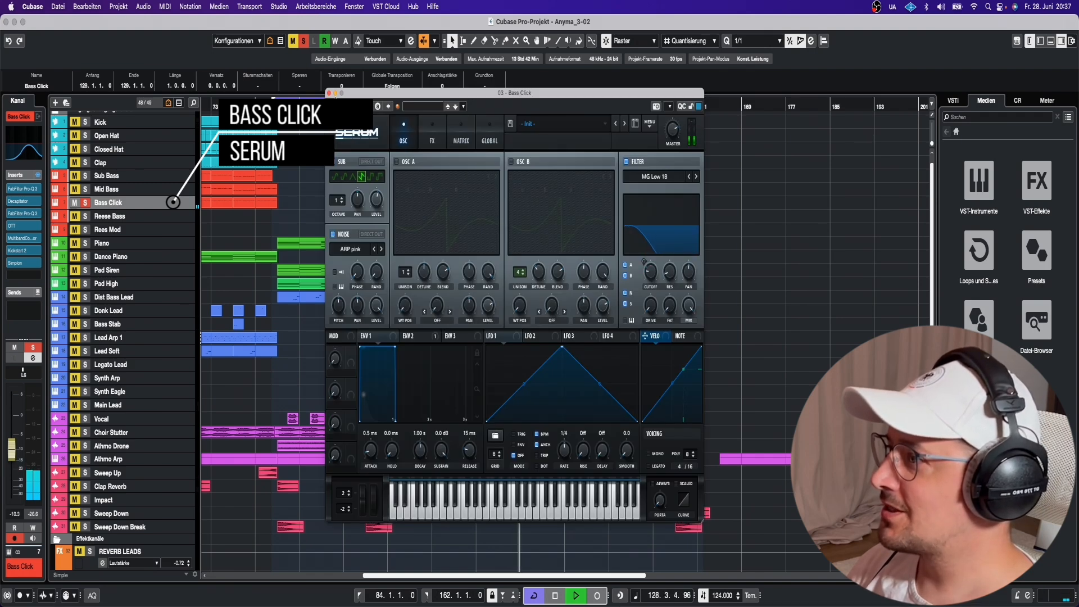
left_click(330, 94)
left_click(135, 172)
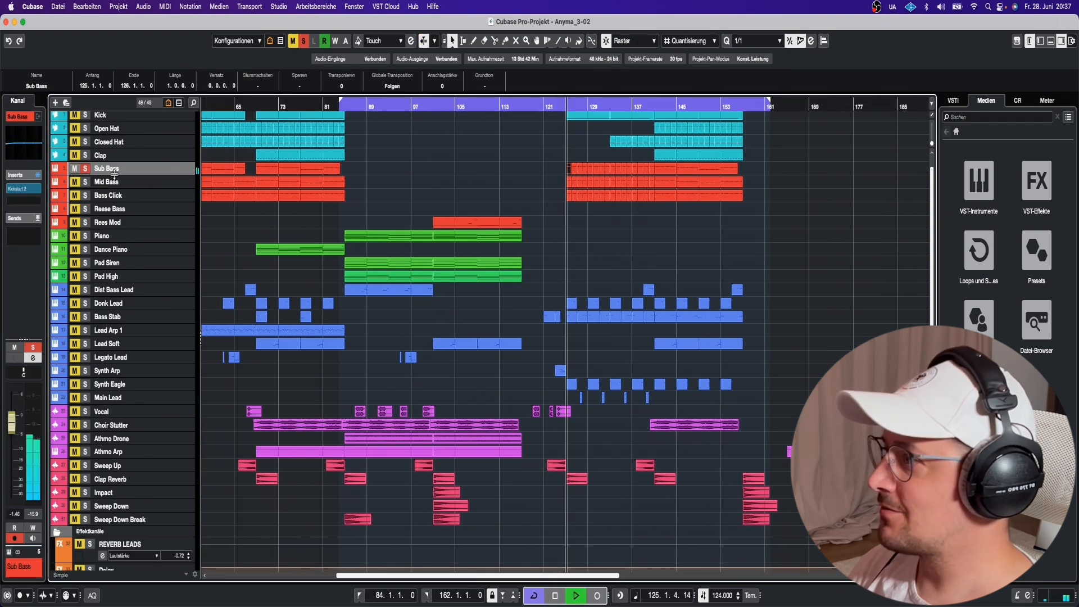
left_click(24, 142)
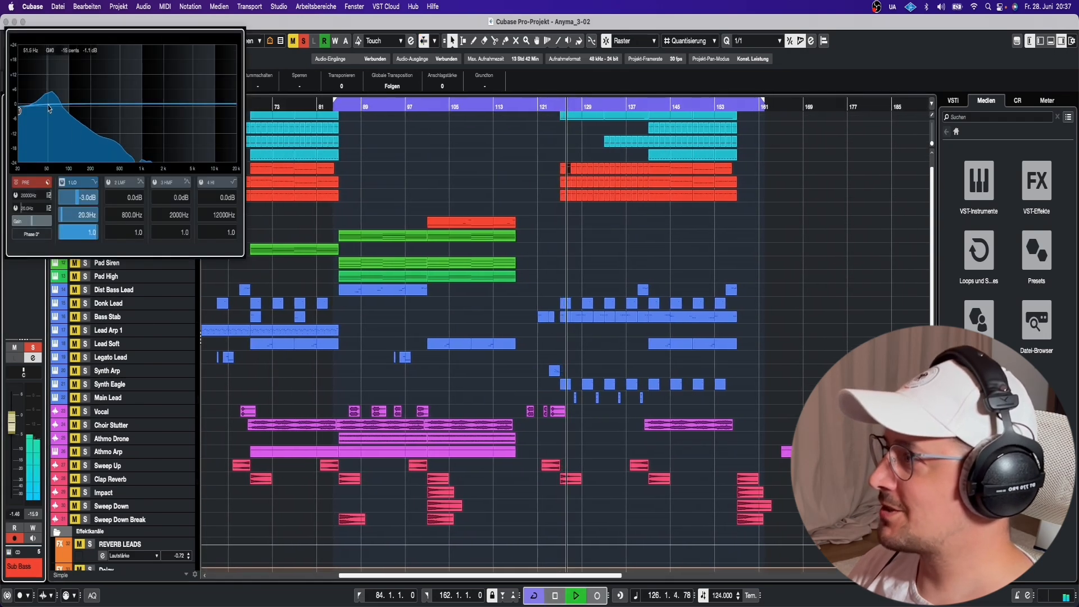
left_click(162, 279)
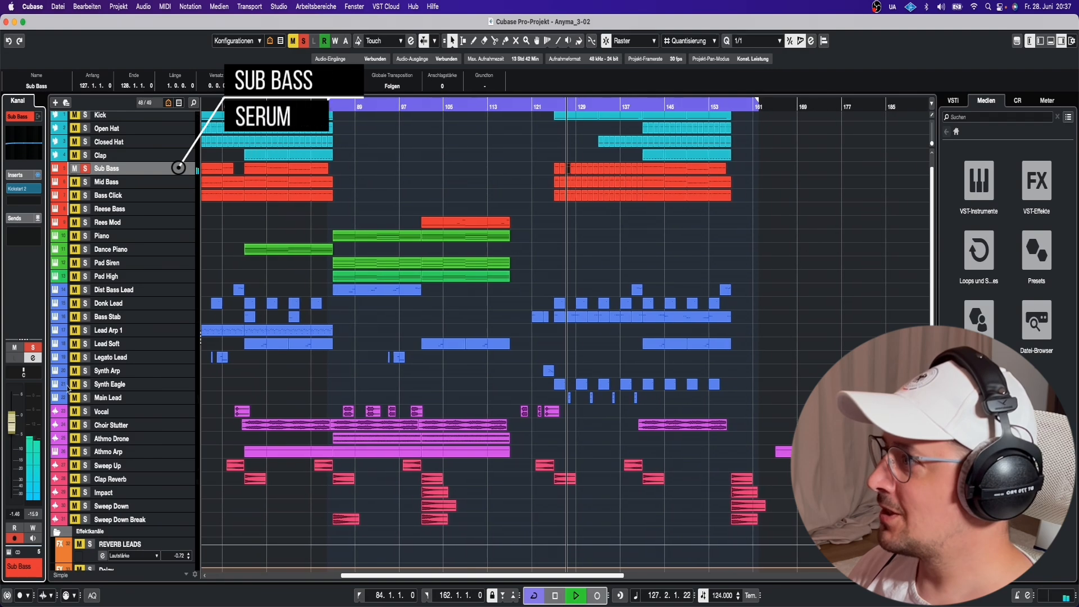
left_click(9, 552)
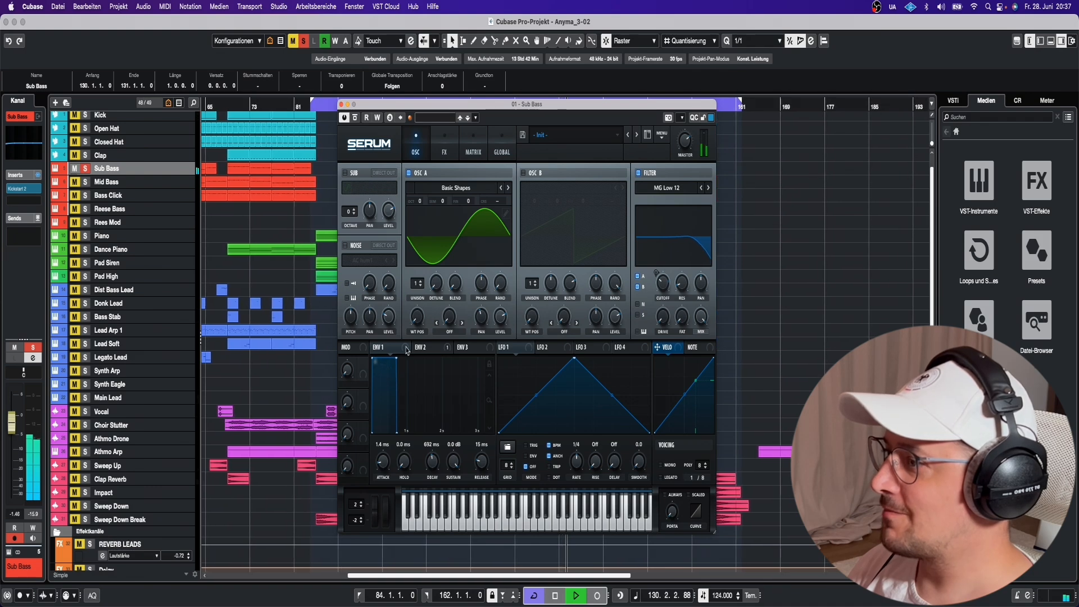
left_click(342, 105)
Restart playback from bar 125 and stop it again.
key("space")
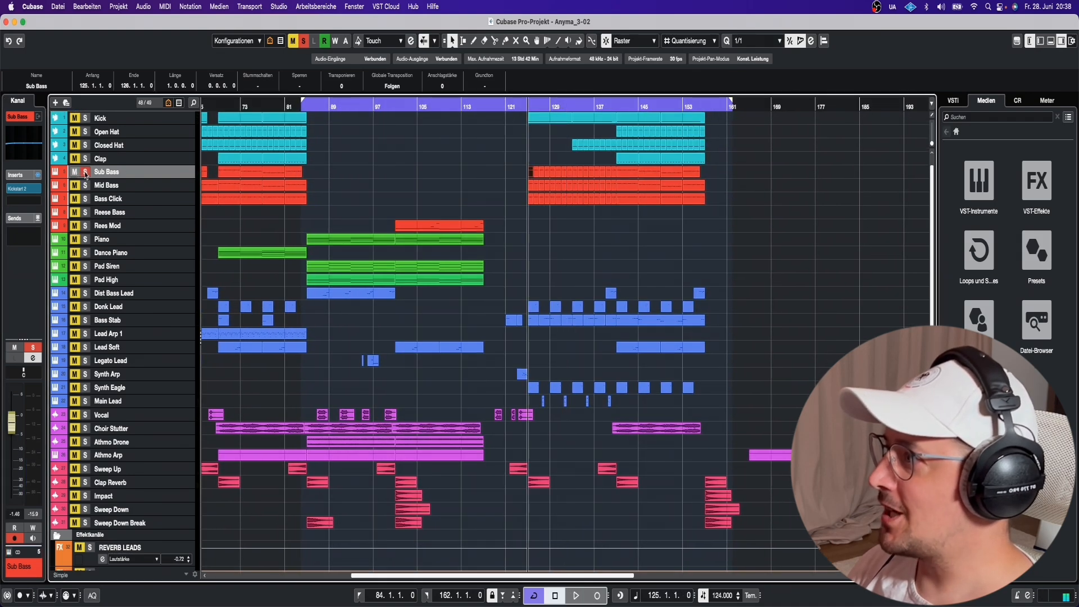
scroll(154, 221, "down", 1)
key("space")
scroll(292, 218, "left", 2)
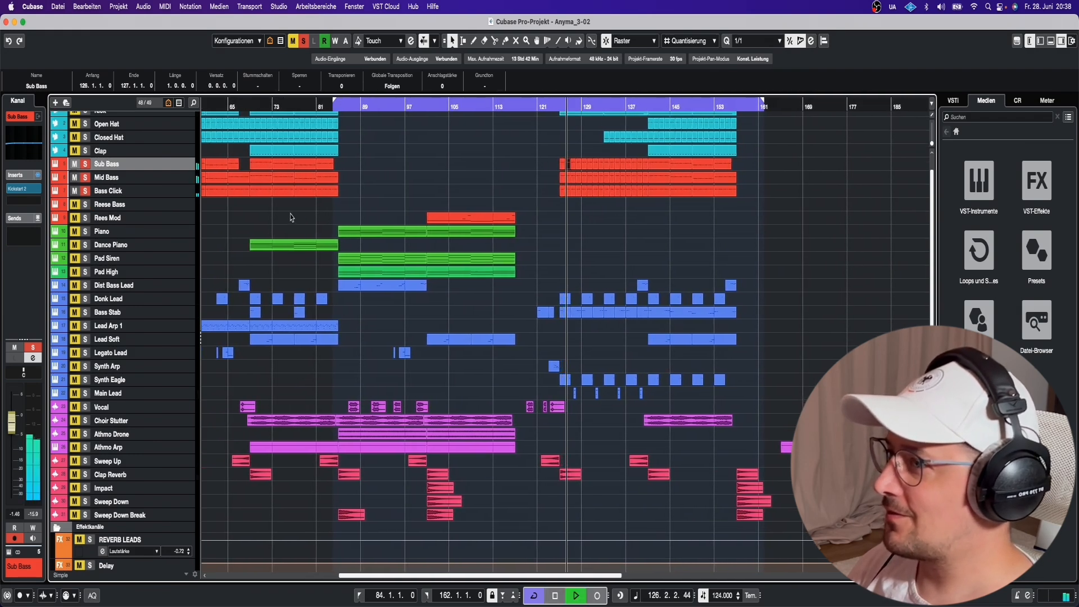
scroll(168, 169, "up", 2)
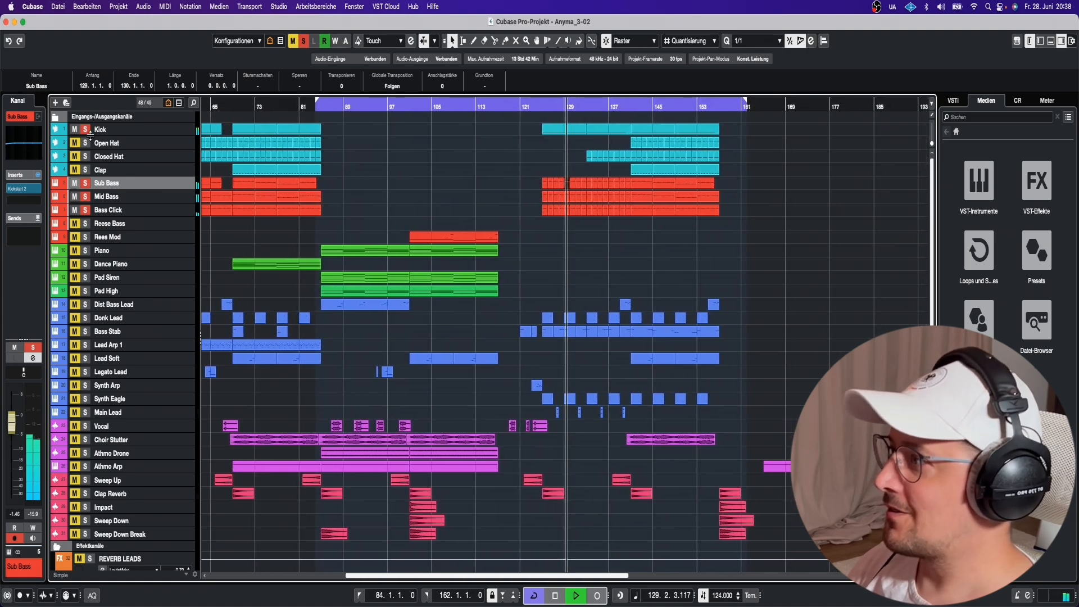
key("space")
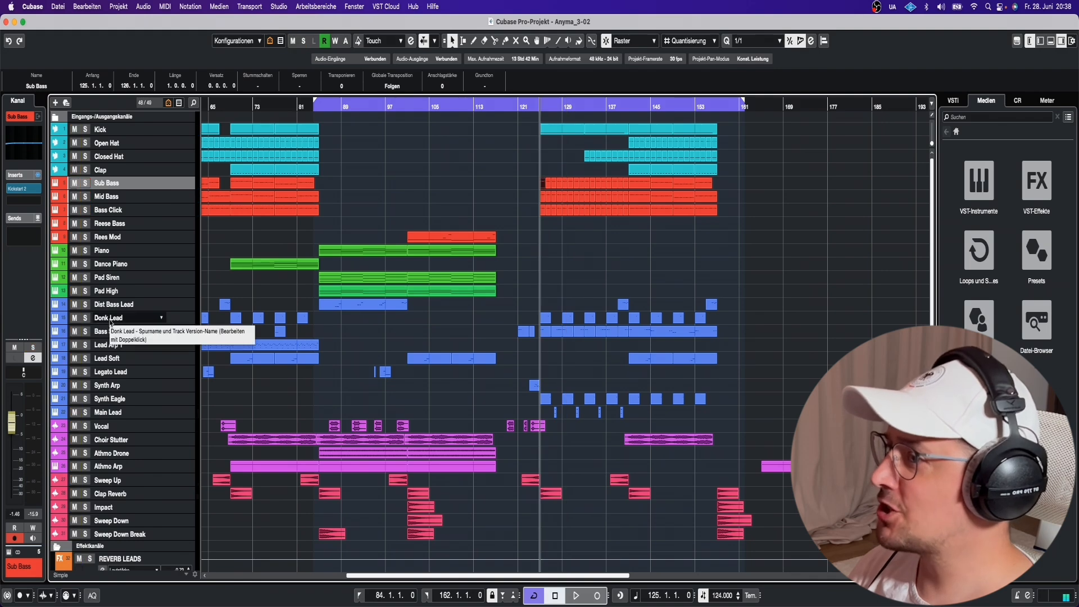
Select Bass Stab, then Dist Bass Lead, then Donk Lead to show its inserts.
scroll(107, 319, "down", 1)
left_click(106, 320)
scroll(108, 311, "up", 1)
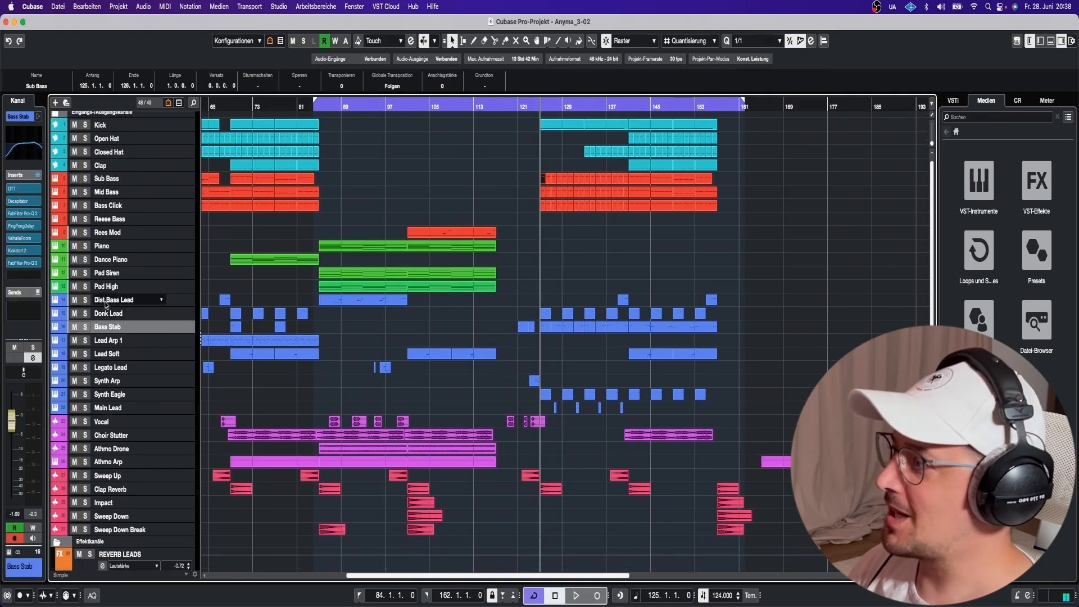
left_click(106, 301)
left_click(110, 315)
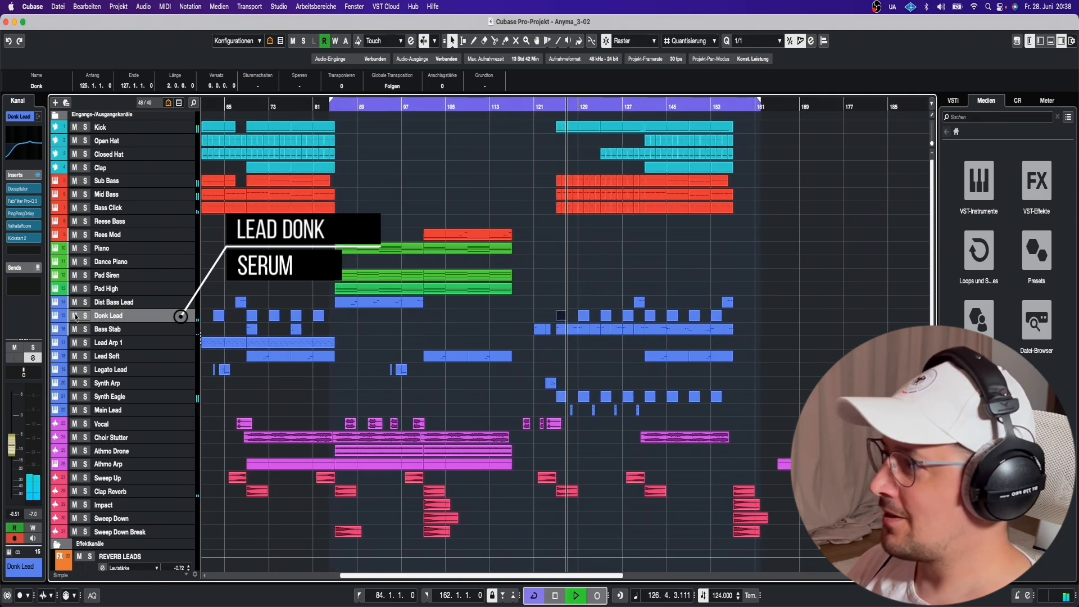
left_click(85, 316)
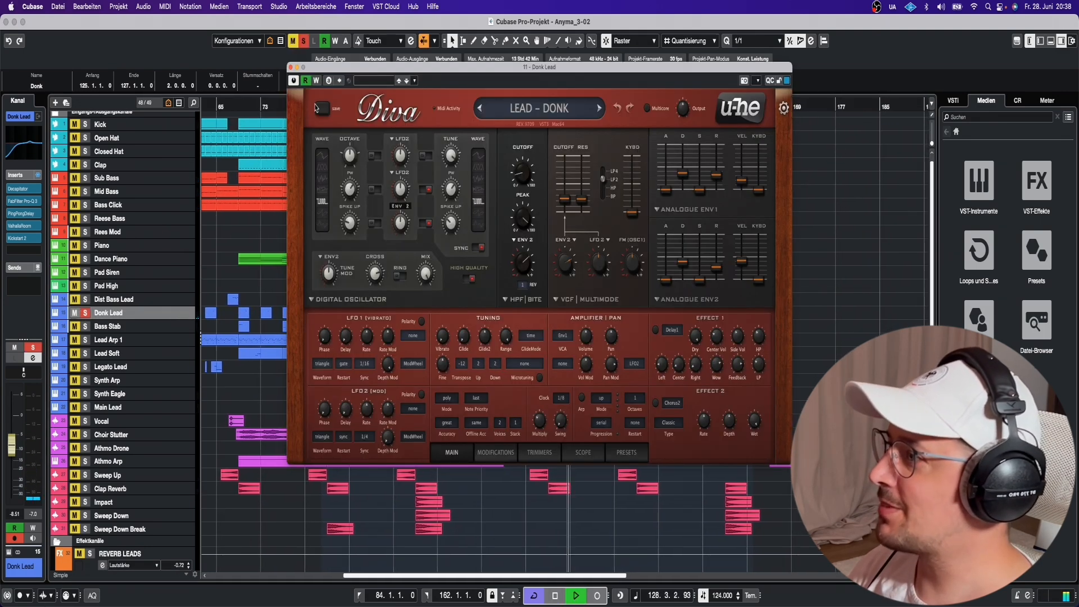
left_click(290, 67)
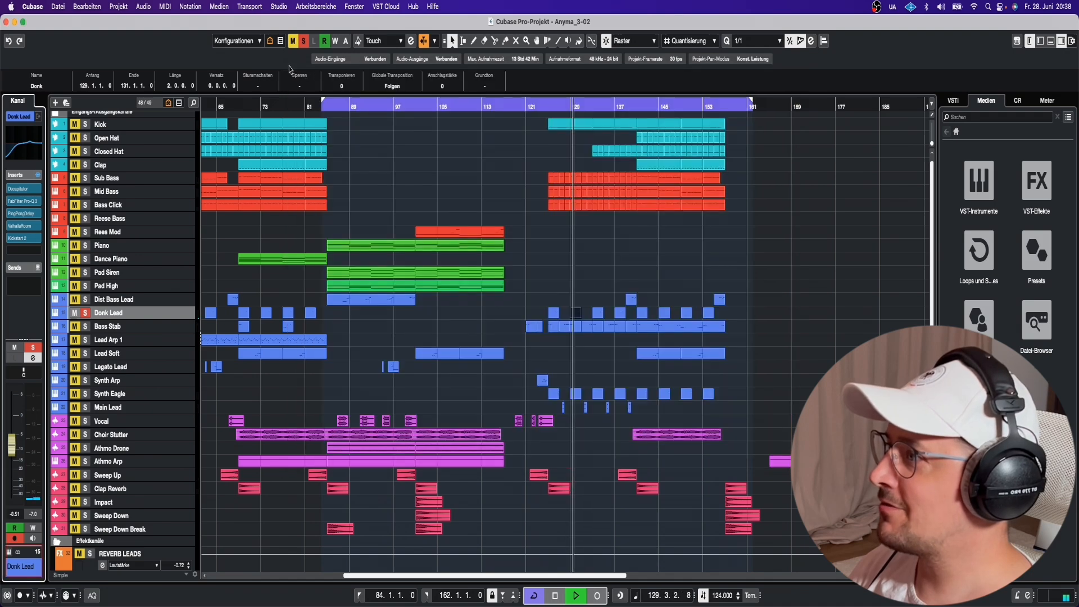
left_click(29, 191)
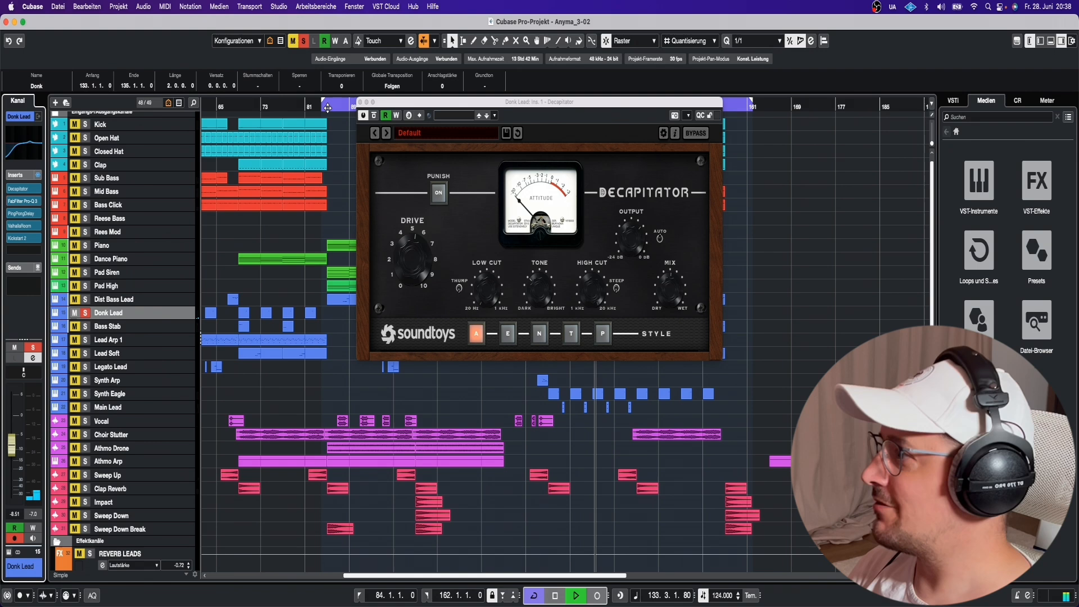
left_click(360, 103)
scroll(506, 208, "right", 3)
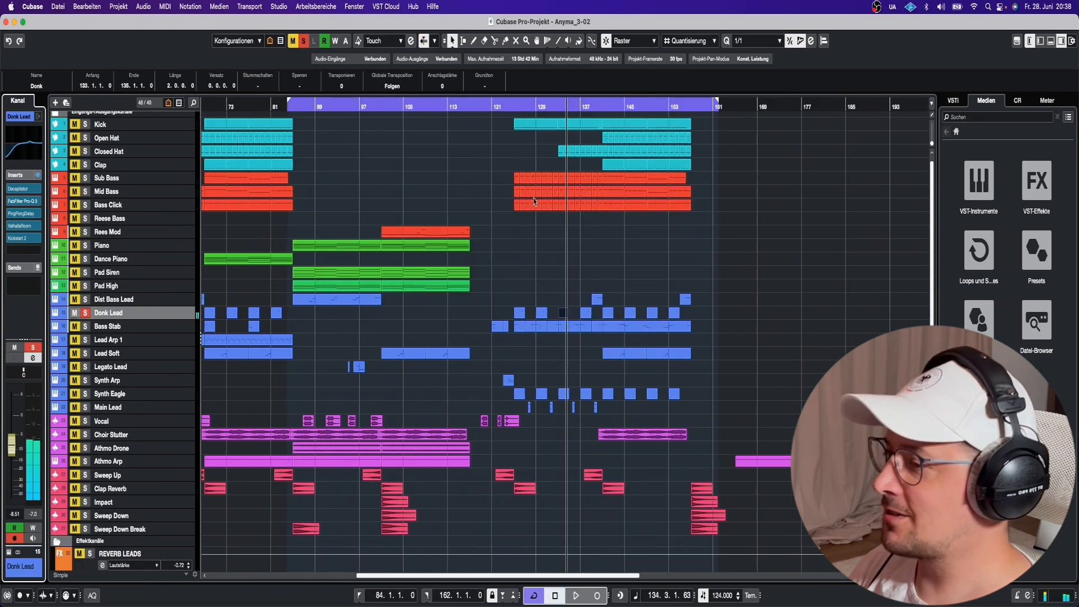
left_click(513, 107)
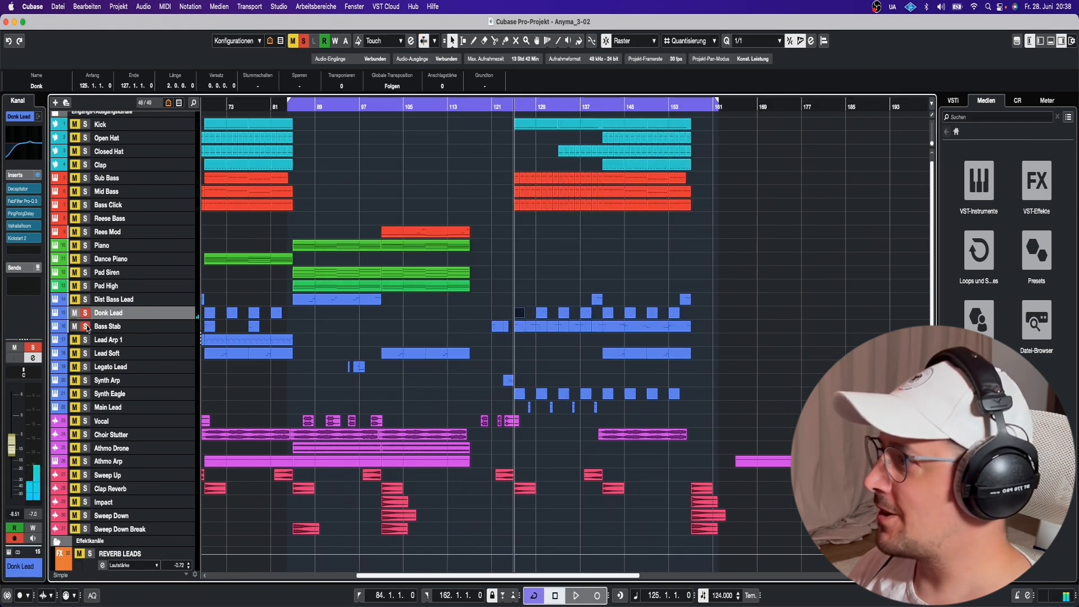
key("space")
scroll(89, 312, "left", 2)
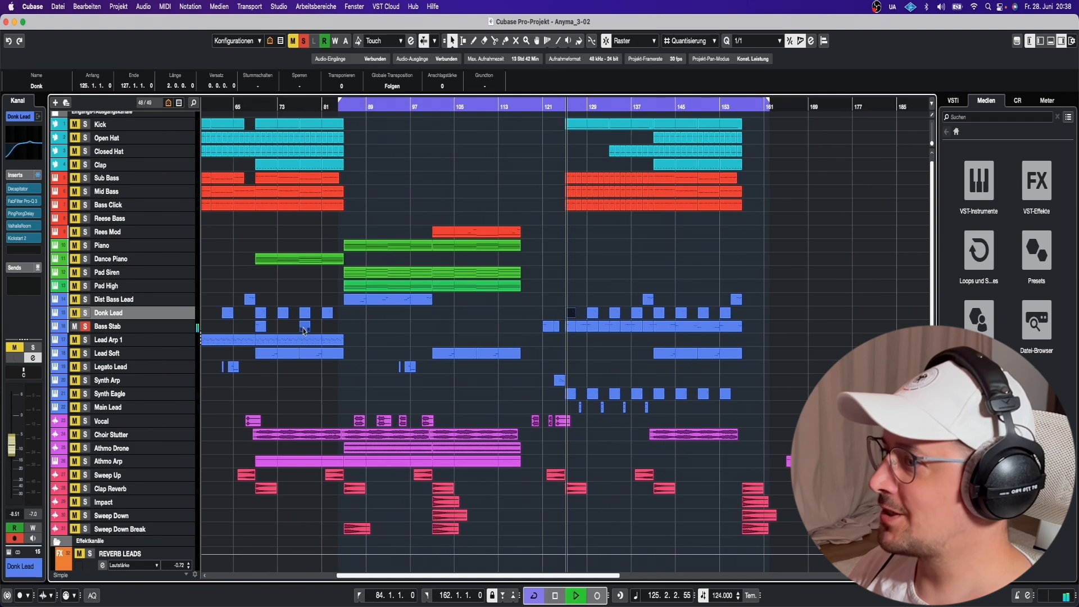
Unsolo Bass Stab, solo Synth Eagle and play it from bar 126.
left_click(84, 326)
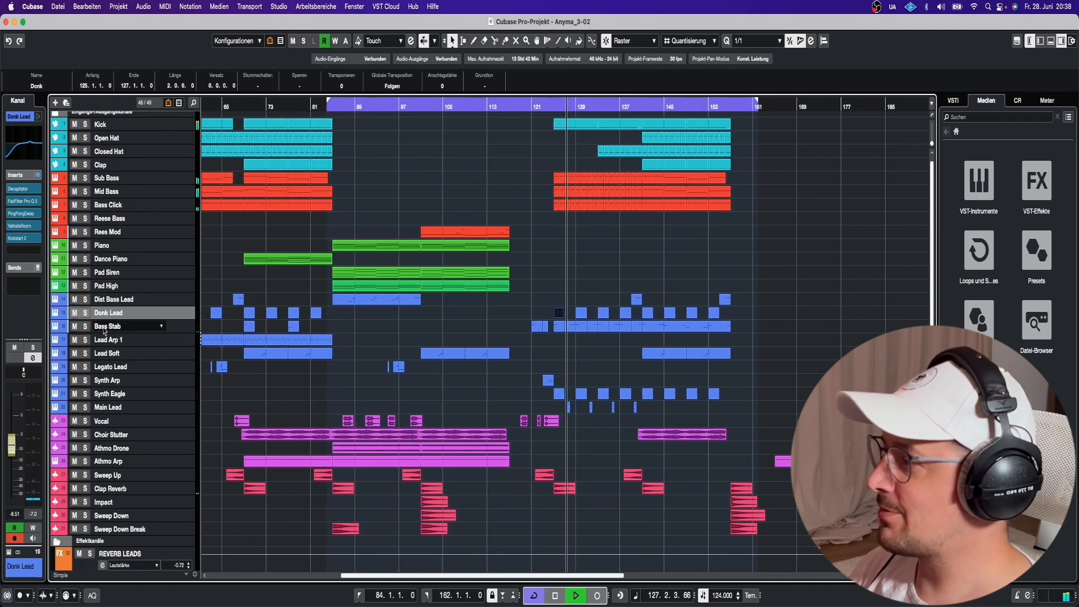
key("space")
left_click(86, 393)
left_click(558, 107)
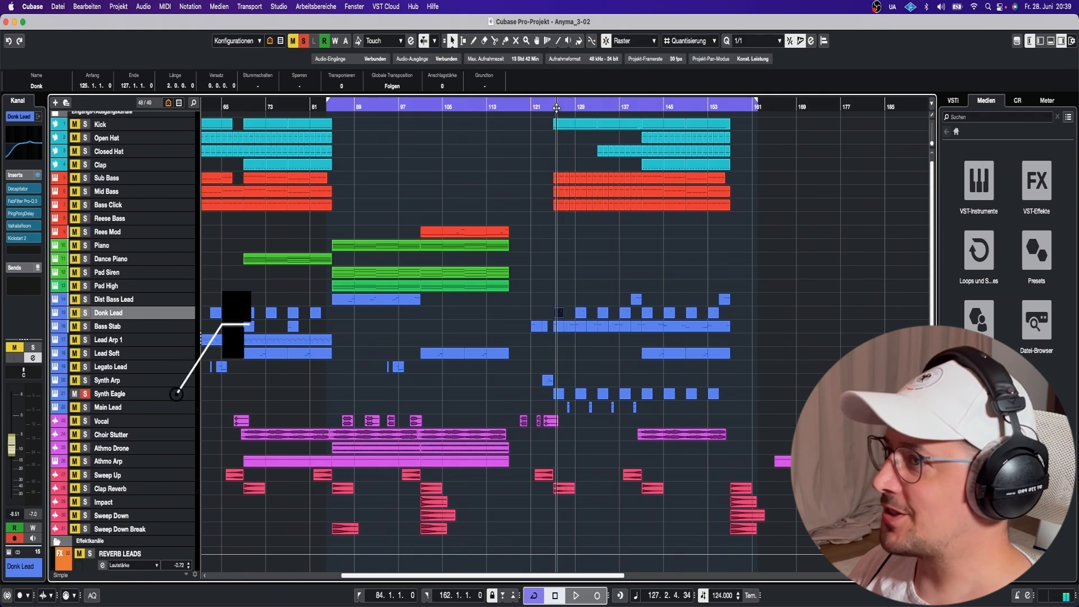
key("space")
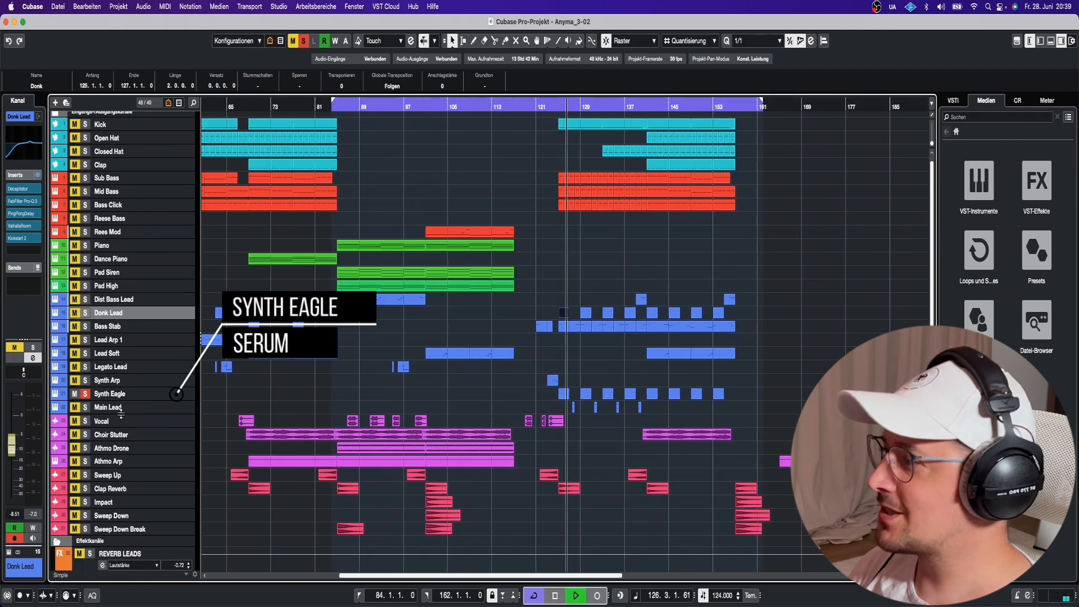
left_click(182, 394)
Open Synth Eagle's Serum instrument, stop playback, then close Serum.
left_click(9, 552)
scroll(236, 438, "down", 1)
key("space")
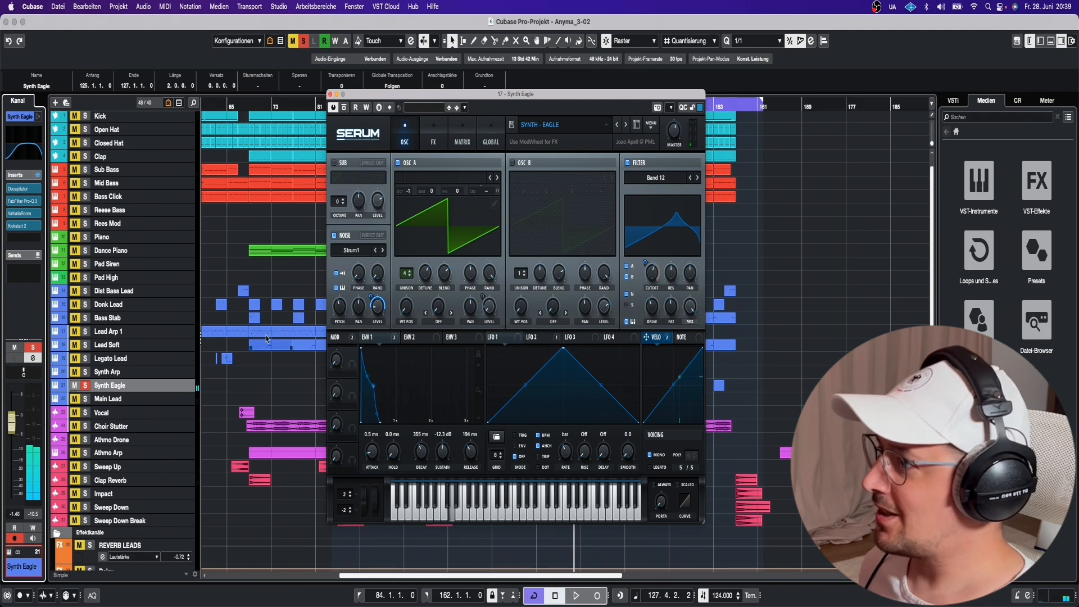
left_click(331, 95)
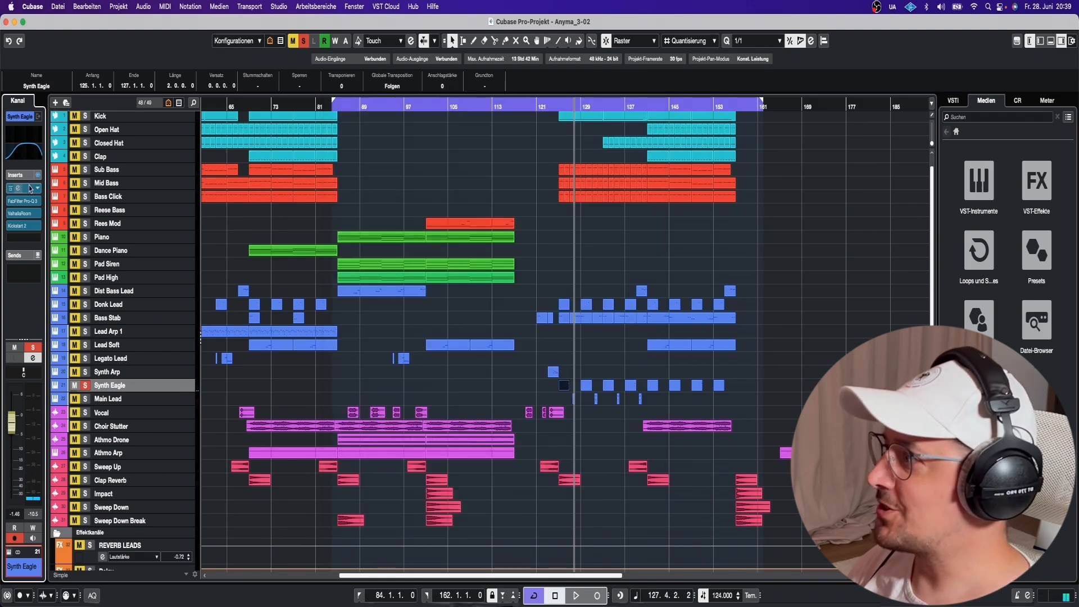
Open and close Synth Eagle's EQ, return to bar 125 and select Main Lead.
left_click(30, 203)
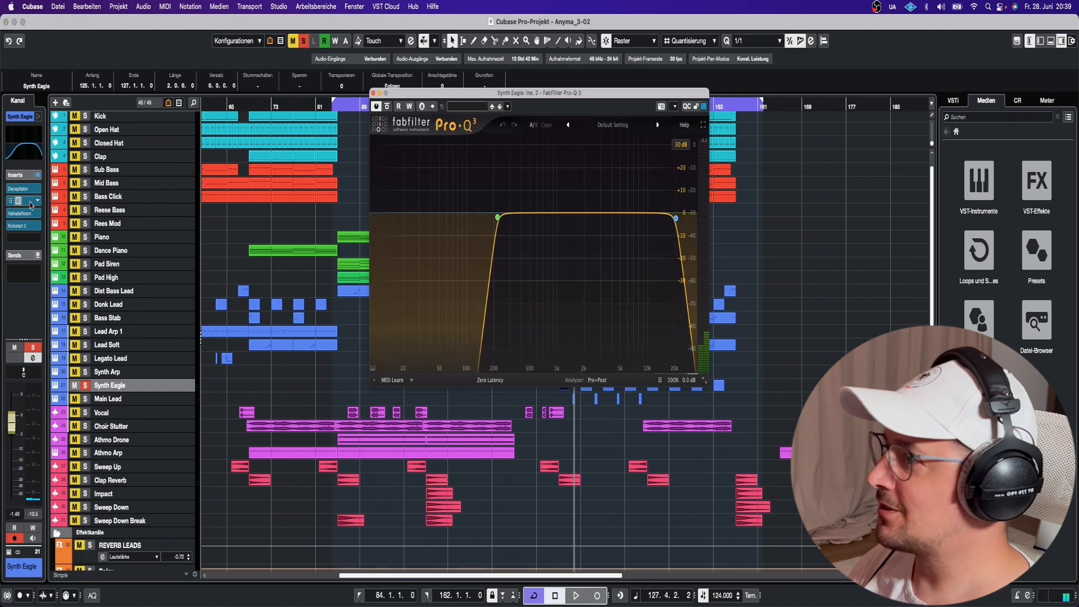
left_click(30, 203)
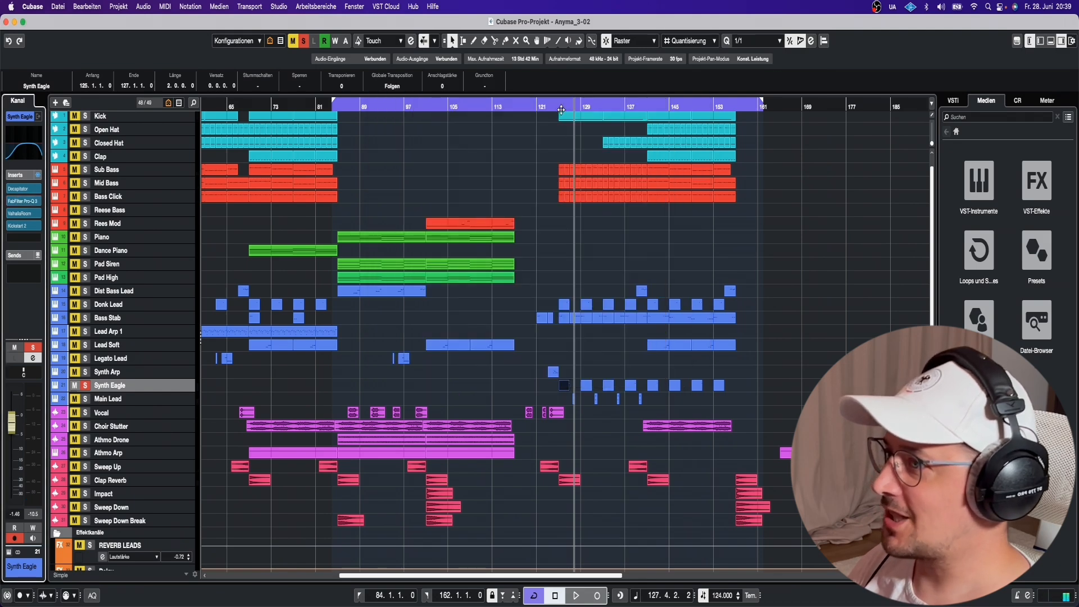
left_click(558, 106)
left_click(105, 399)
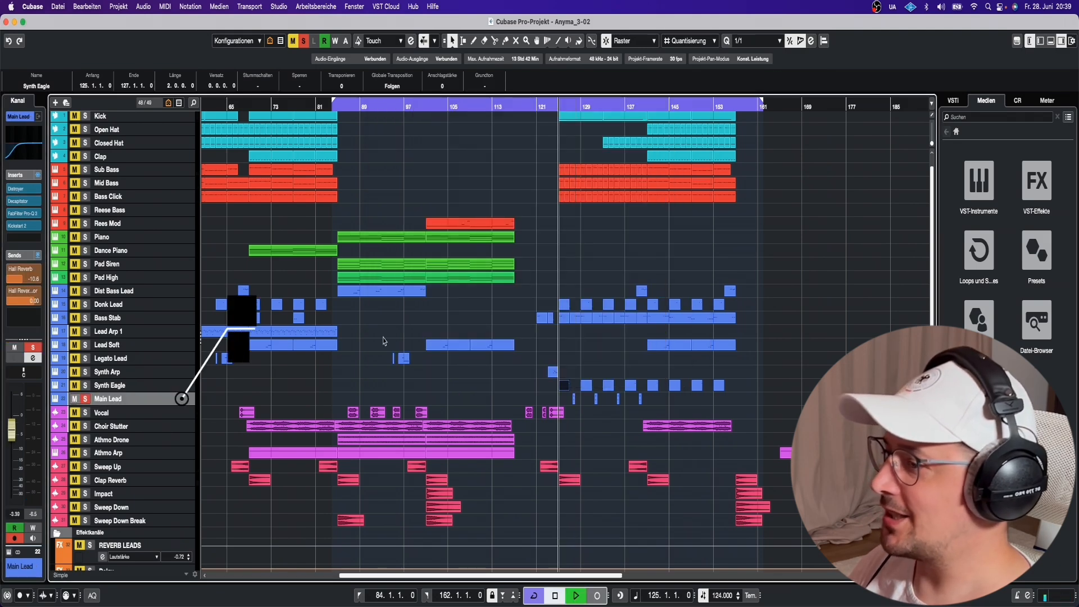
scroll(388, 339, "left", 1)
scroll(382, 343, "right", 1)
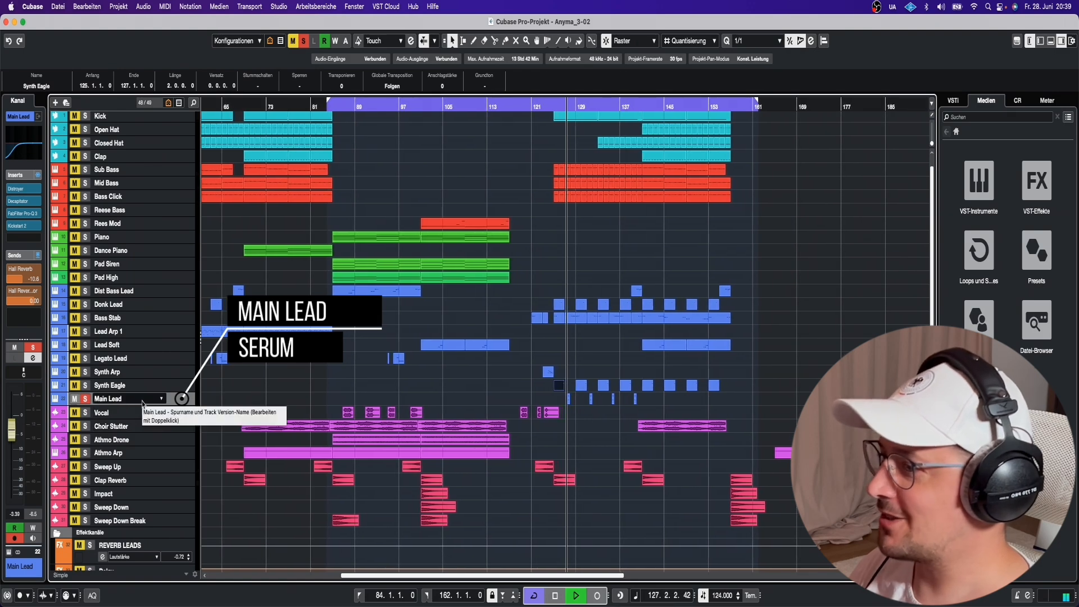
Show Main Lead's filter cutoff lane and open its Serum Lead - Anyma 3 effects page.
left_click(54, 402)
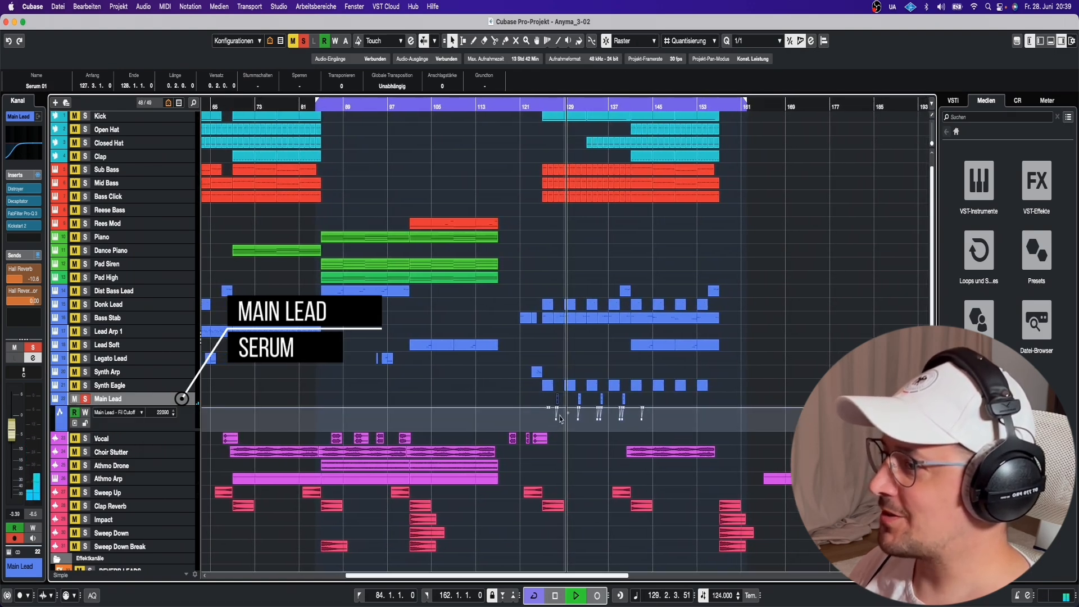
key("space")
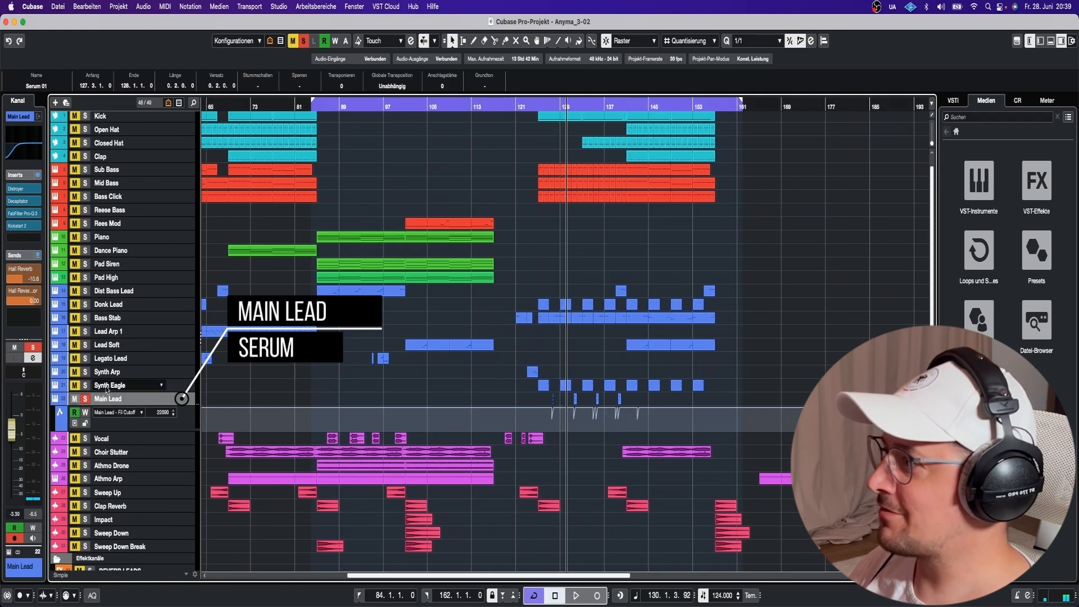
double_click(55, 398)
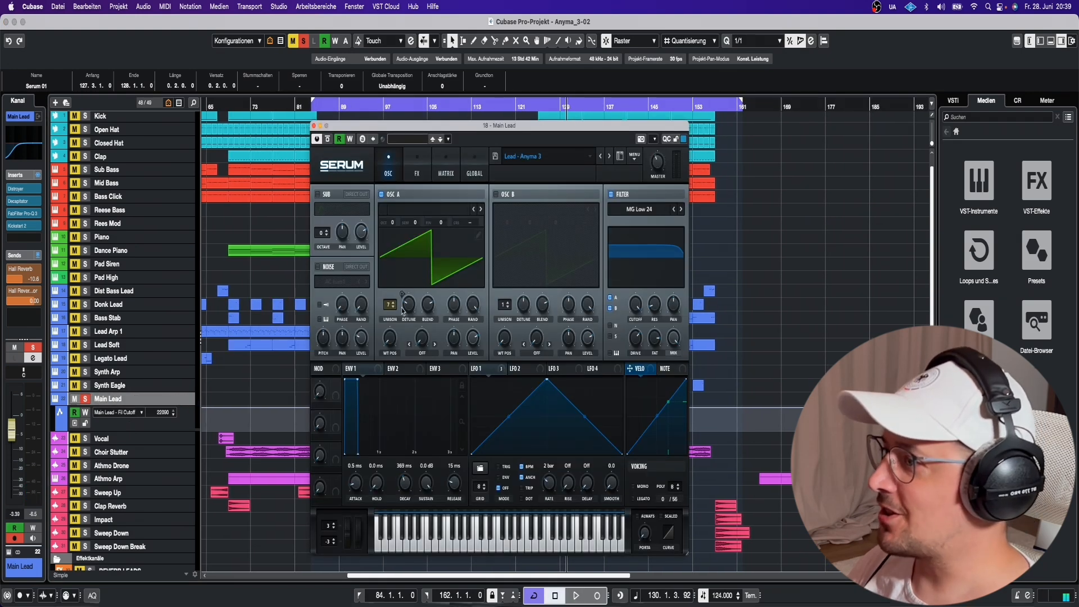
left_click(414, 173)
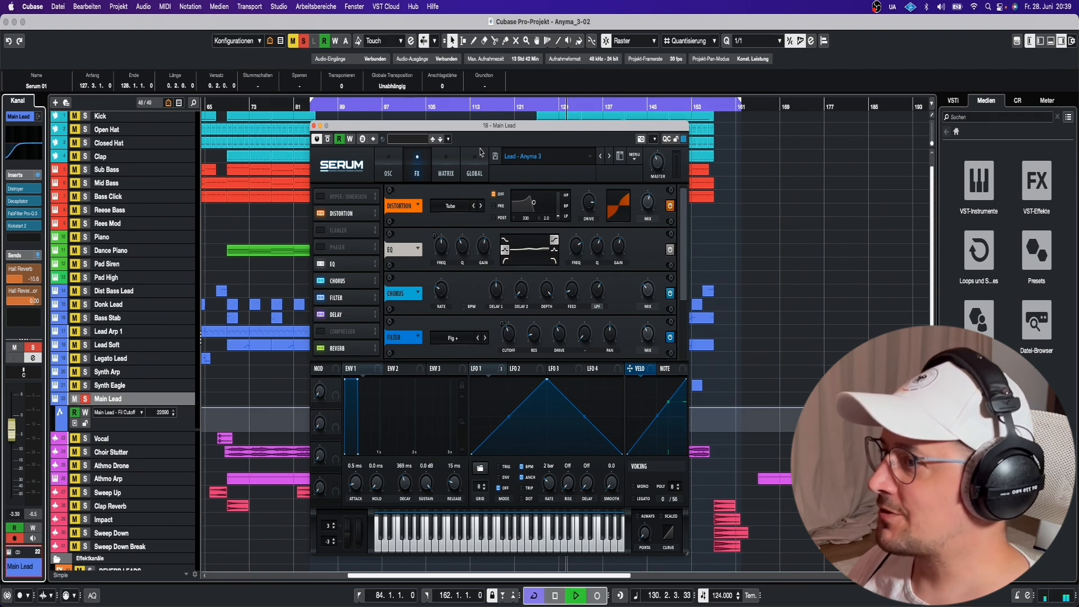
left_click_drag(461, 130, 332, 227)
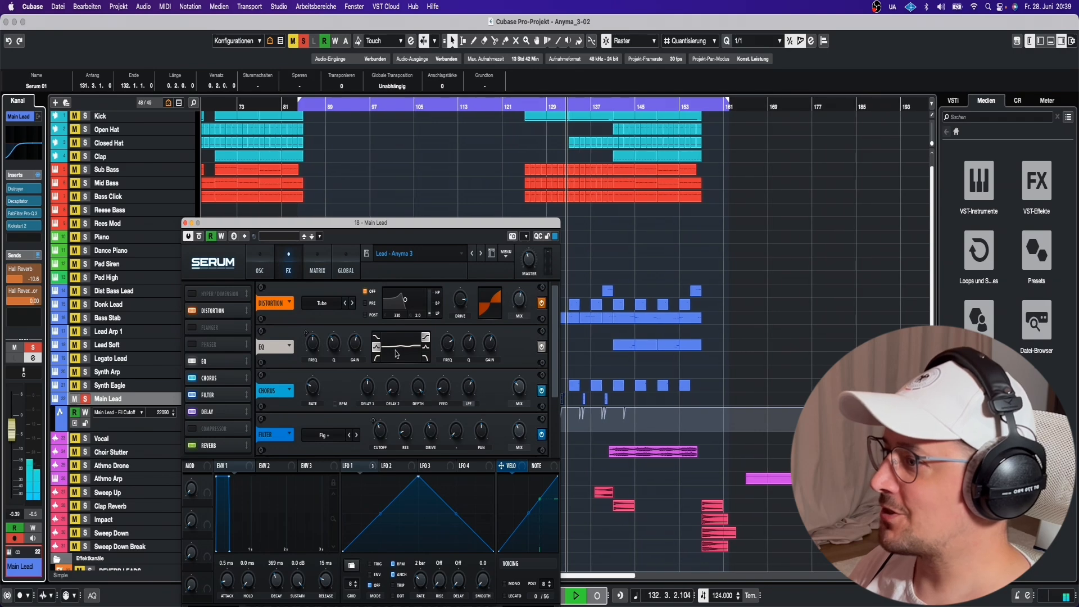
key("space")
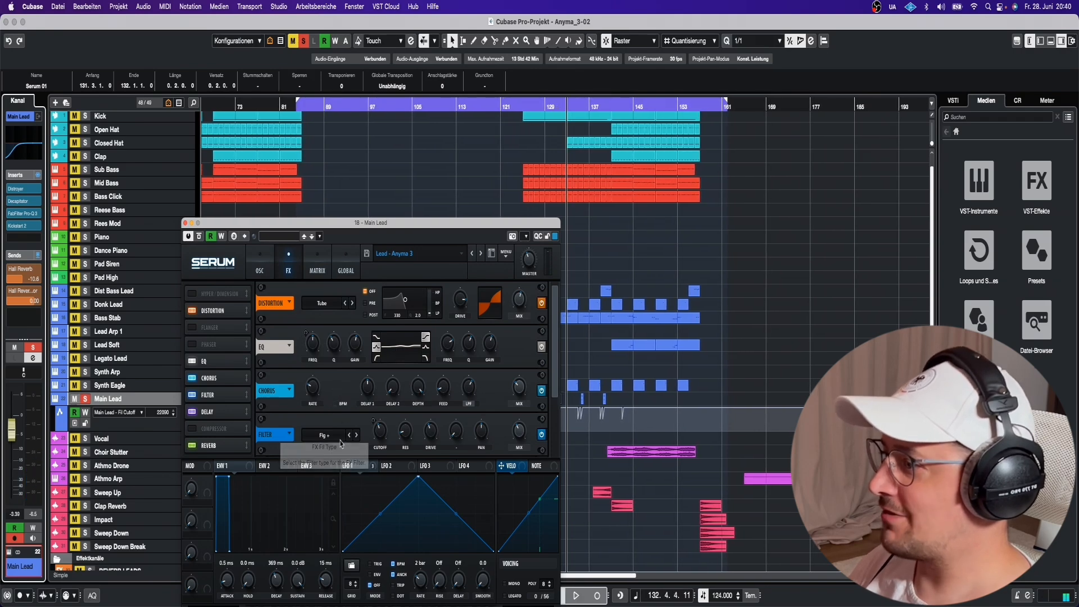
Open Main Lead's Distroyer, Decapitator and Pro-Q 3 insert windows, then close all three.
left_click(30, 191)
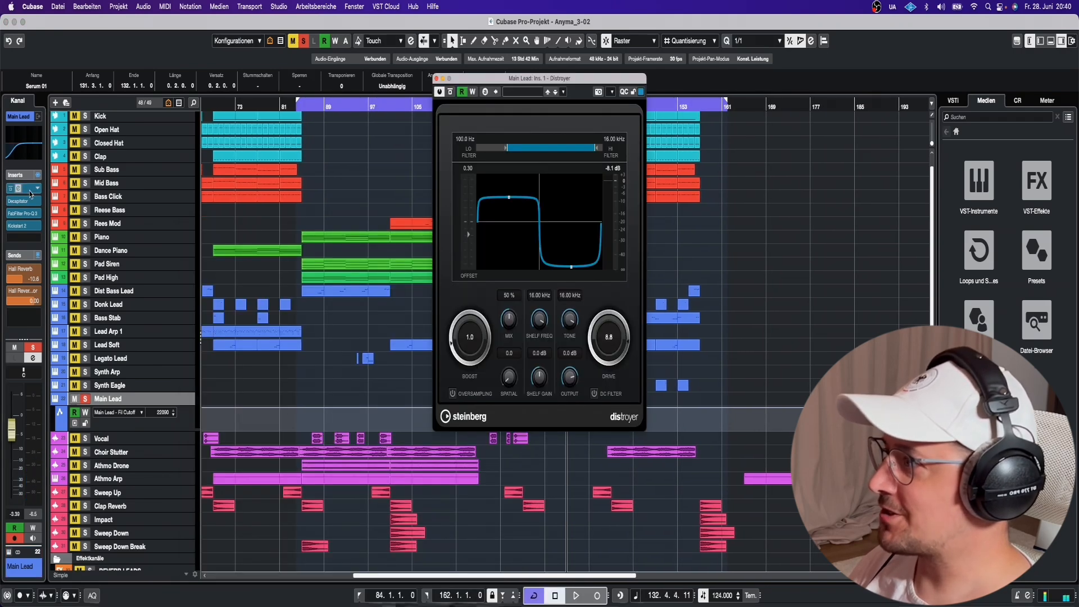
left_click(32, 201)
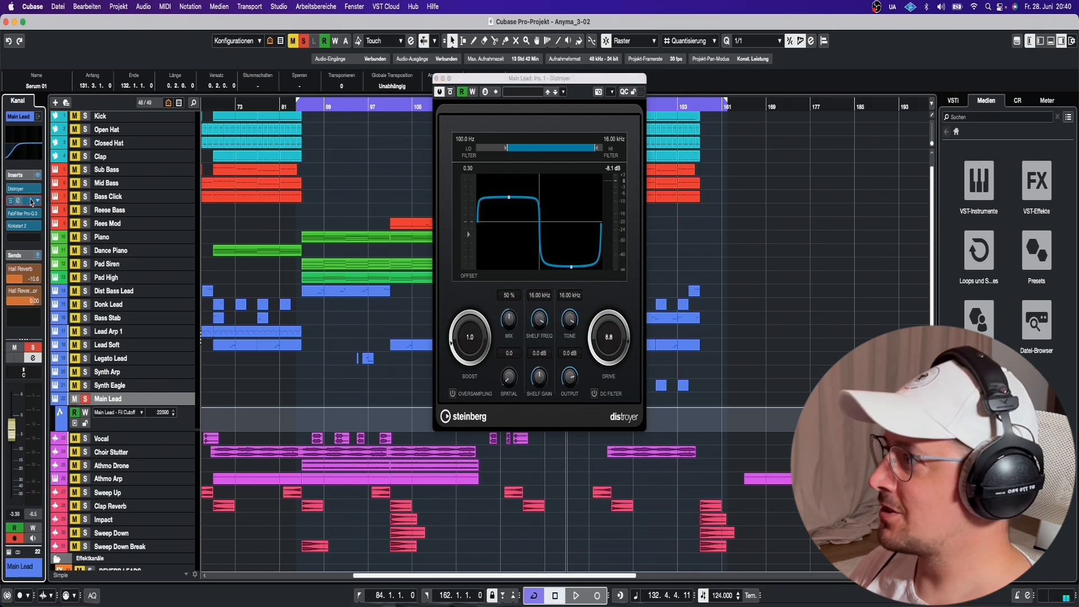
left_click(28, 214)
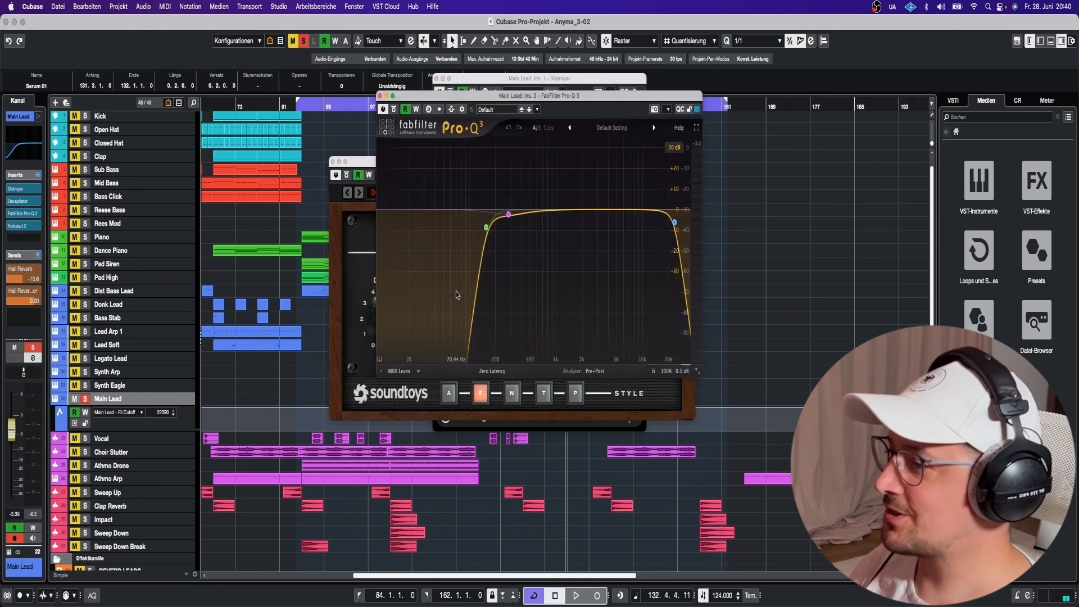
left_click(380, 97)
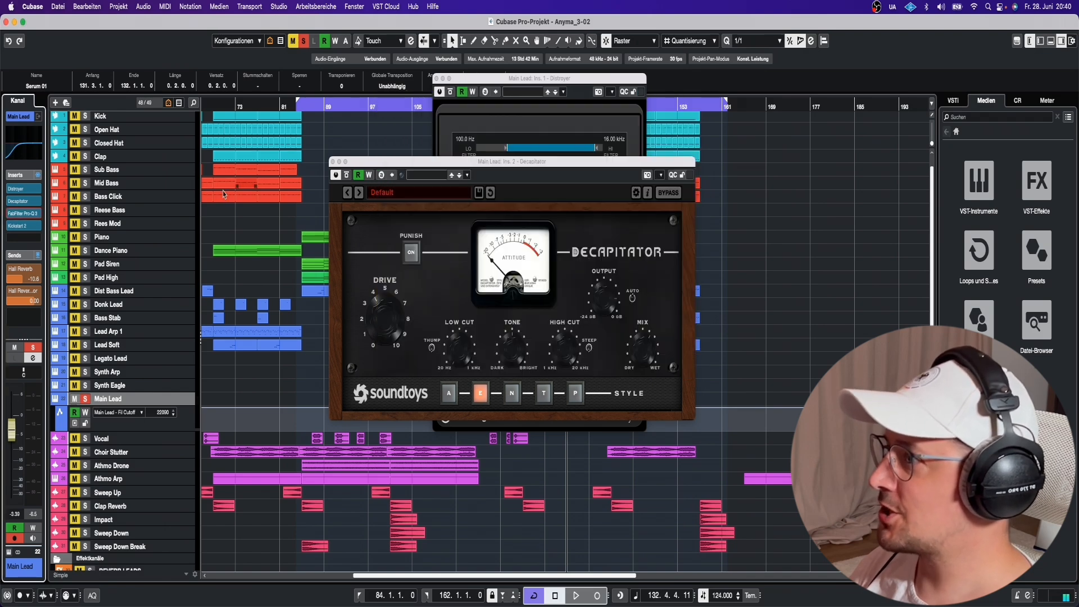
left_click(332, 161)
left_click(555, 107)
Unsolo Main Lead, play the full mix from bar 141, stop, and select the Bass Stab part.
scroll(569, 224, "up", 1)
scroll(569, 223, "right", 1)
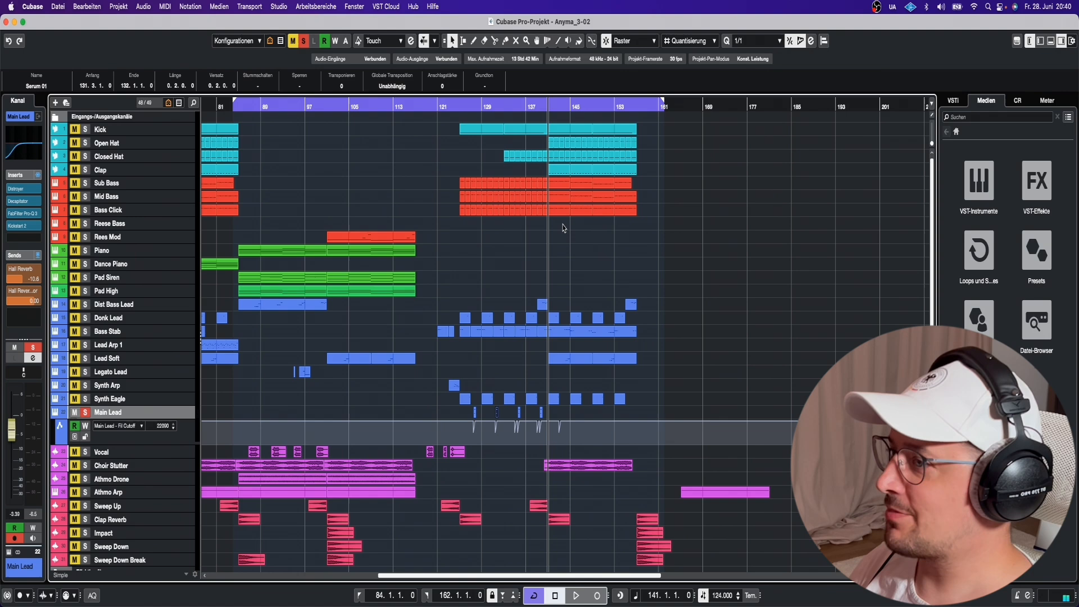
key("s")
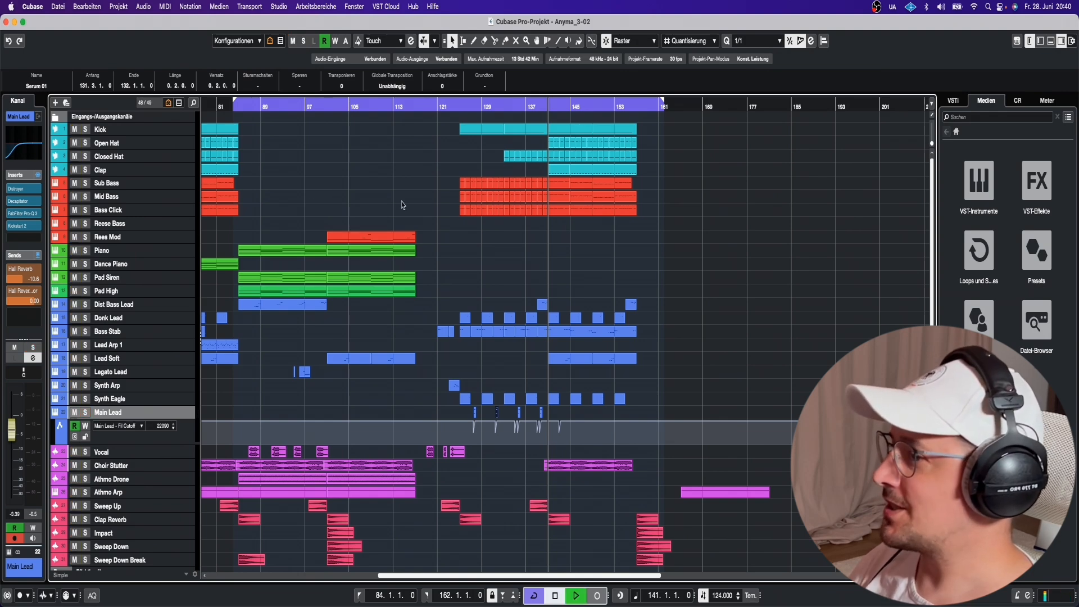
key("space")
scroll(402, 204, "left", 1)
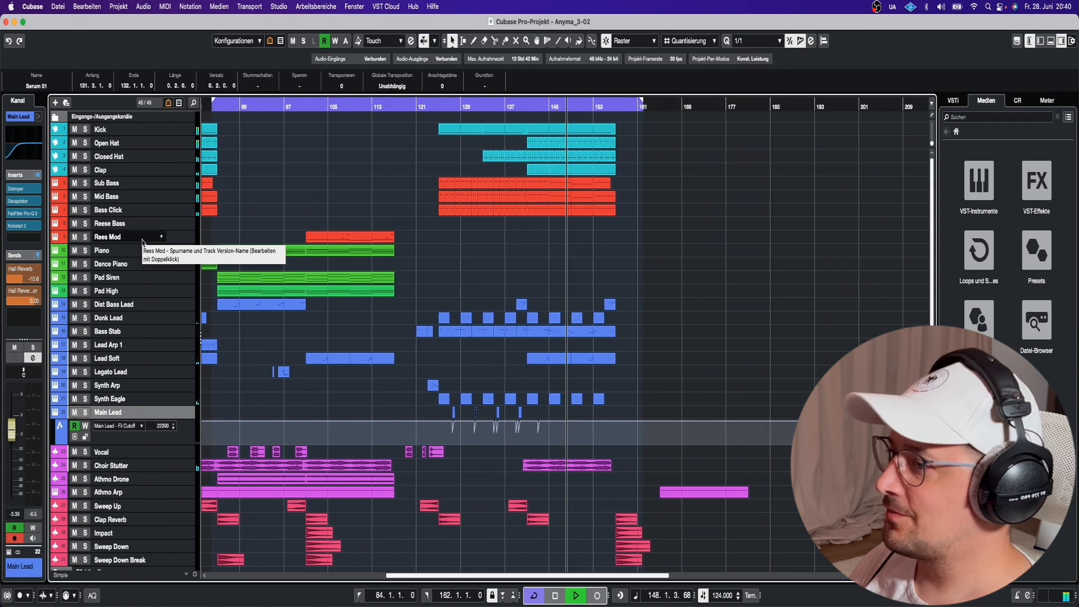
key("space")
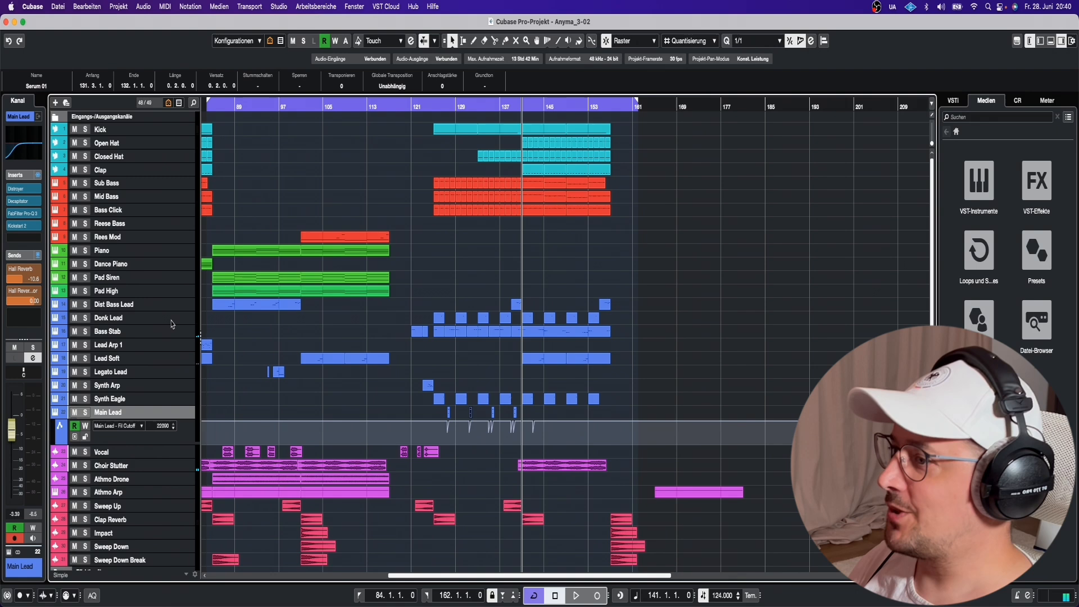
left_click(113, 336)
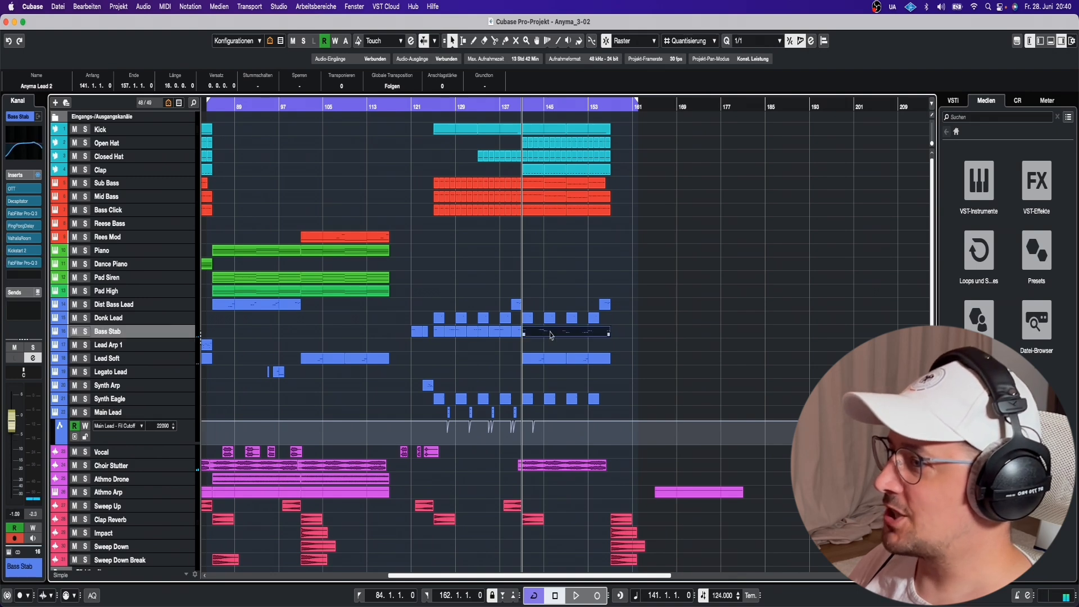
Open the Anyma Lead 2 part in the Key Editor and play it, zoomed in on the notes.
double_click(551, 335)
key("space")
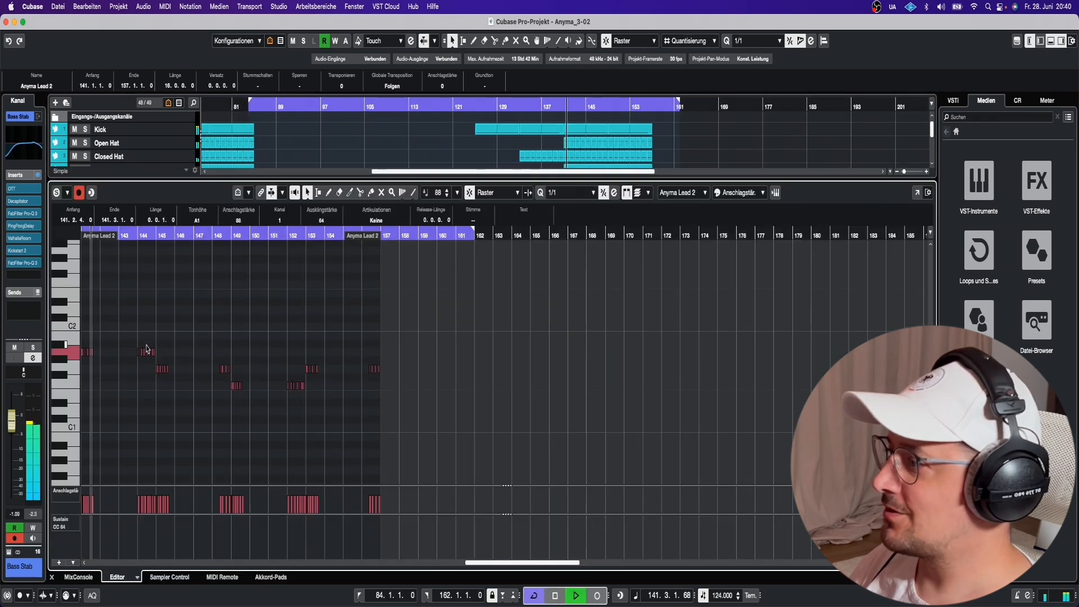
left_click_drag(907, 563, 913, 563)
scroll(771, 465, "right", 3)
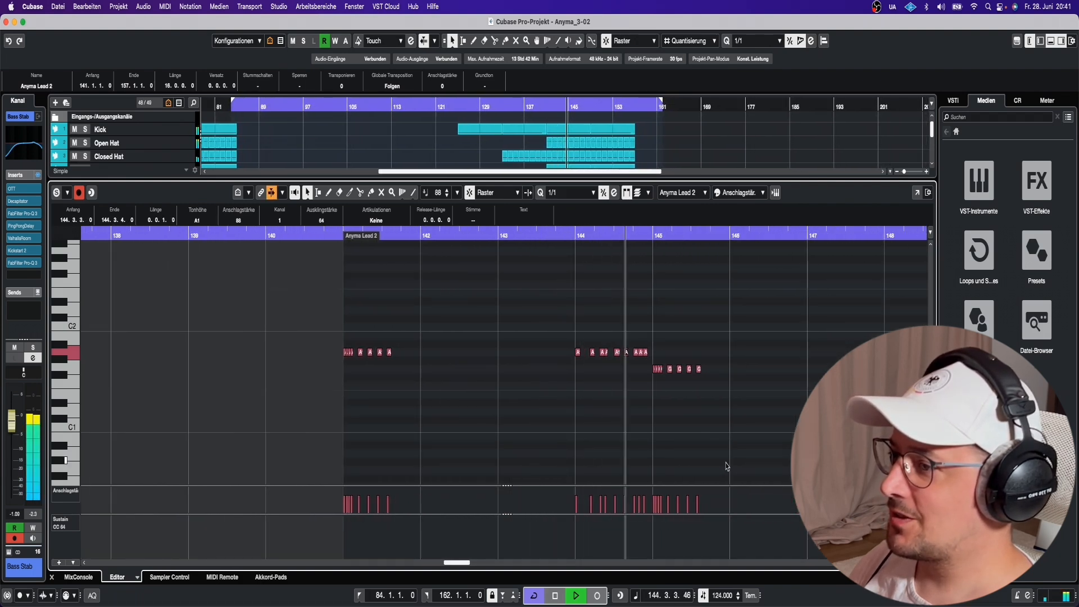
key("space")
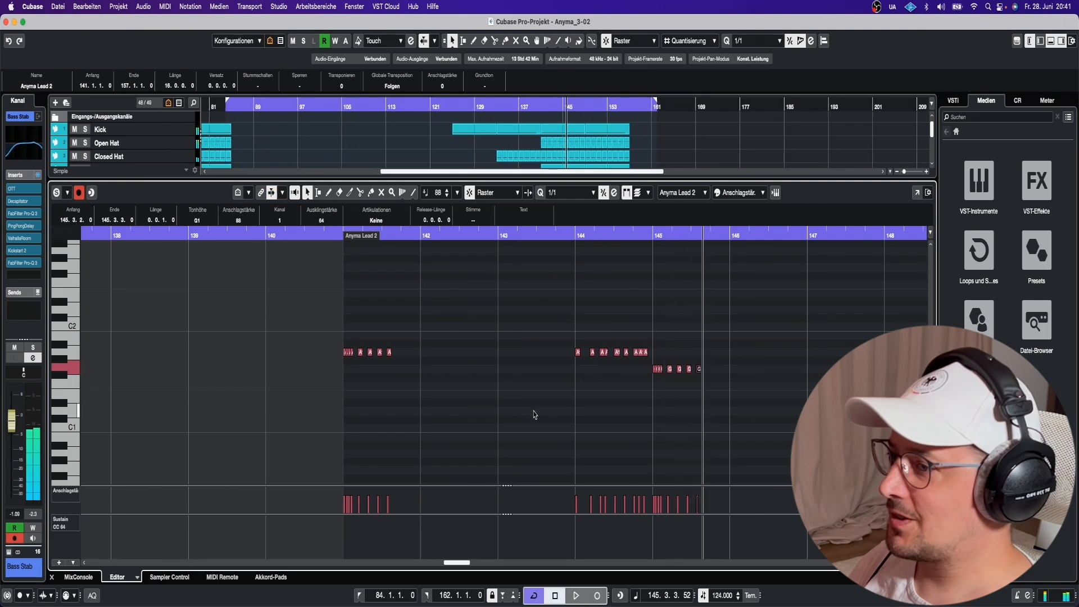
Close the note editor, then select and solo the Lead Soft track.
left_click(53, 577)
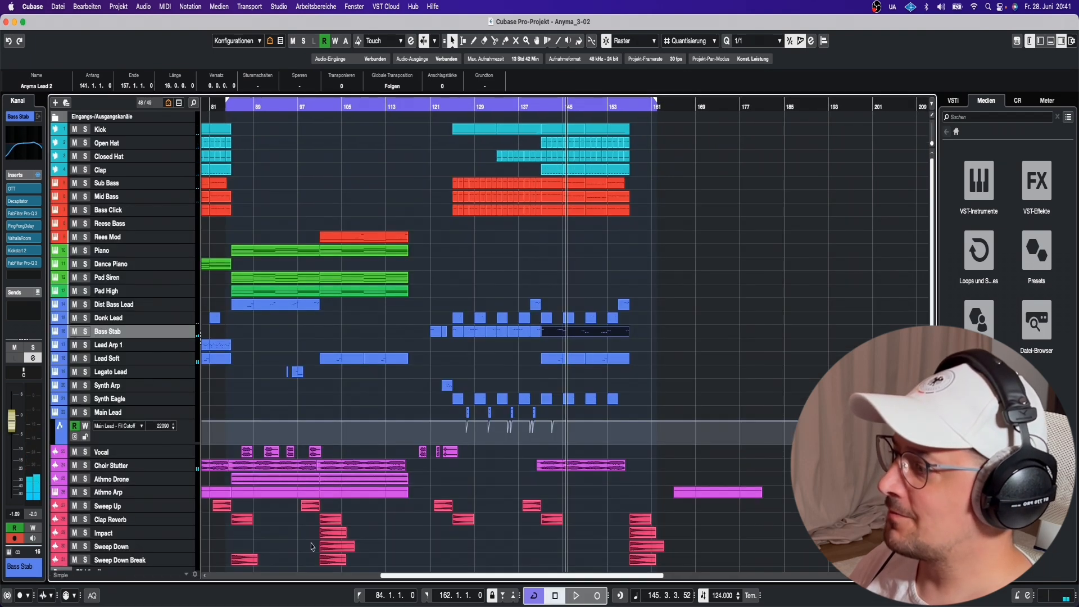
left_click(115, 359)
left_click(85, 360)
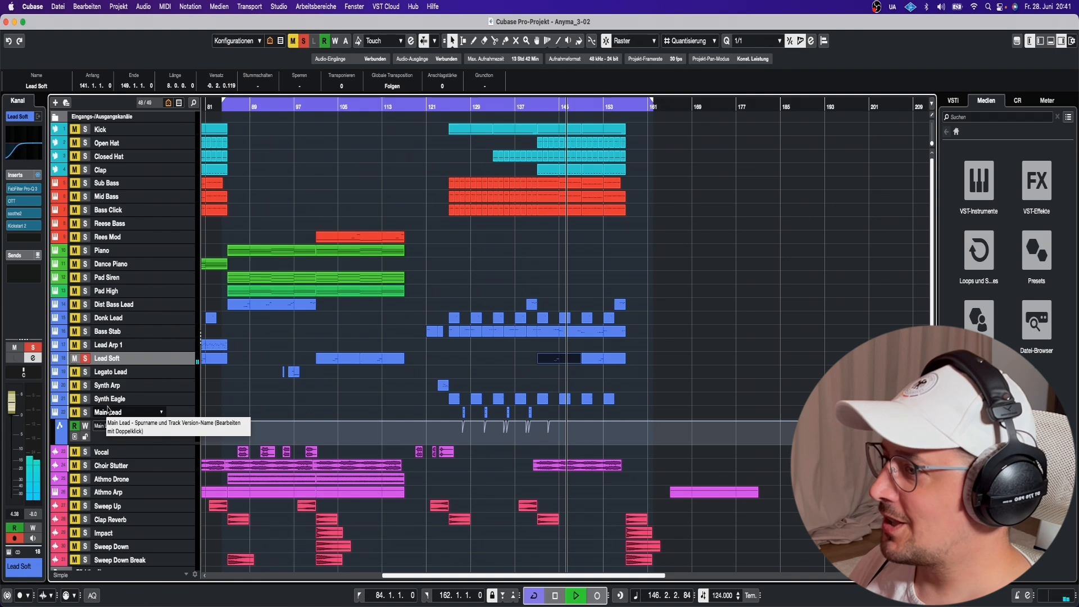
Stop playback, solo the Choir Stutter track, and scroll down toward the Kick track.
key("space")
left_click(85, 465)
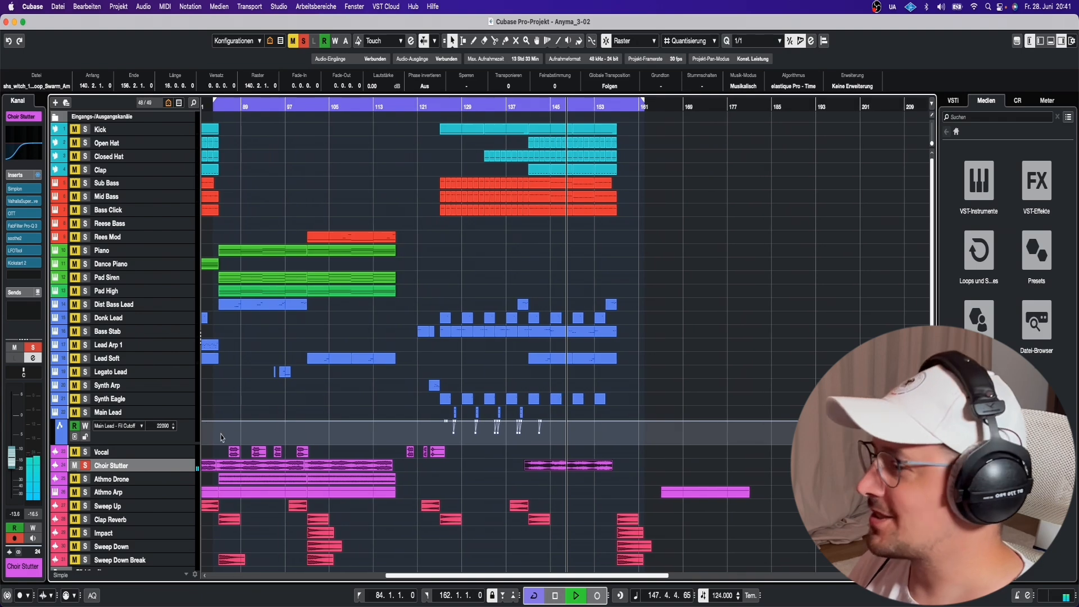
scroll(130, 469, "down", 1)
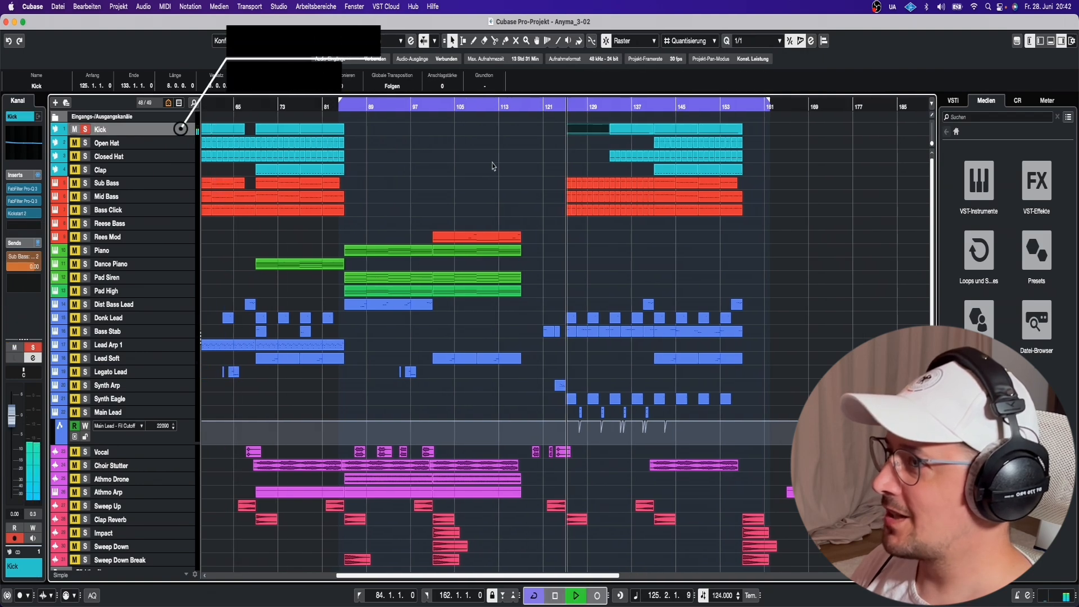
Open the Kick's two Pro-Q 3 EQs and its Kickstart 2 ducking insert, then close Kickstart 2.
left_click(32, 189)
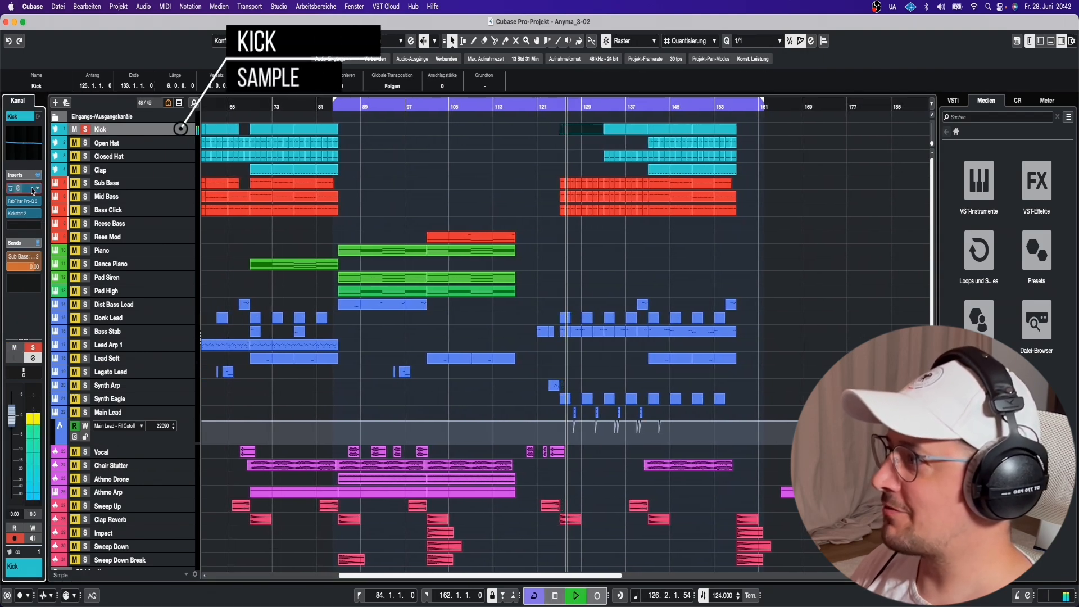
left_click(32, 191)
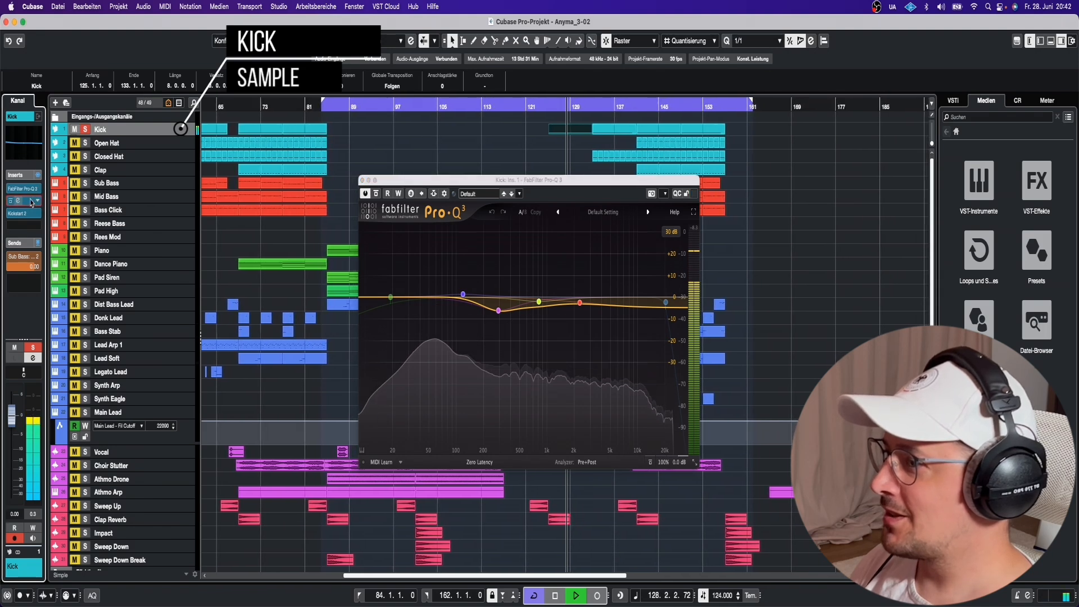
left_click(31, 203)
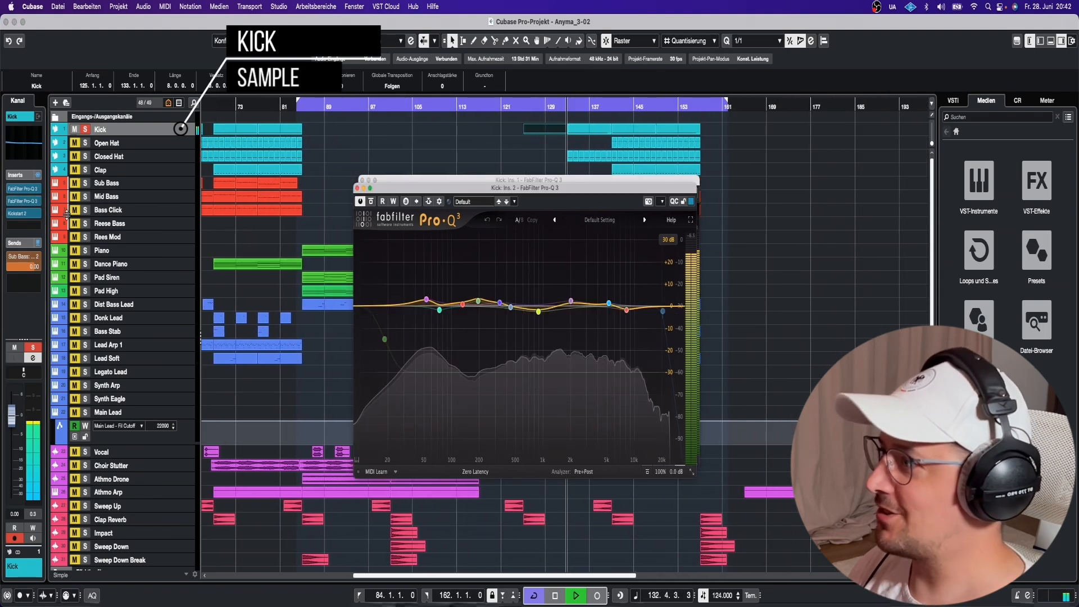
left_click(32, 217)
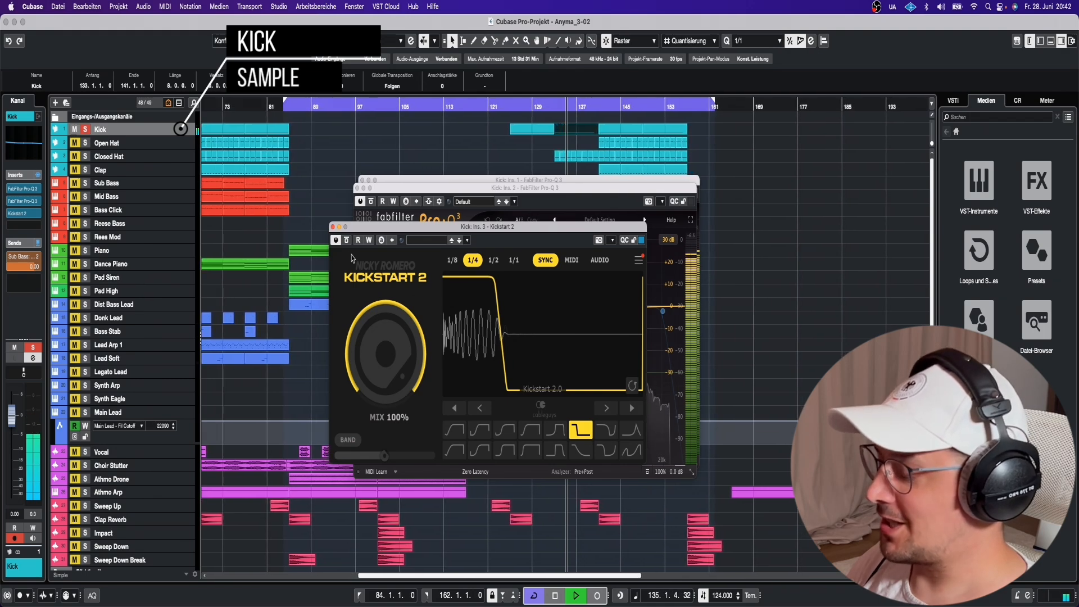
left_click(332, 227)
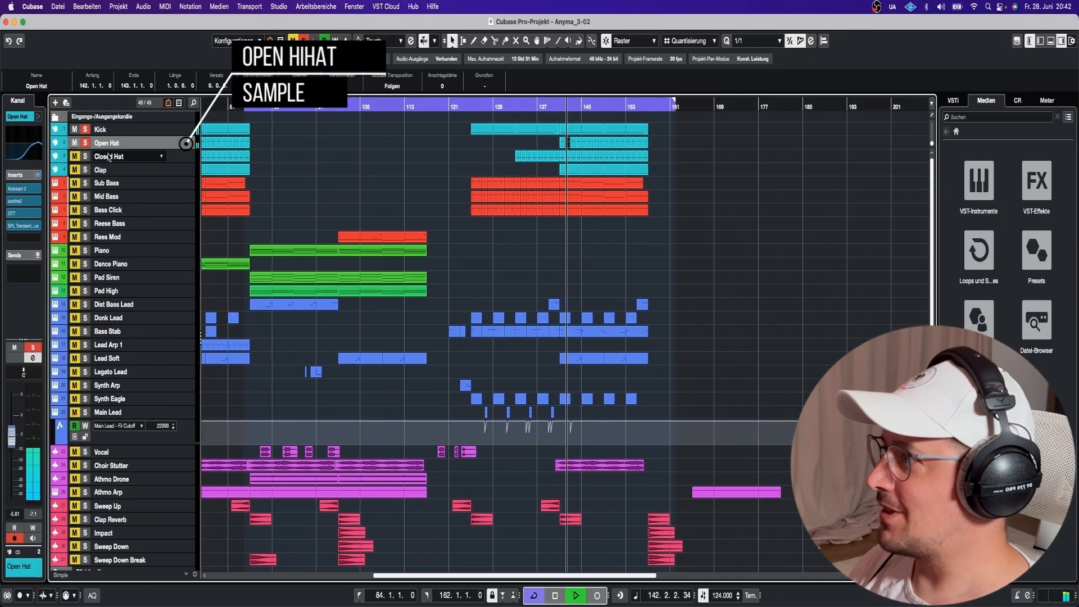
Solo and select Closed Hat, open its Kickstart 2 ducking insert, then select the Clap track.
left_click(85, 156)
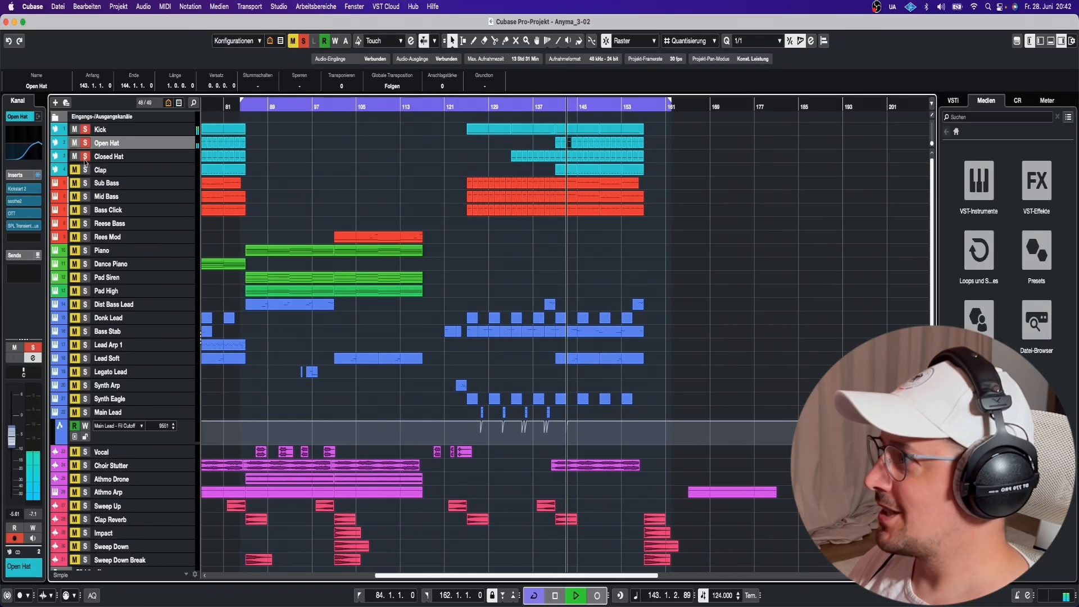
left_click(116, 157)
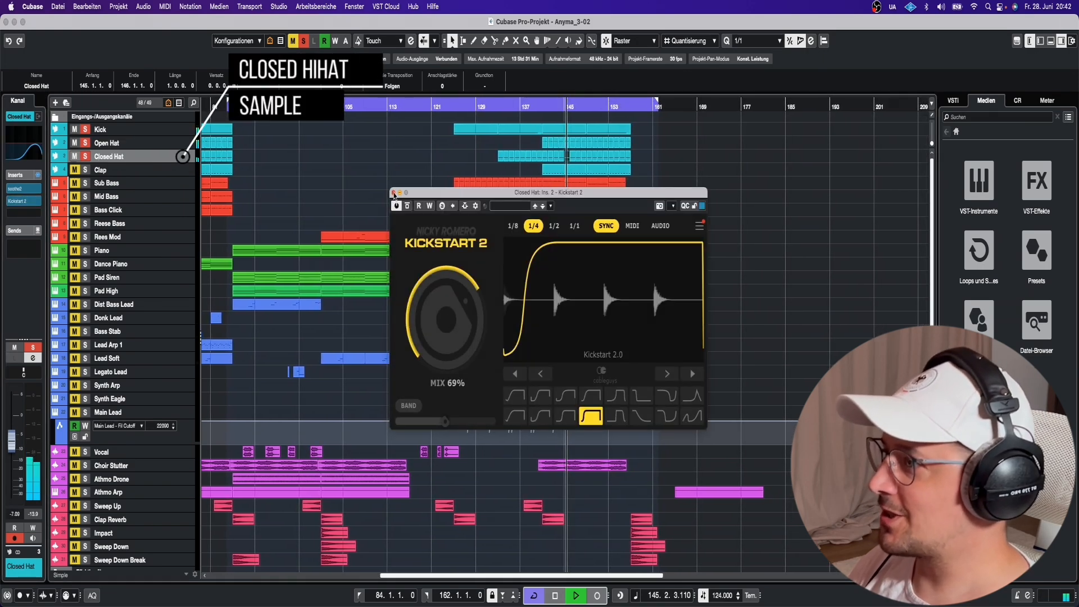
left_click(393, 195)
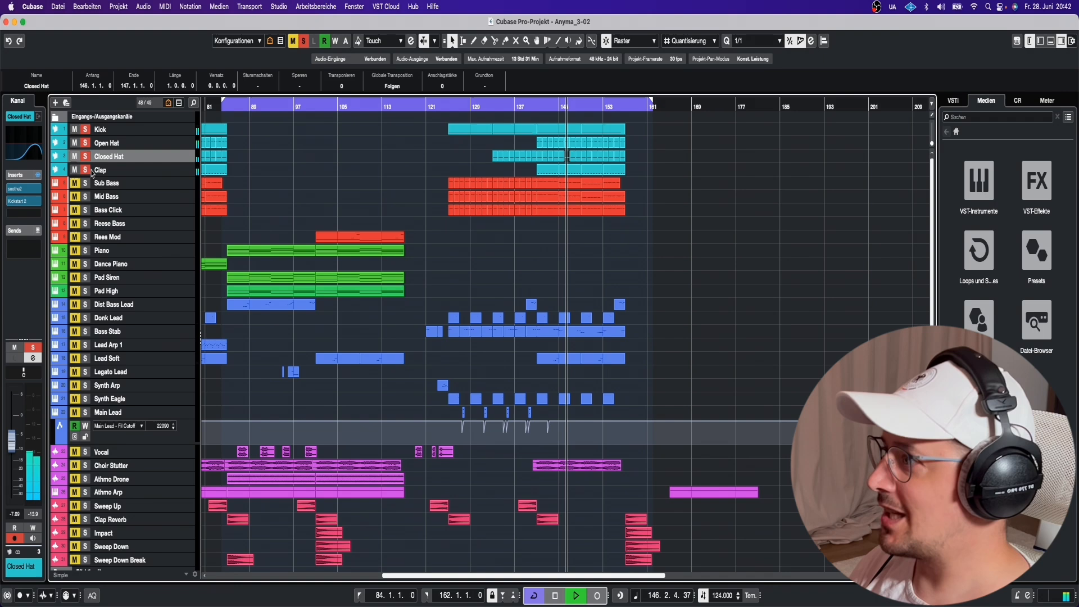
left_click(111, 170)
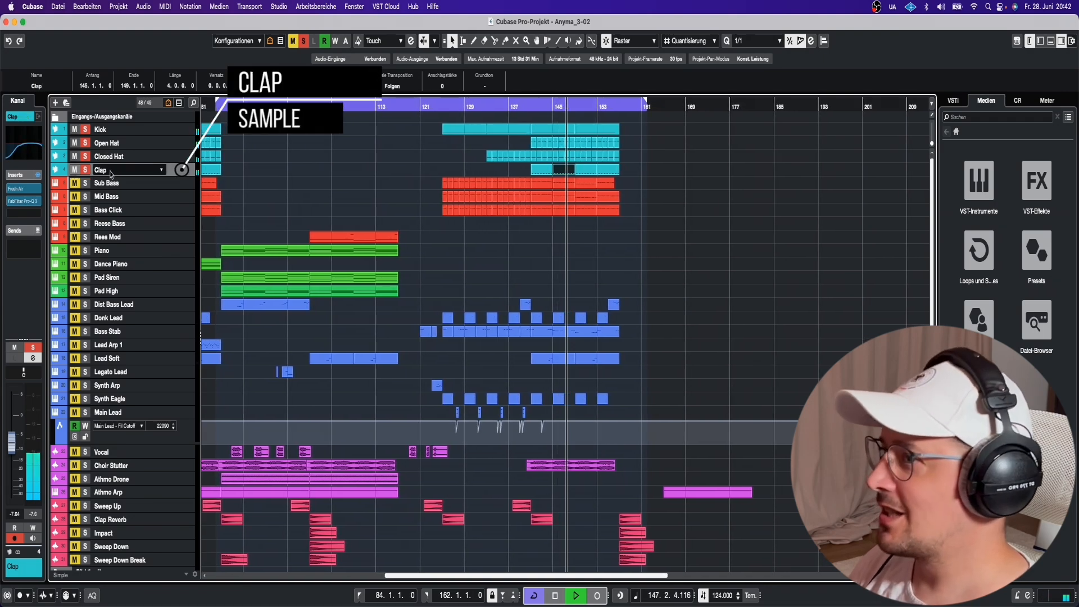
Open the Clap's Pro-Q 3 insert to view its steep low and high cuts, then close it.
left_click(31, 201)
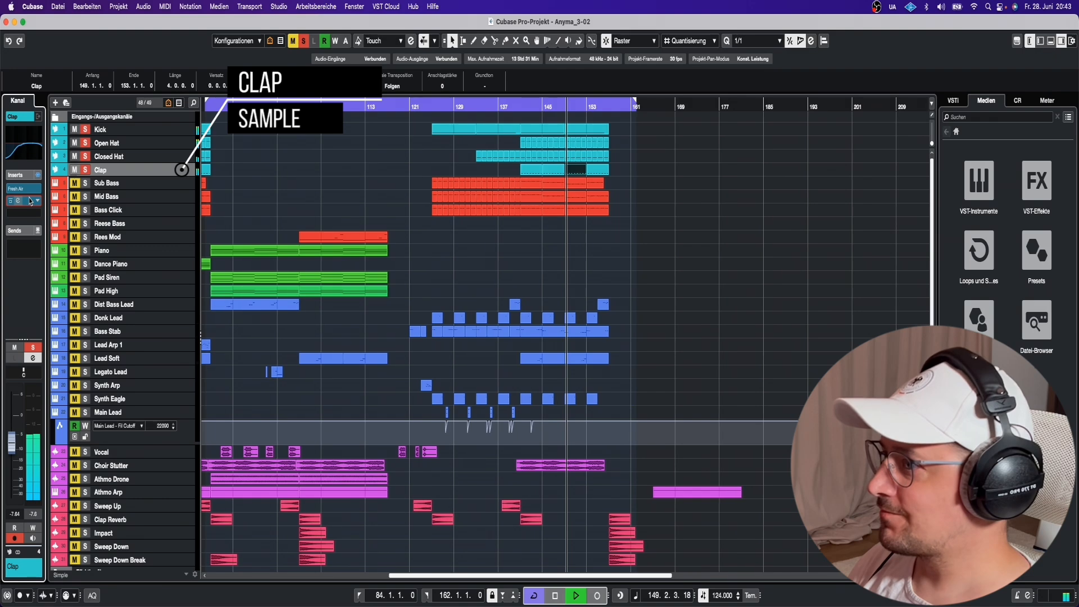
left_click(30, 201)
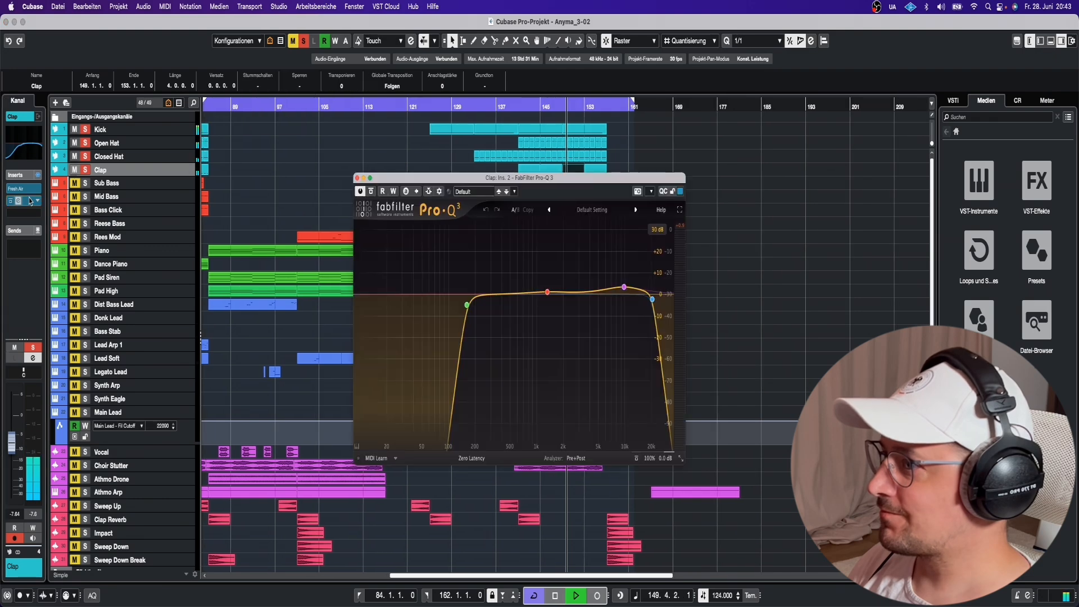
left_click(358, 179)
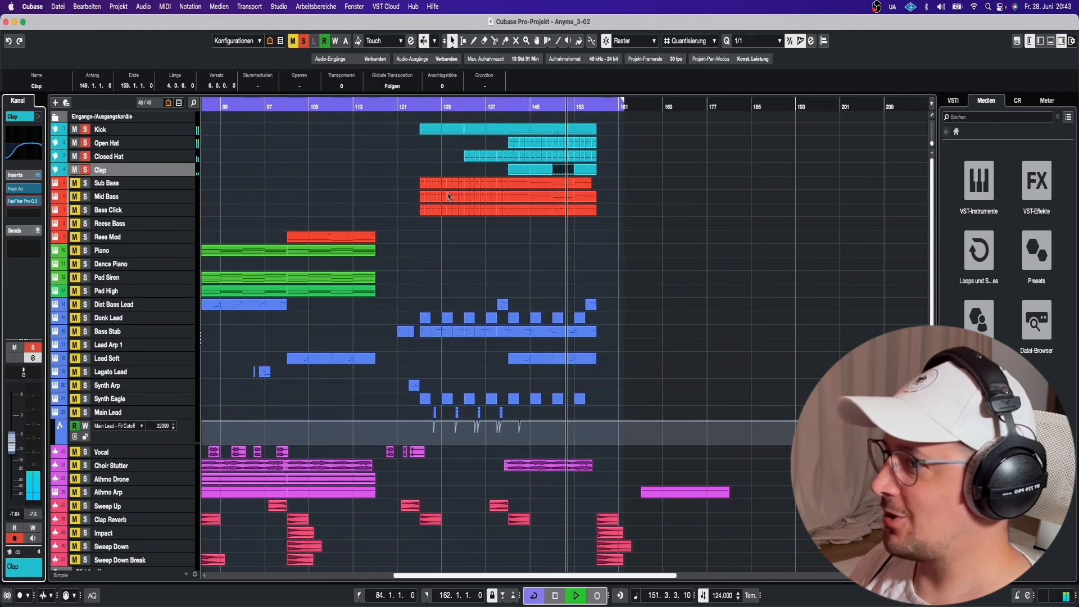